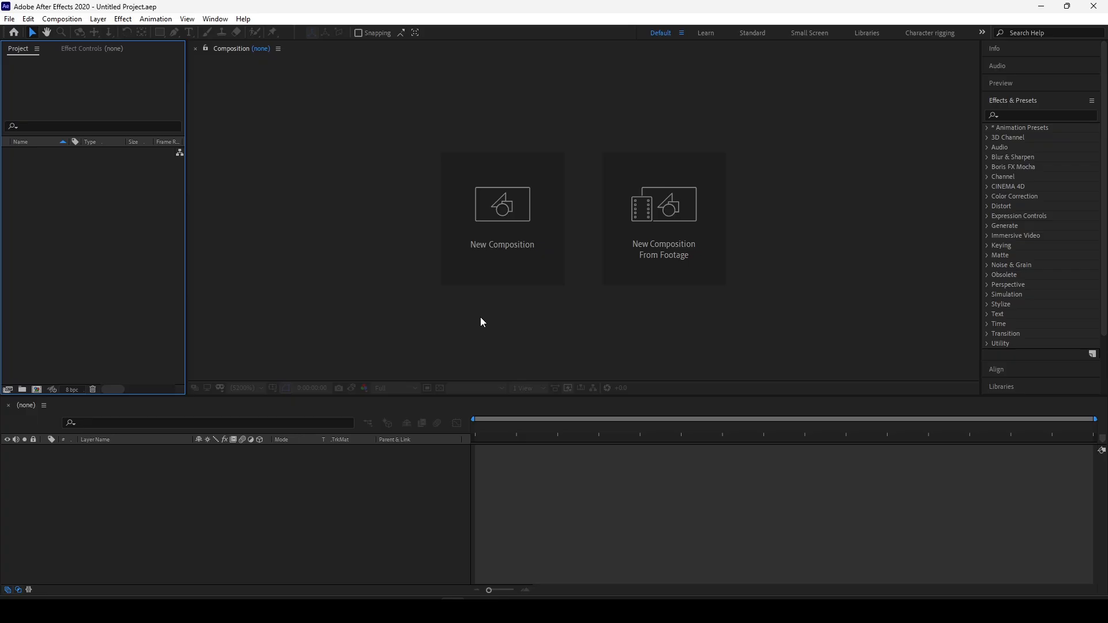
Create a 1920 x 1080 px composition named "Main comp" at 60 frames per second with a duration of 0:00:10:00
click(507, 227)
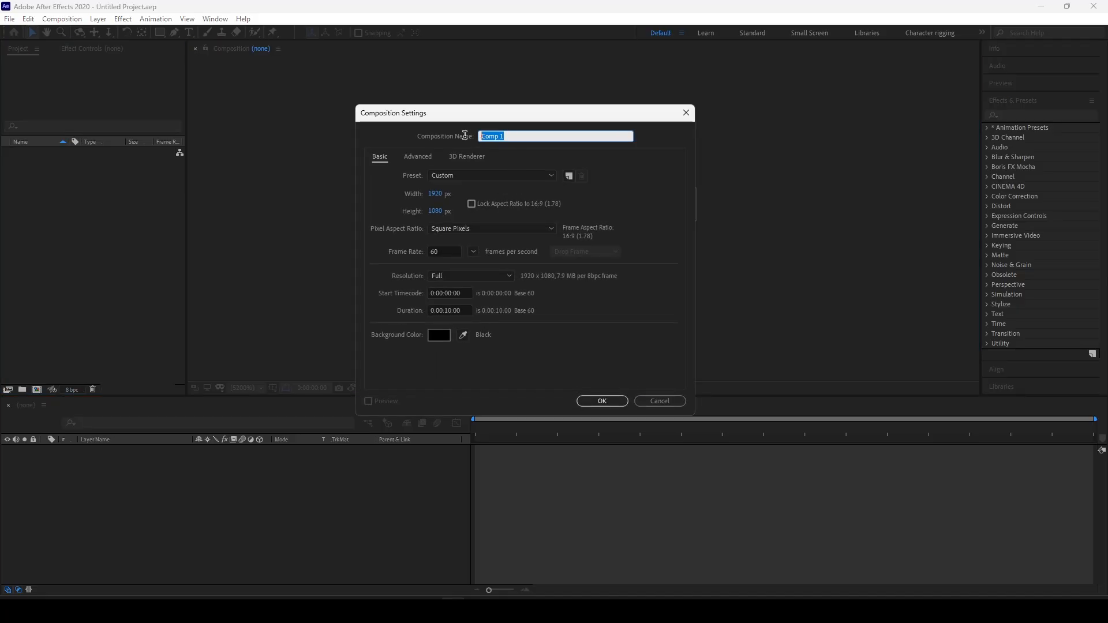
text(Ma)
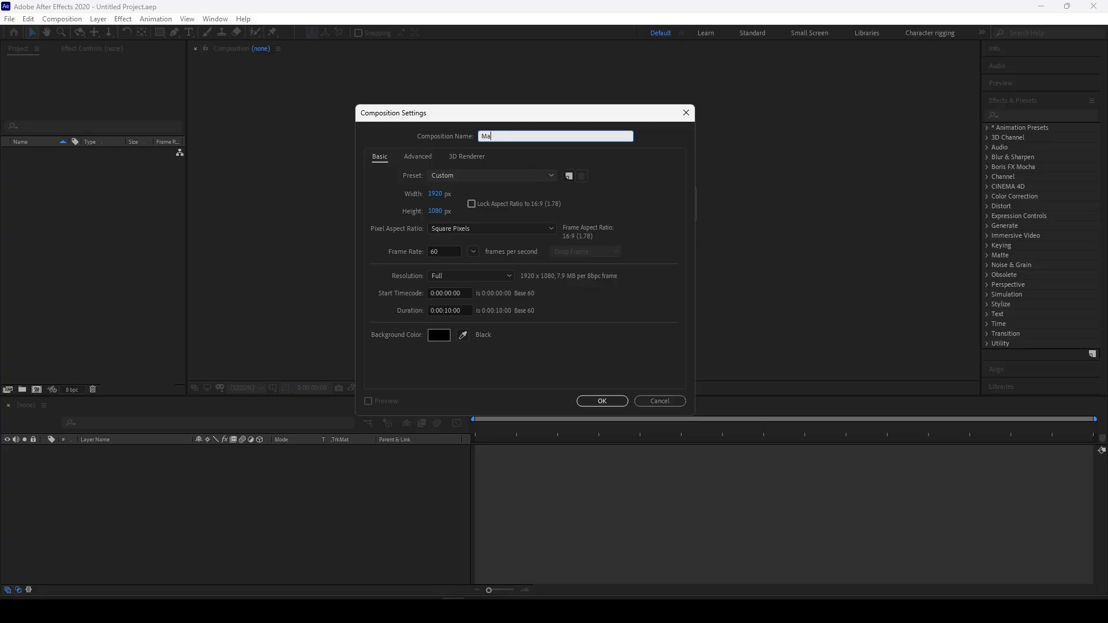
text(in comp)
click(437, 194)
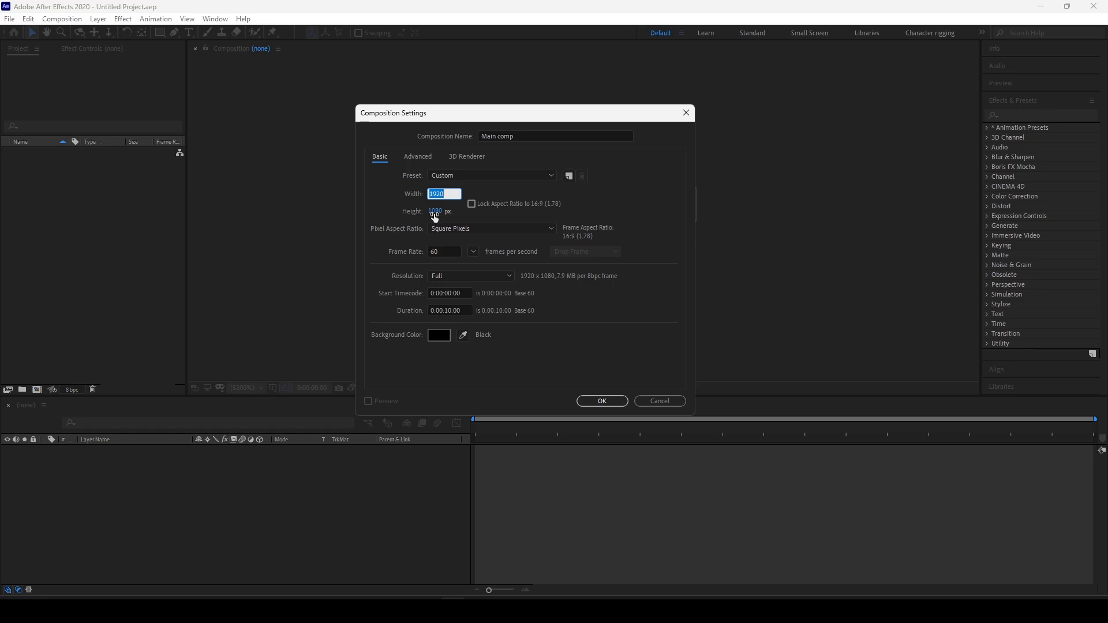
click(437, 212)
click(443, 250)
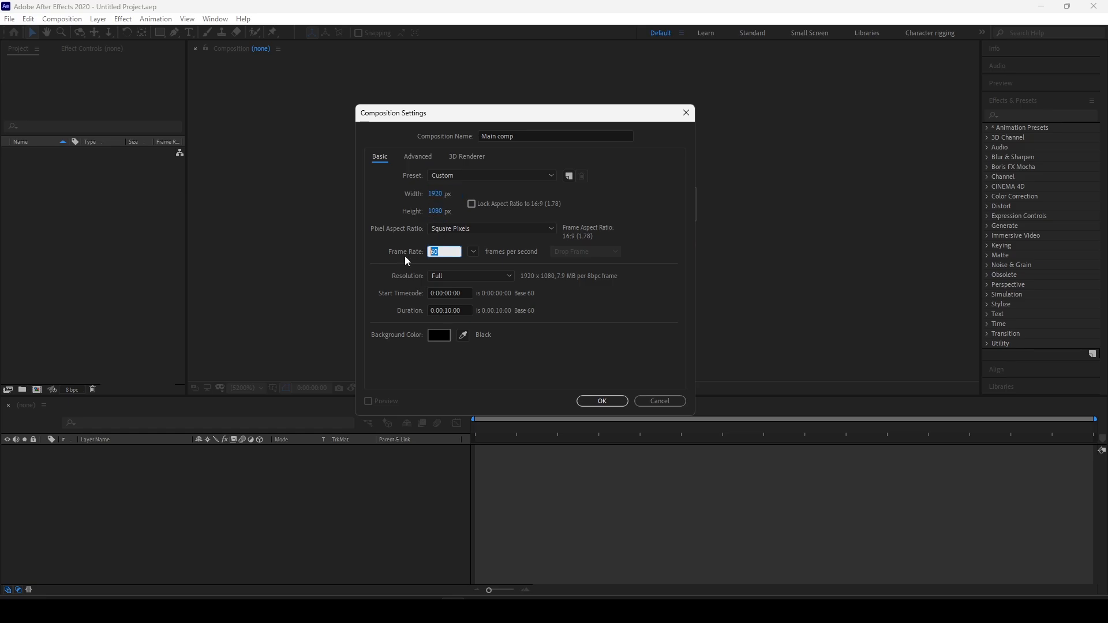
text(60)
double_click(450, 311)
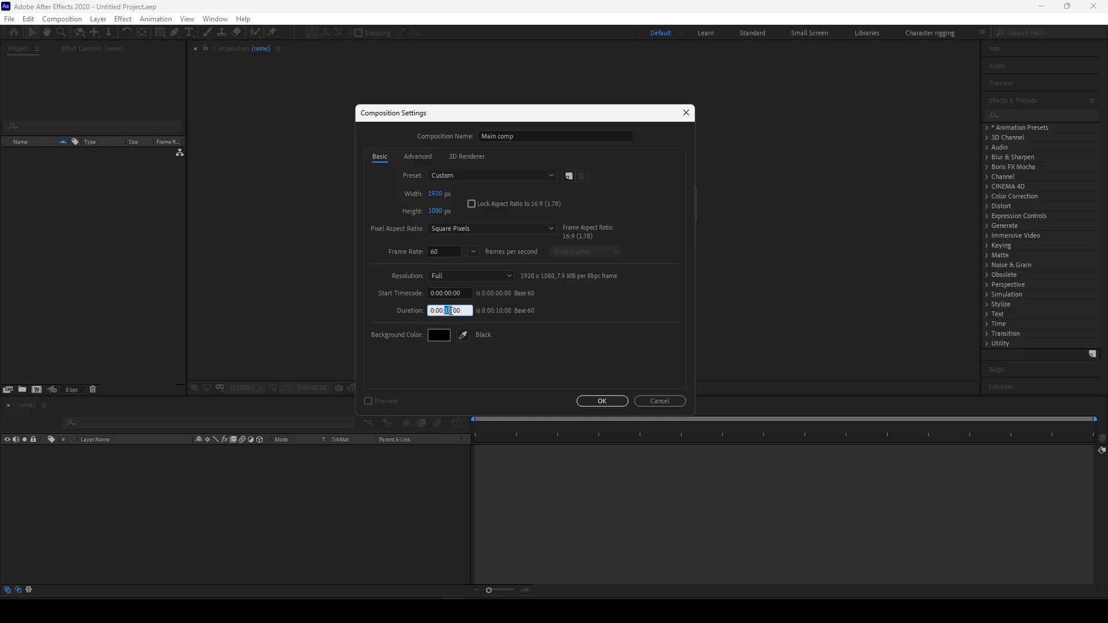
click(609, 403)
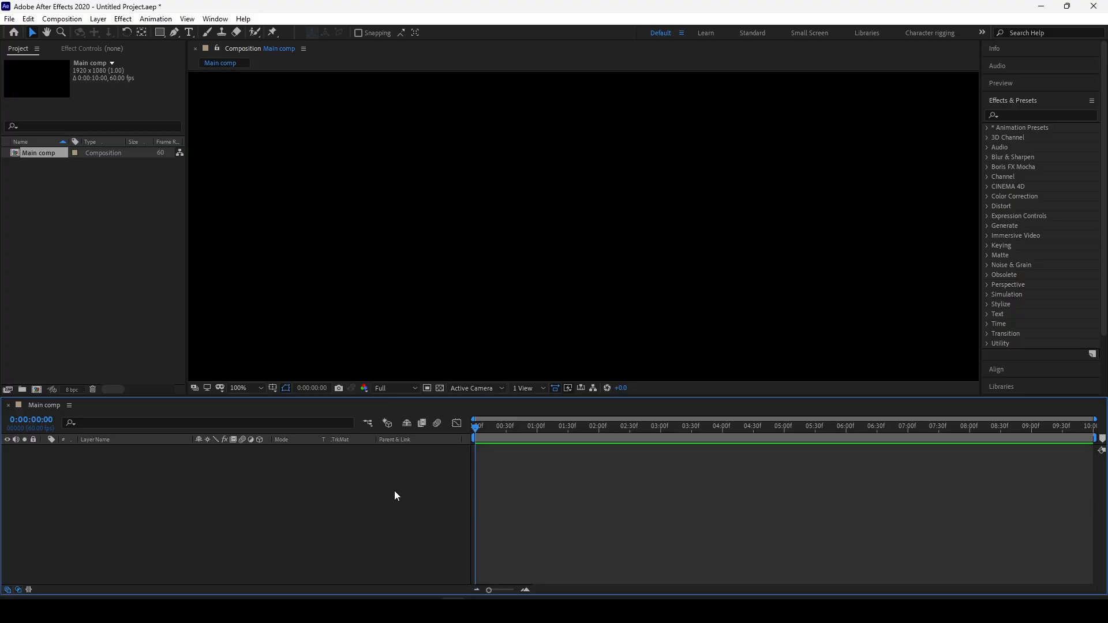
Import "Crane flying animation video.ai" from its project folder as a Composition with footage dimensions set to Document Size
mouse_move(402, 612)
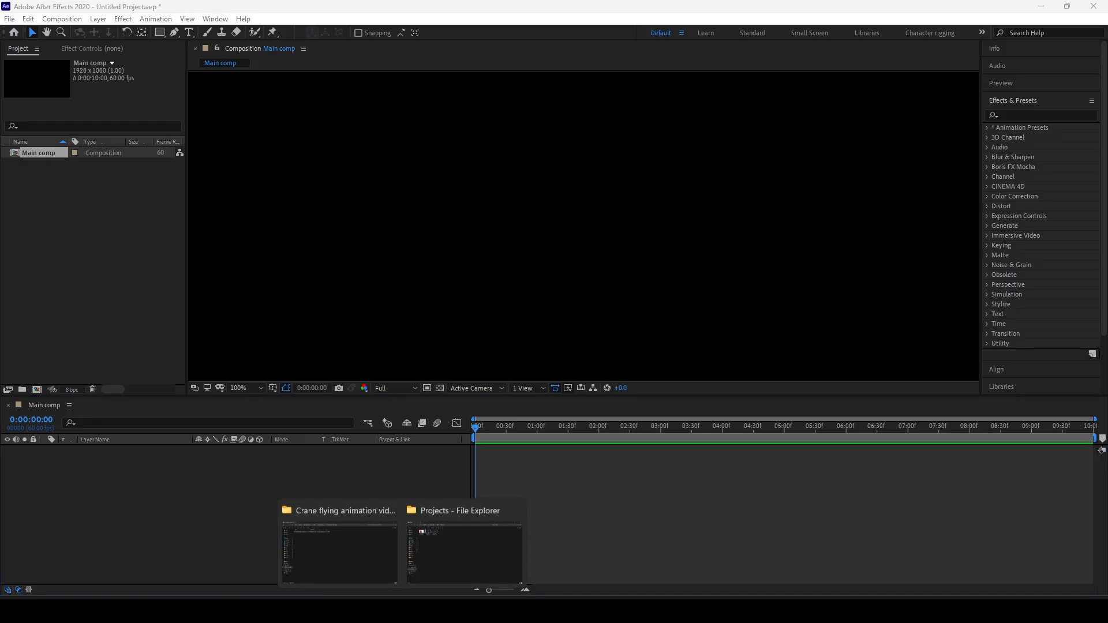
click(372, 559)
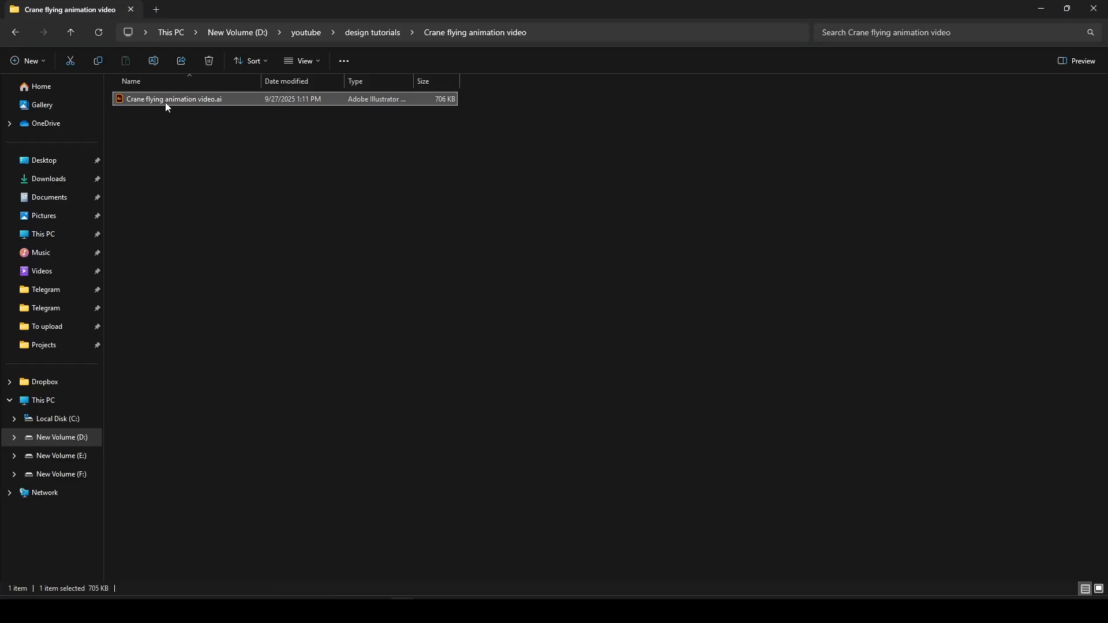
drag(163, 104, 89, 253)
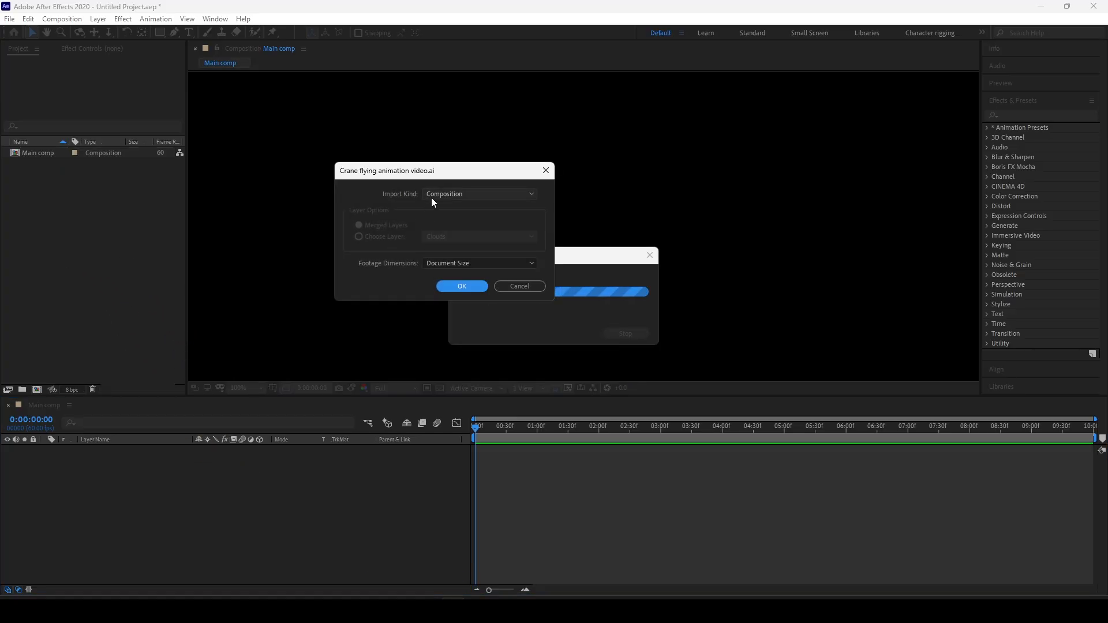
click(449, 195)
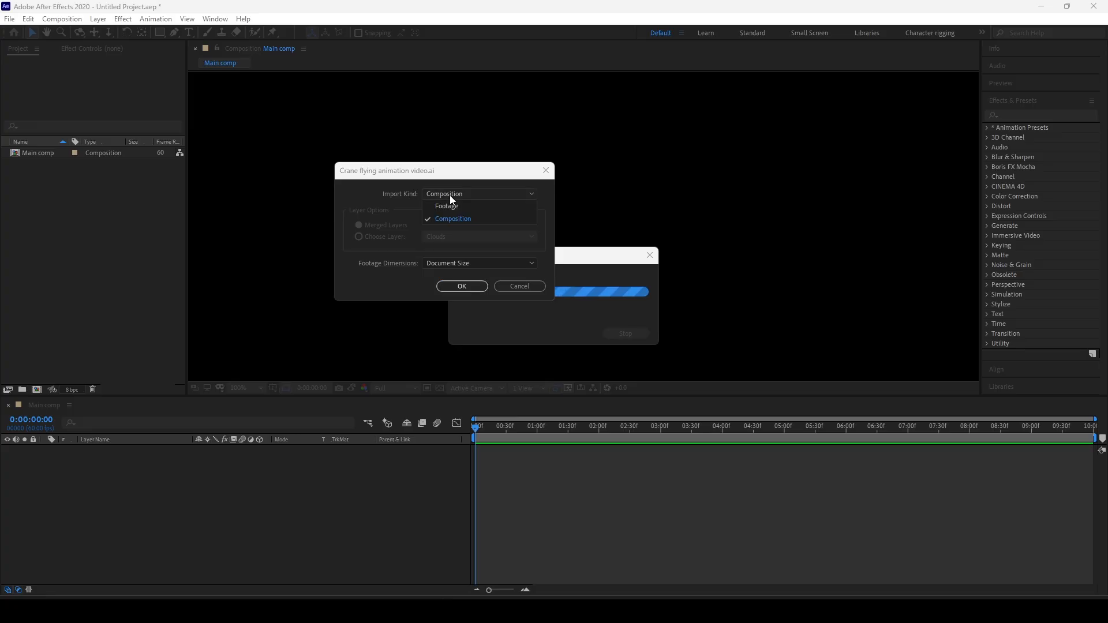
click(449, 195)
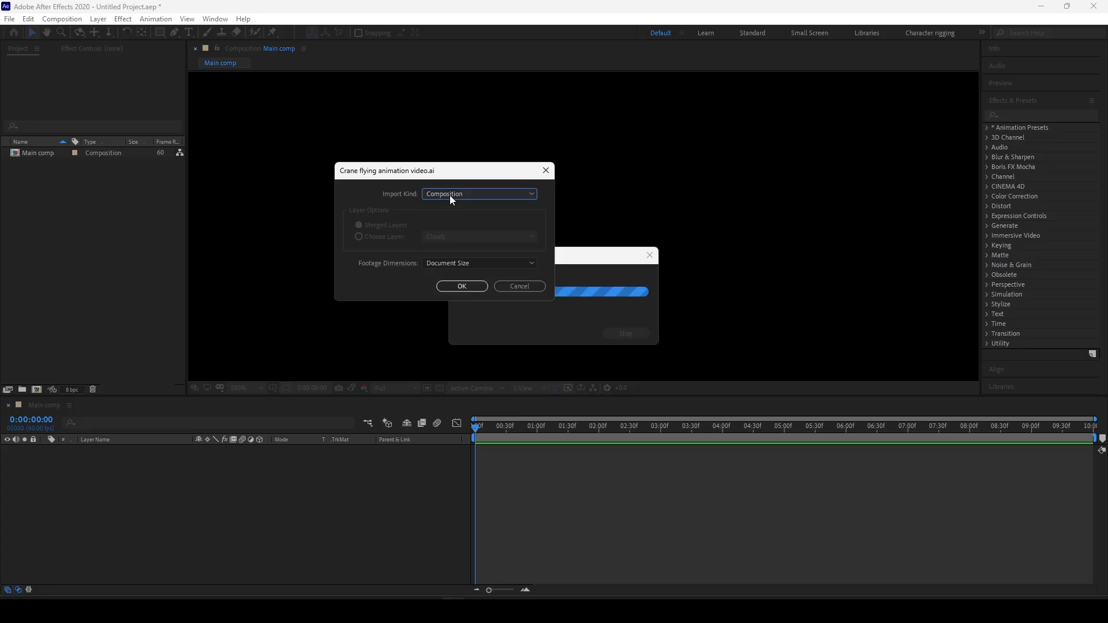
click(445, 265)
click(446, 265)
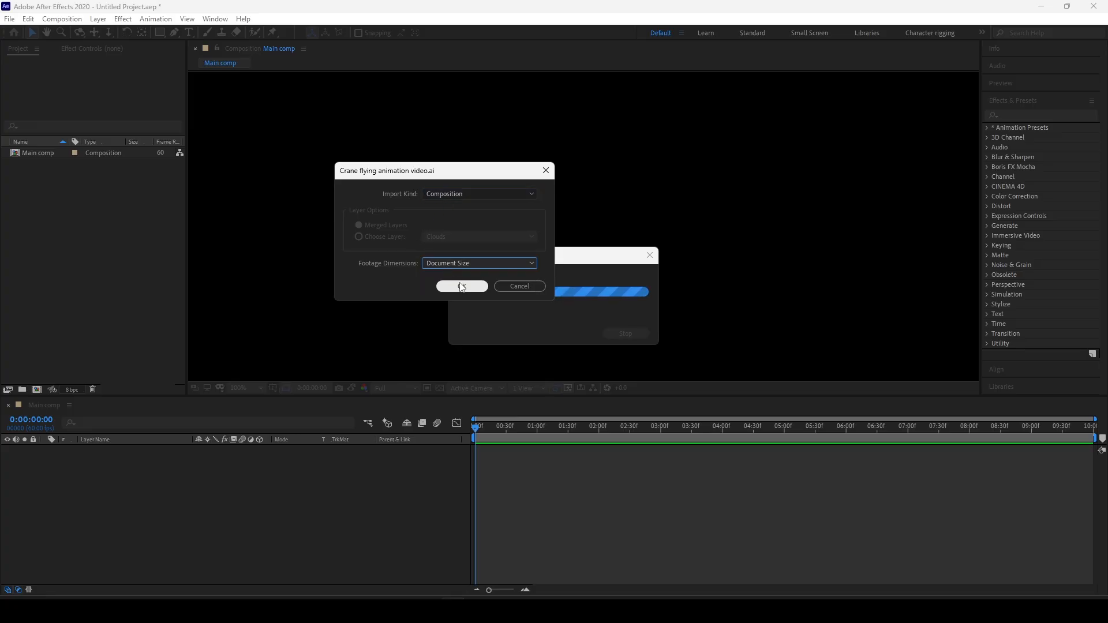
click(461, 286)
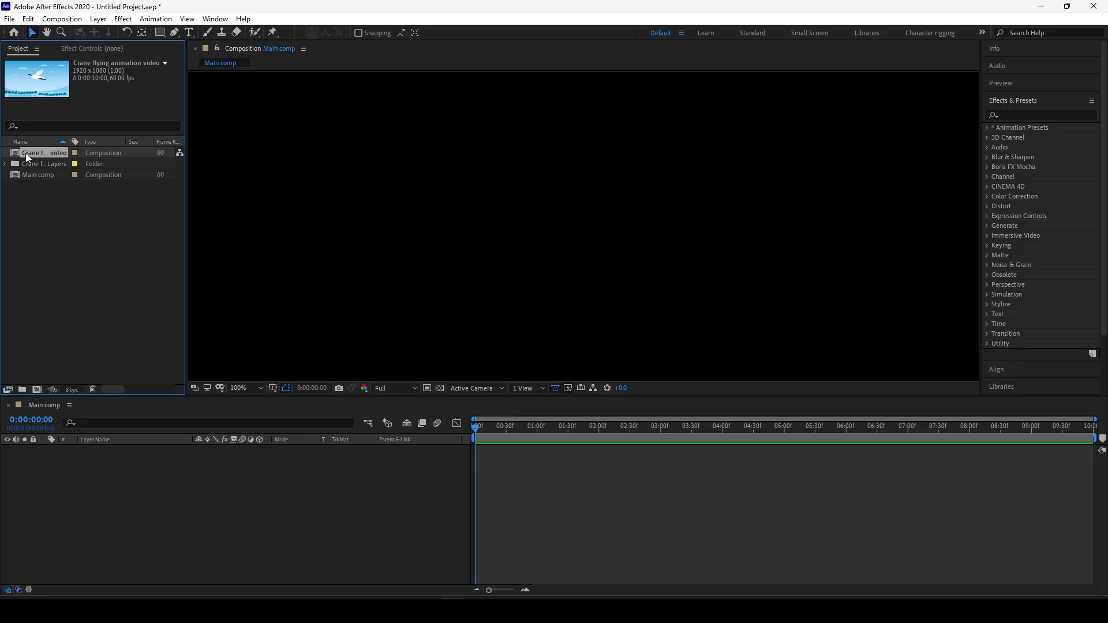
Place the imported crane composition in Main comp, then open it to its layers and close the Main comp timeline
drag(24, 151, 99, 468)
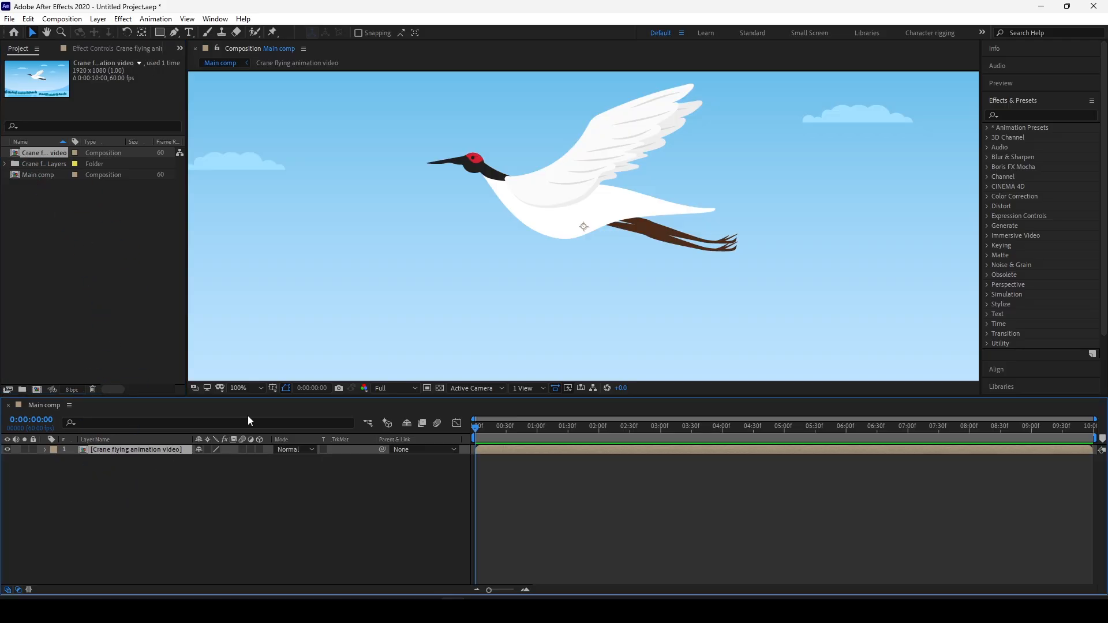
double_click(85, 450)
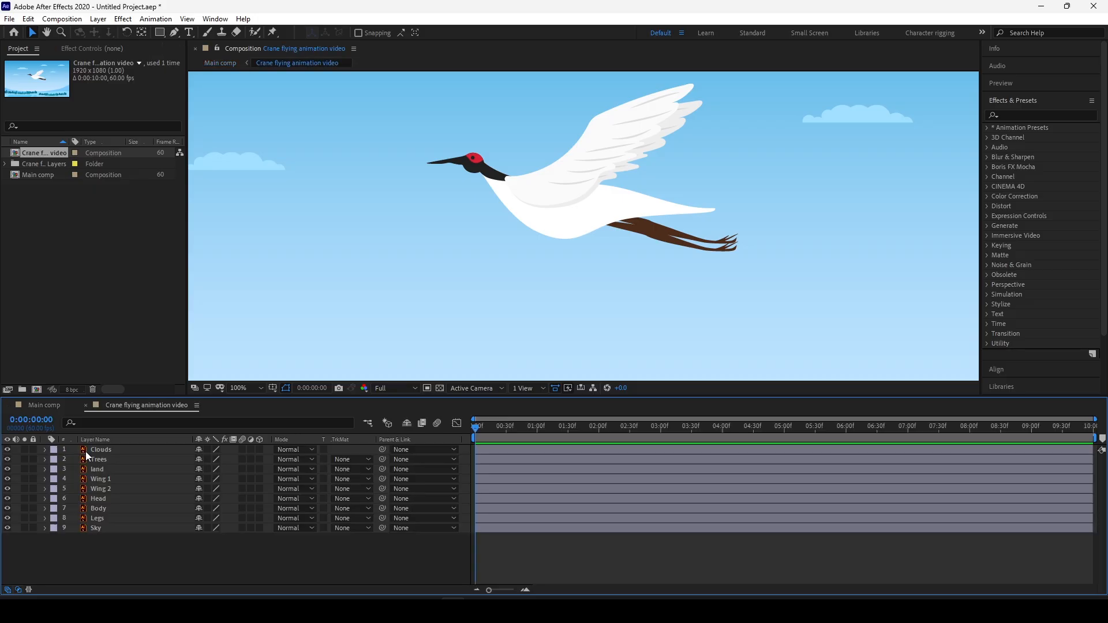
click(9, 405)
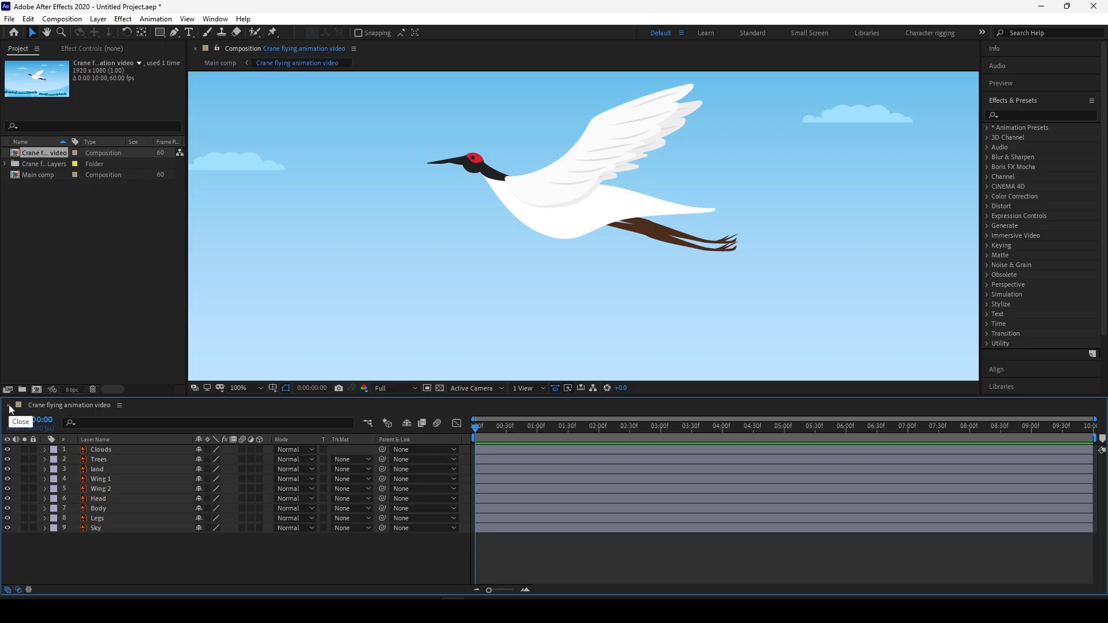
Examine the full scene and toggle the Legs, Body, Wing 2, land, Trees and Clouds layers off and on to identify their artwork
click(240, 387)
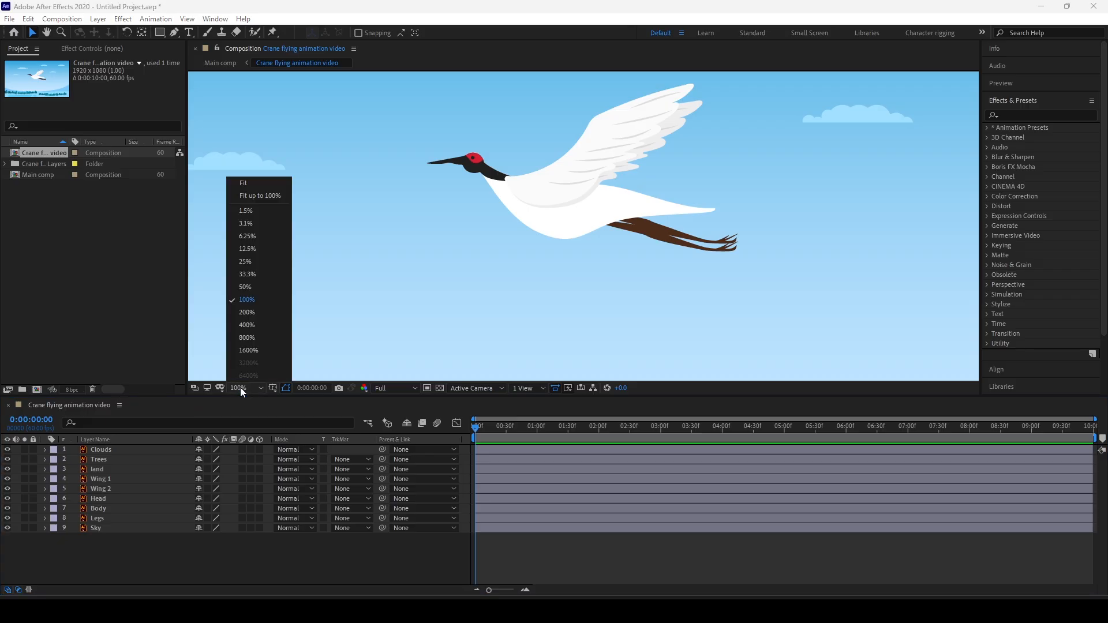
click(267, 196)
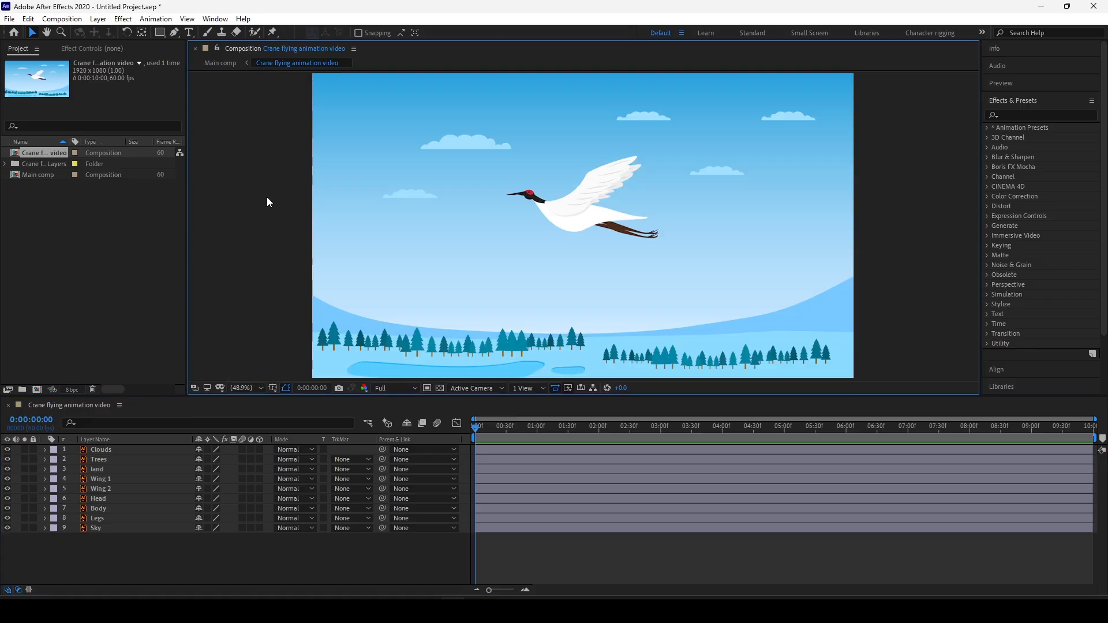
click(325, 564)
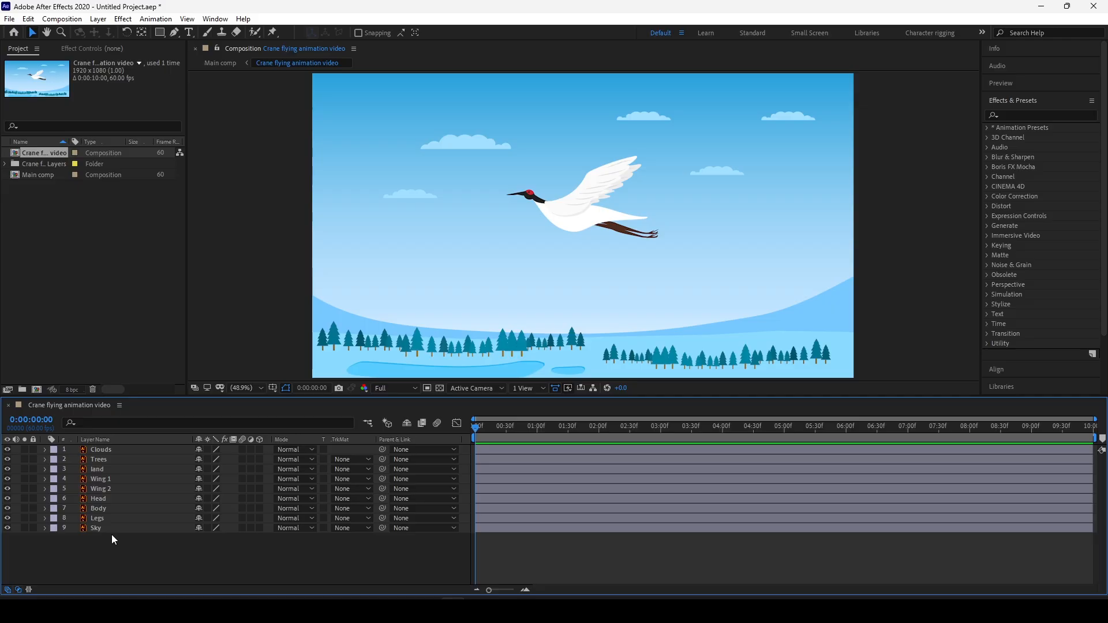
drag(107, 535, 109, 449)
click(102, 548)
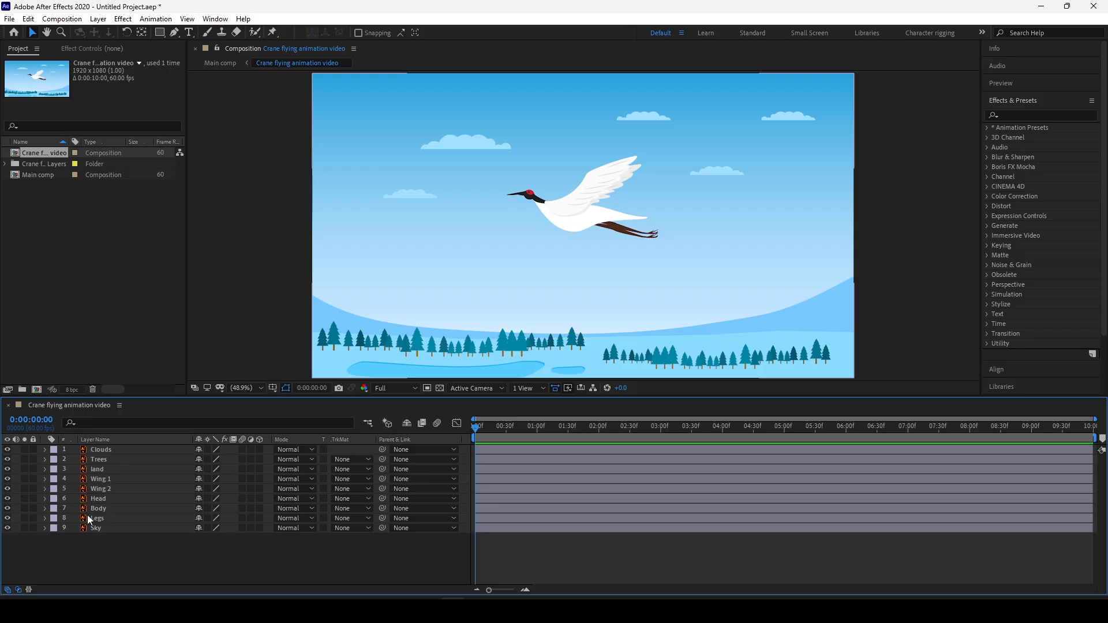
click(7, 519)
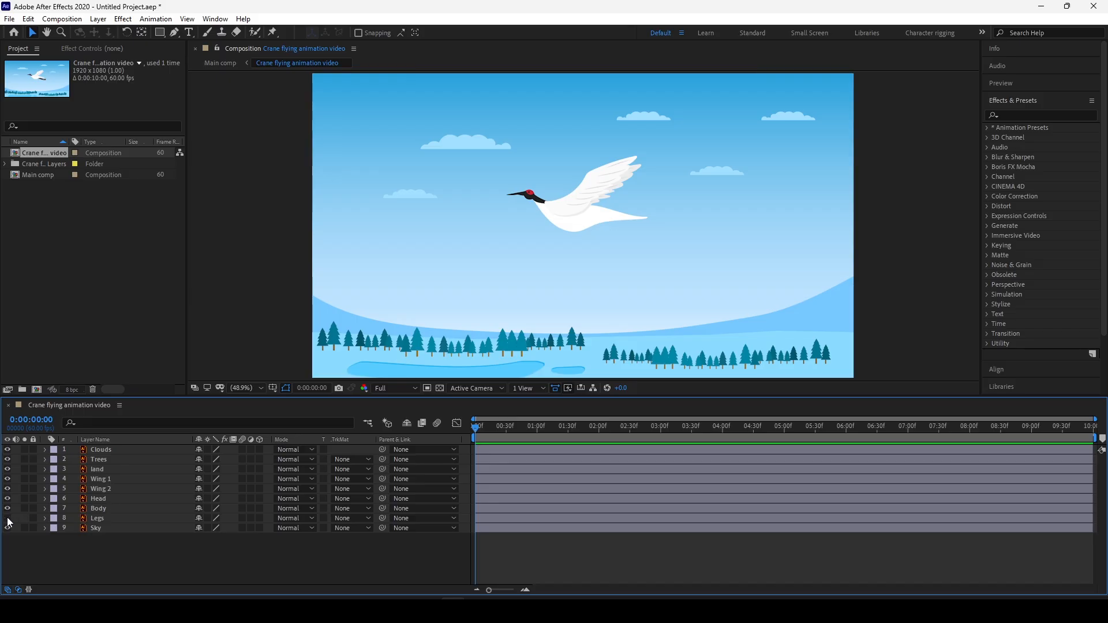
click(7, 518)
click(8, 508)
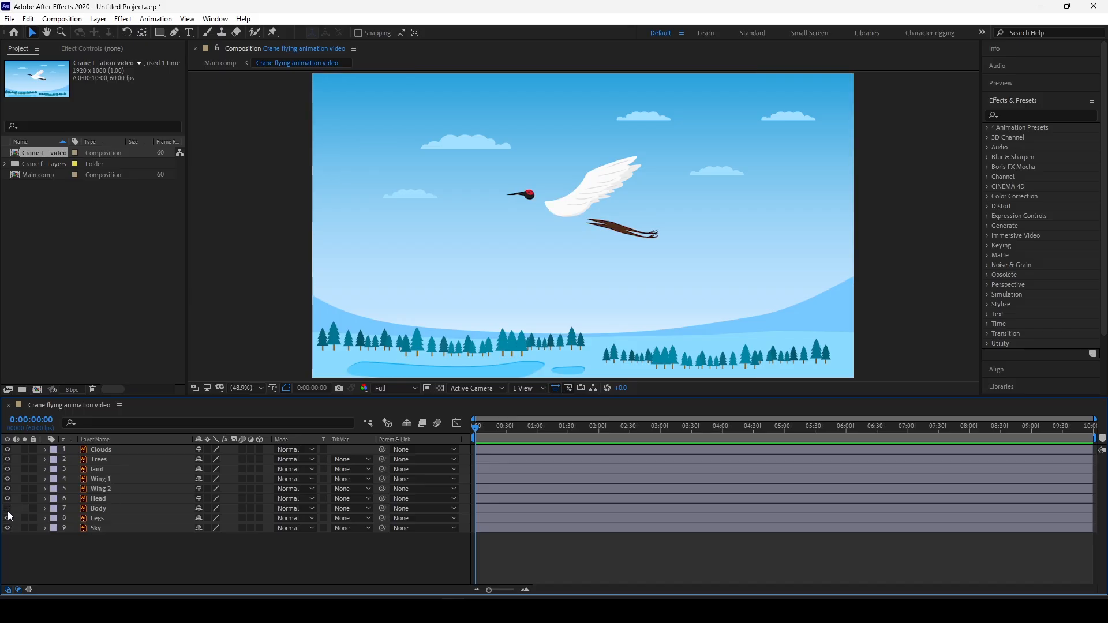
click(7, 508)
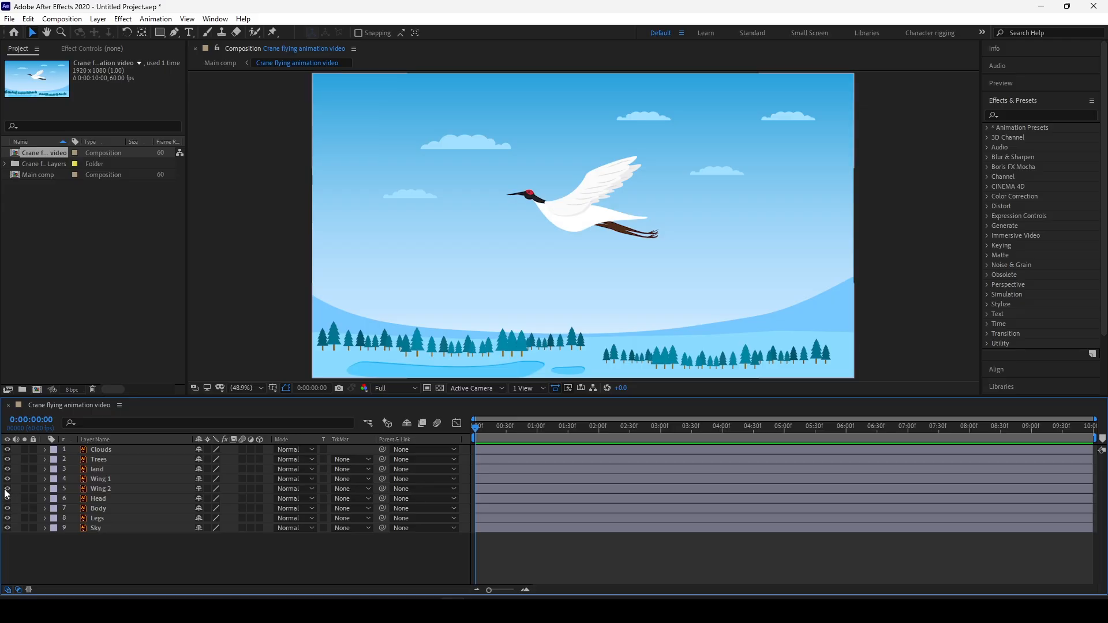
click(8, 489)
click(7, 489)
click(7, 469)
click(7, 469)
click(7, 460)
click(7, 459)
click(7, 450)
click(7, 449)
drag(542, 266, 514, 268)
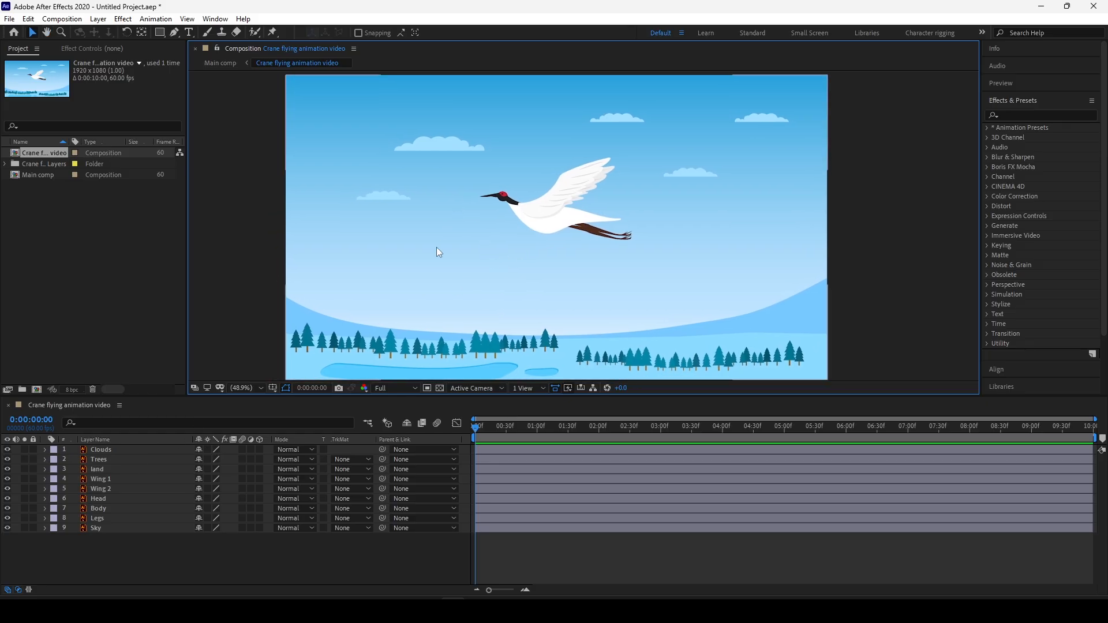
click(114, 507)
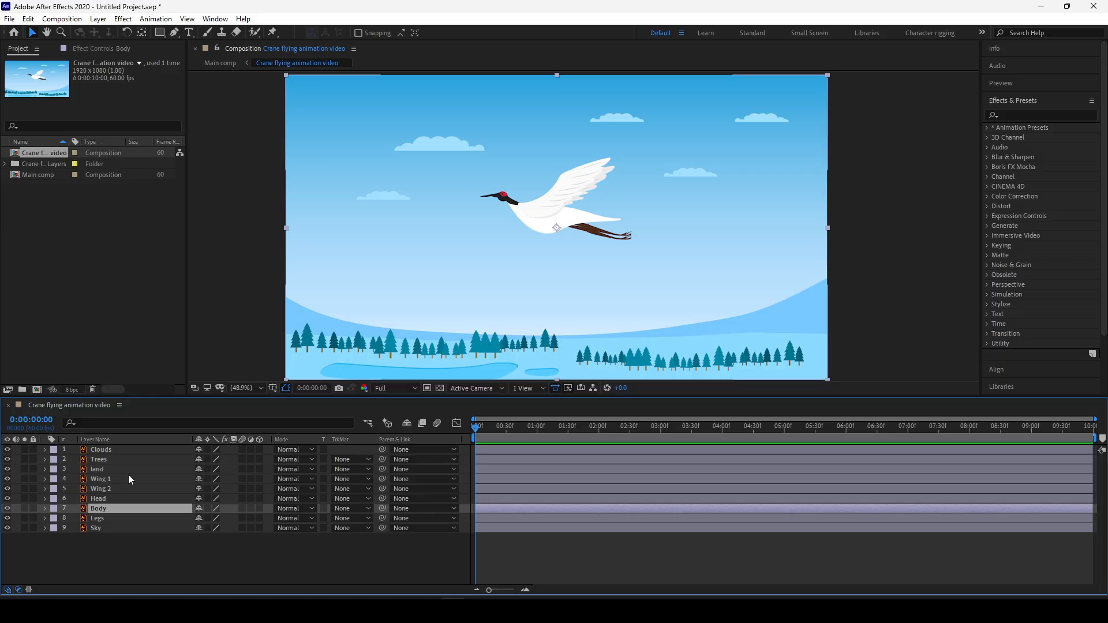
click(247, 545)
Move the Head layer's anchor point to the back of the crane's head, where it meets the neck
click(245, 389)
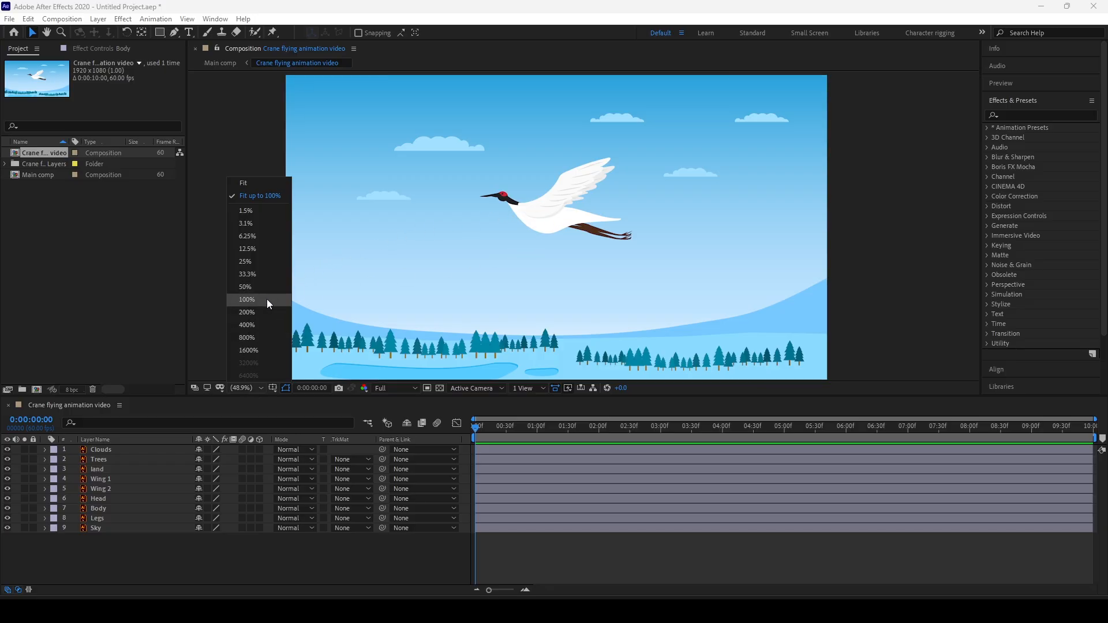
click(250, 300)
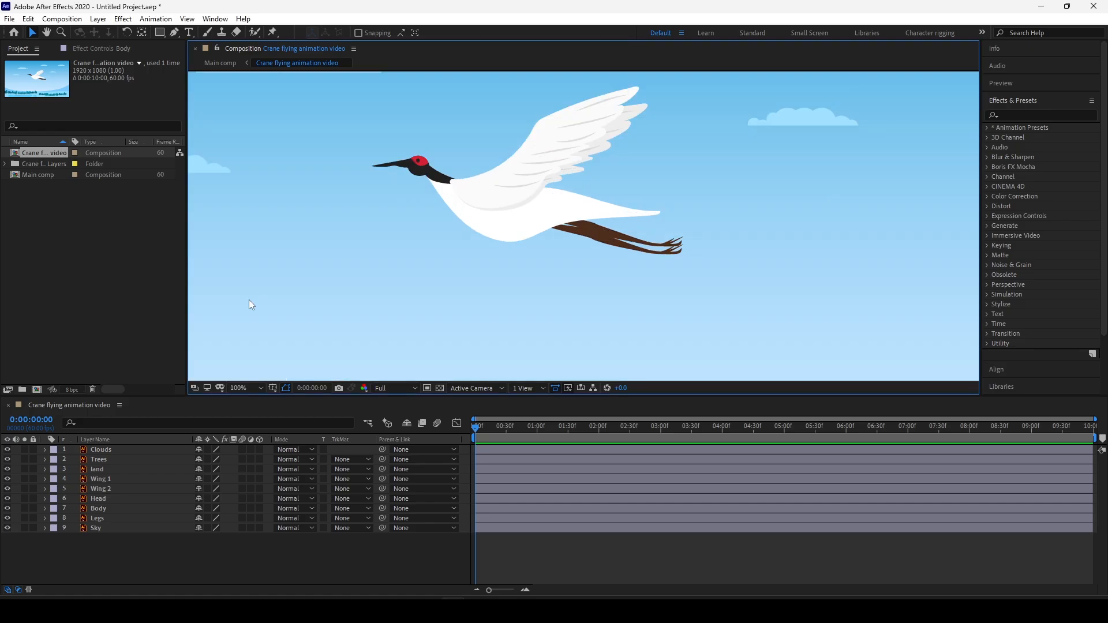
key(h)
drag(512, 178, 532, 211)
key(v)
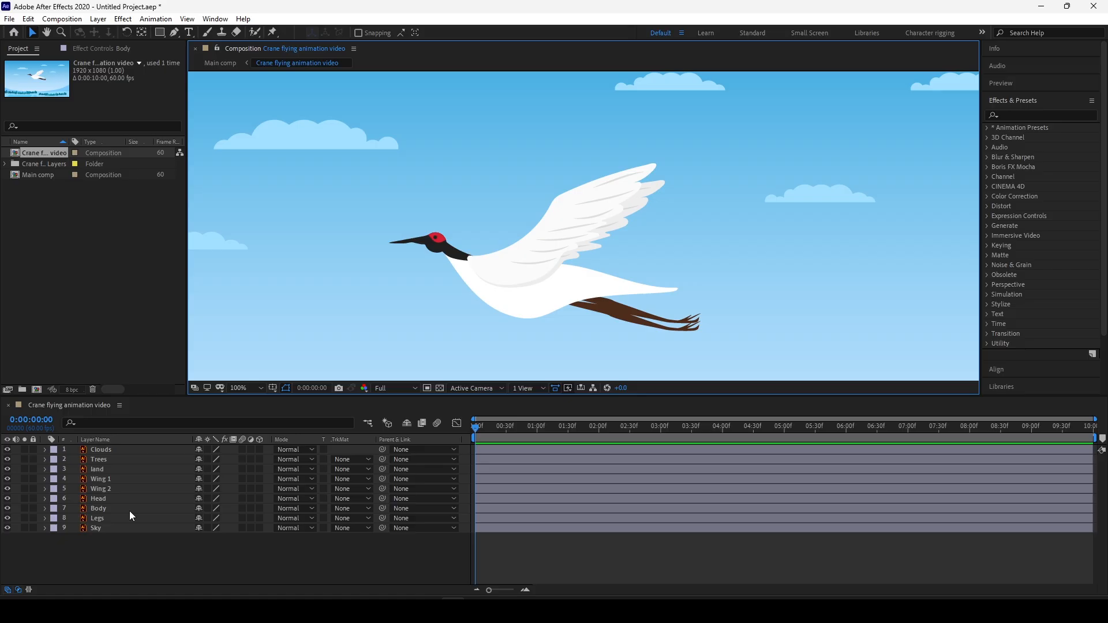
click(113, 500)
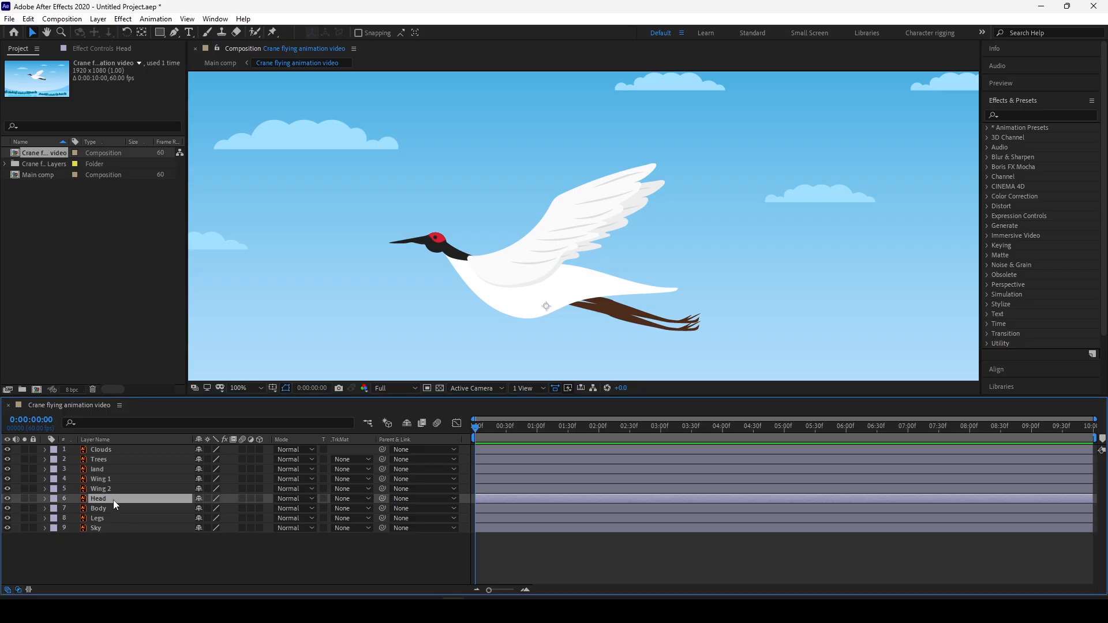
click(142, 33)
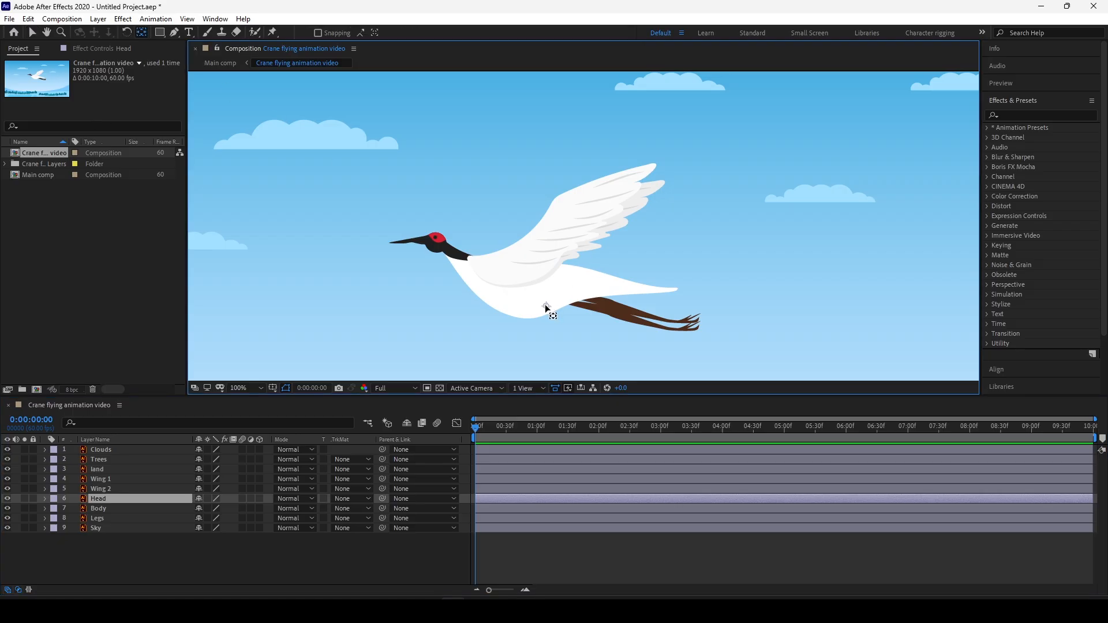
drag(545, 303, 441, 246)
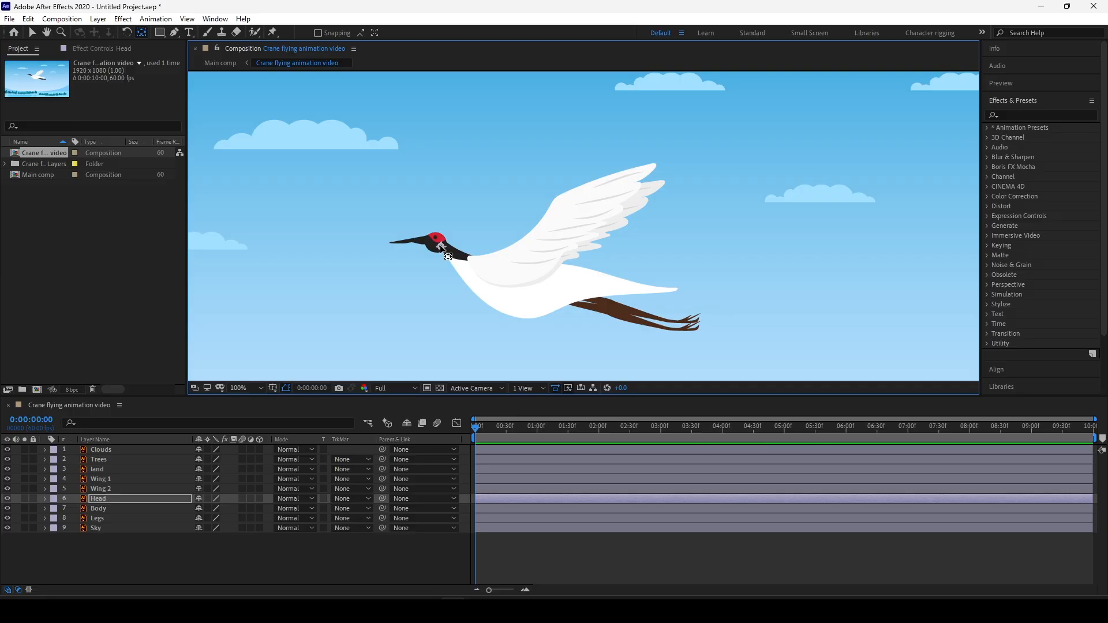
Move the anchor points of the Wing 2 and Wing 1 layers to the shoulder where the wings join the body
click(112, 490)
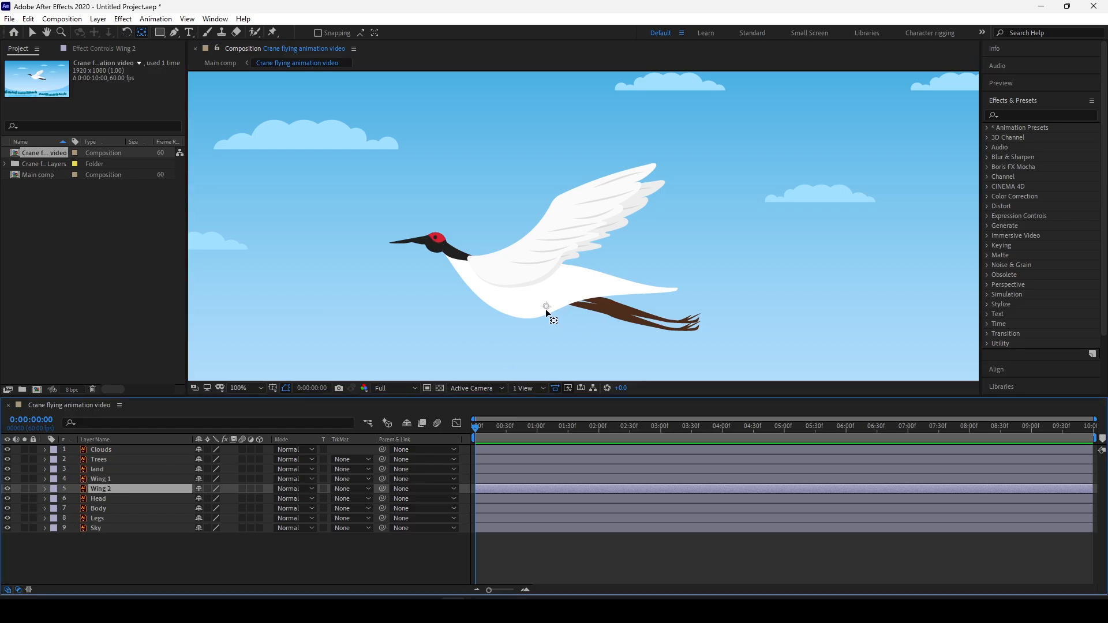
drag(546, 309, 483, 269)
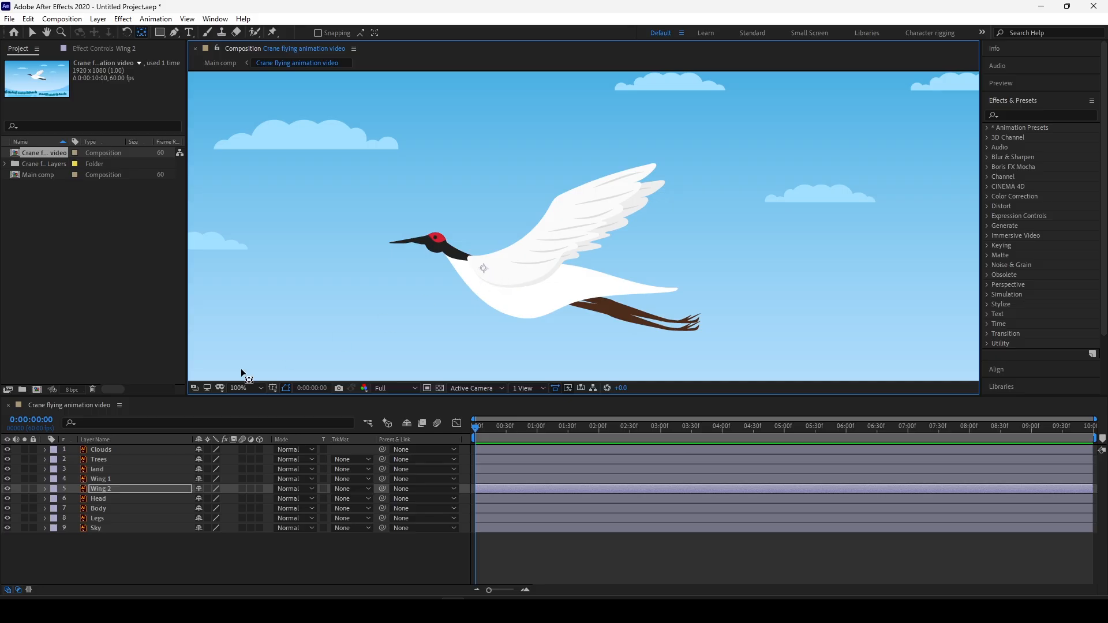
click(101, 478)
drag(546, 309, 484, 271)
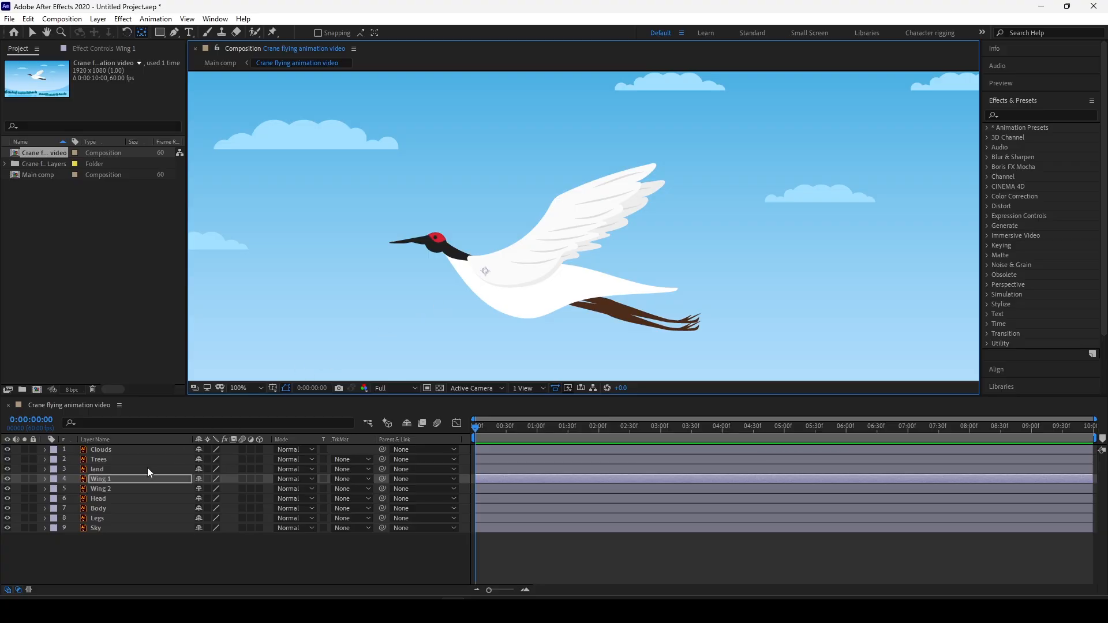
click(120, 479)
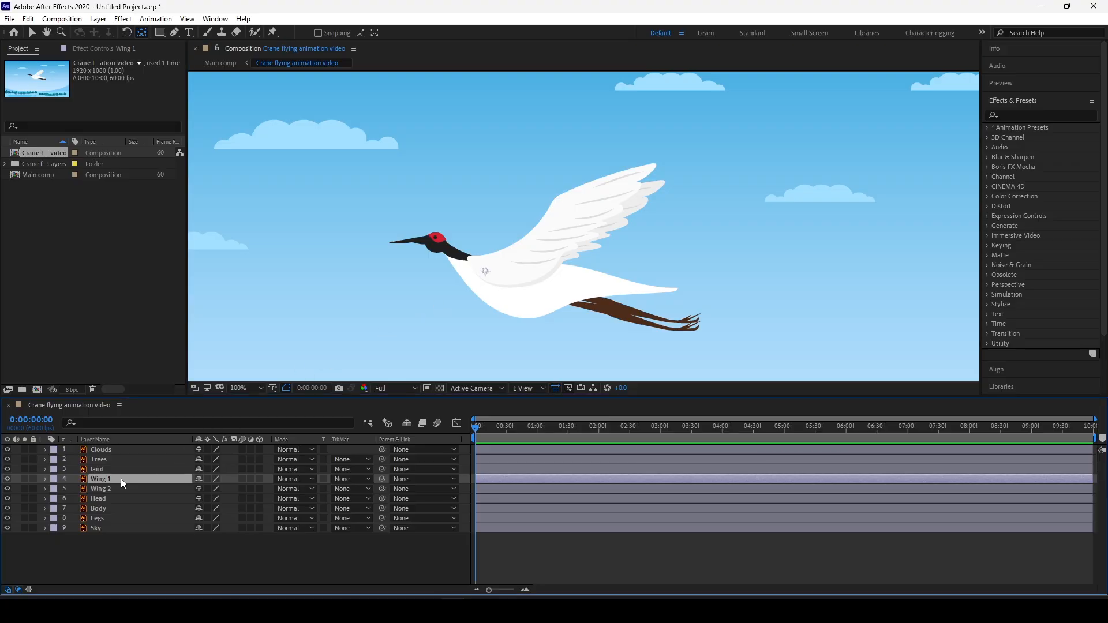
Try rotating the Wing 1 layer to -6° around its shoulder anchor point and undo the rotation
key(r)
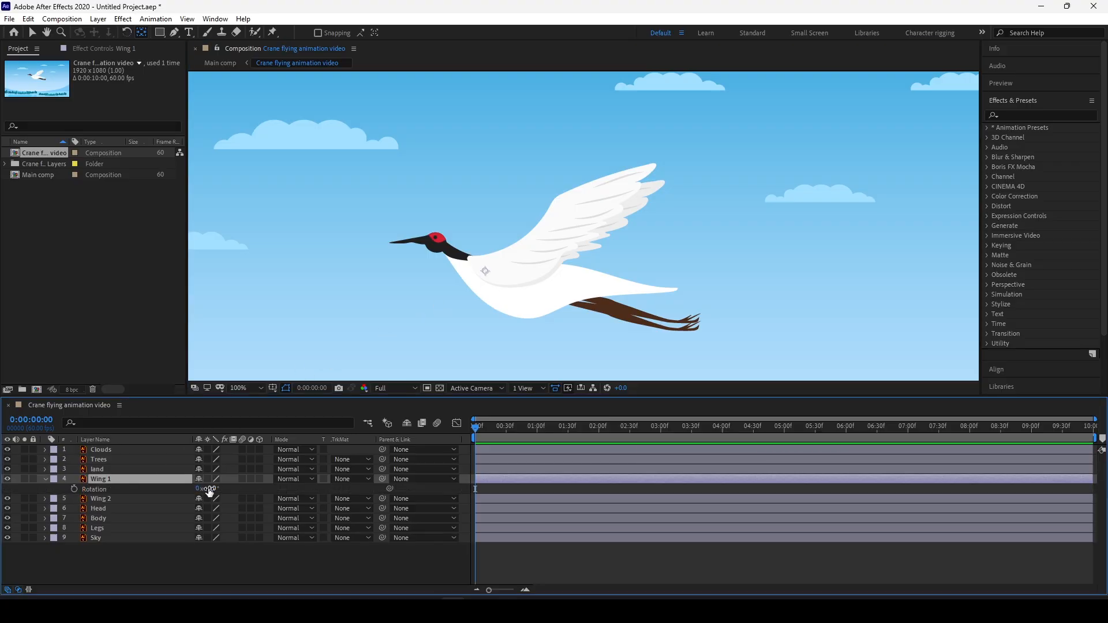
drag(214, 490, 199, 480)
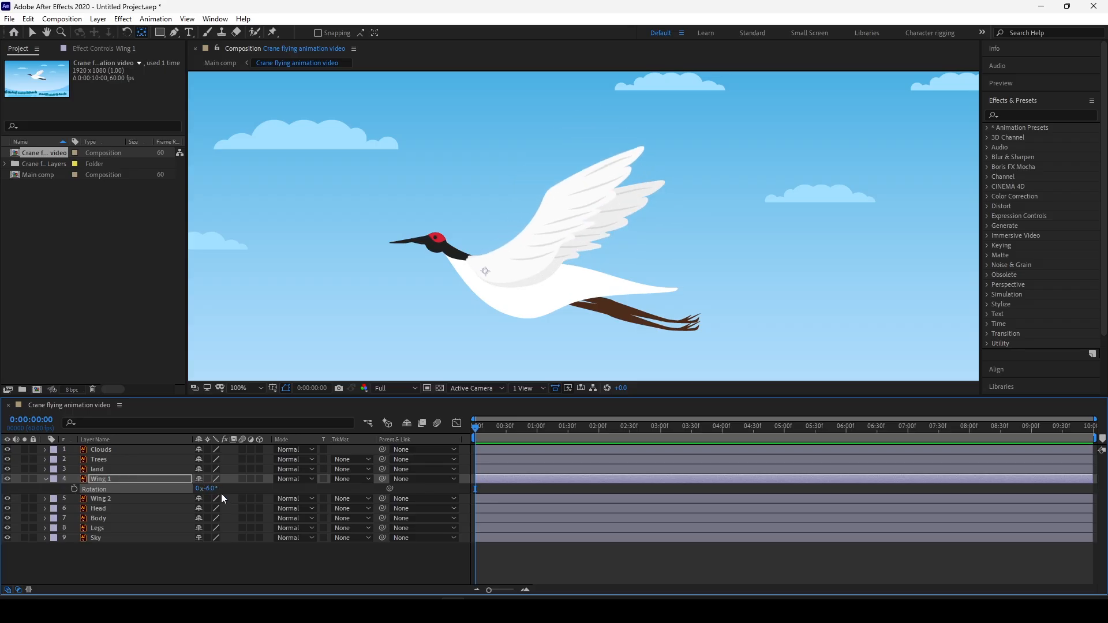
key(ctrl+z)
click(46, 479)
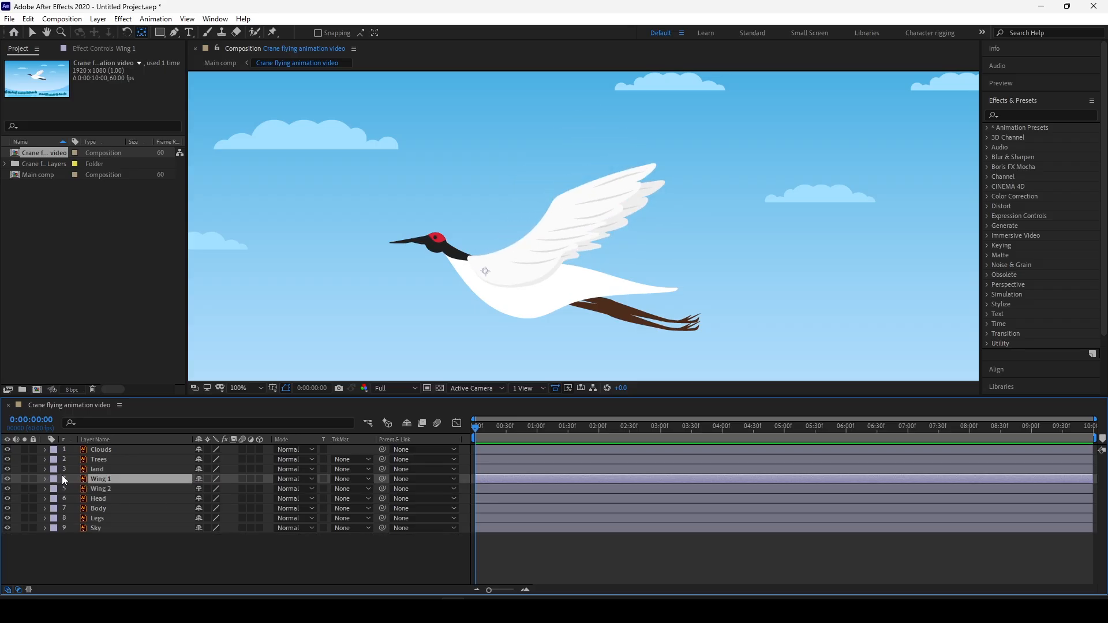
Move the Legs layer's anchor point inside the crane's lower body, just ahead of where the legs begin, isolating the layer to check it
click(105, 517)
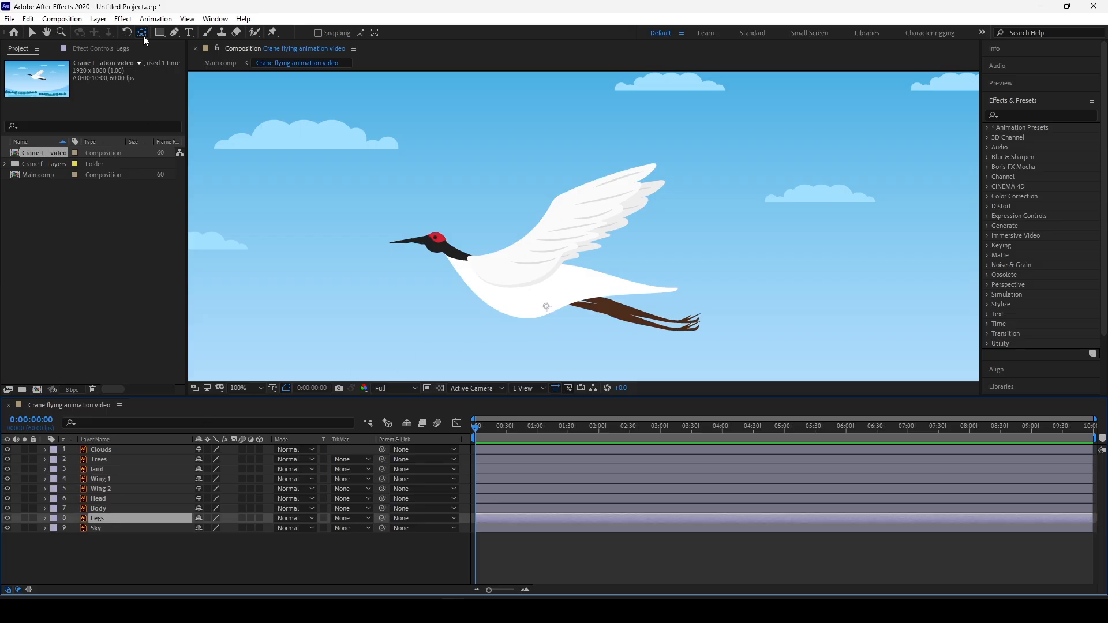
drag(546, 306, 571, 295)
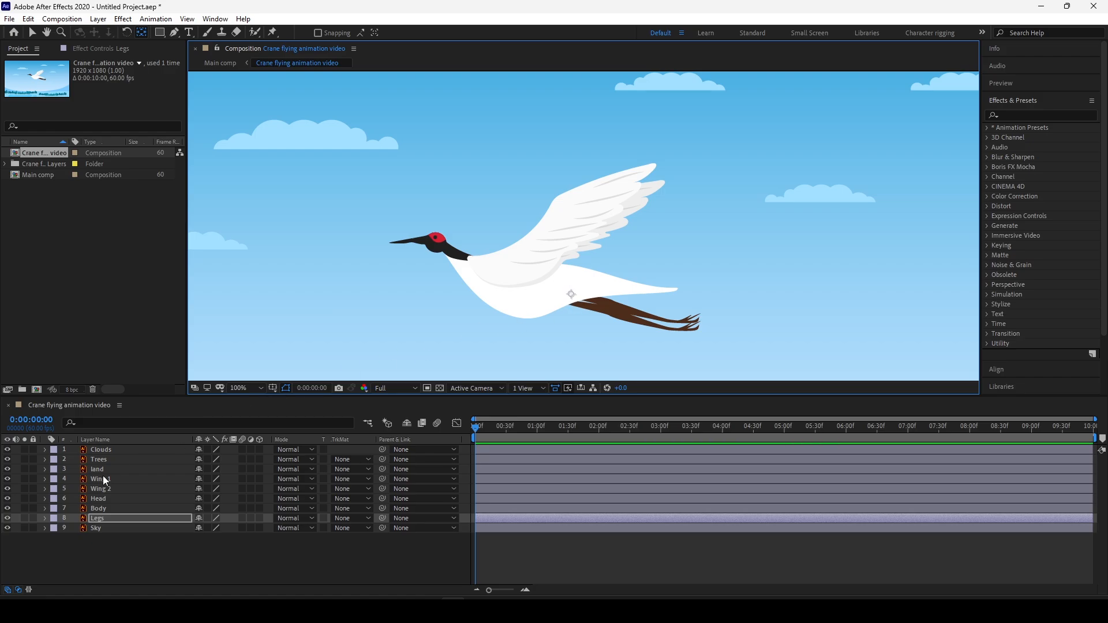
click(24, 519)
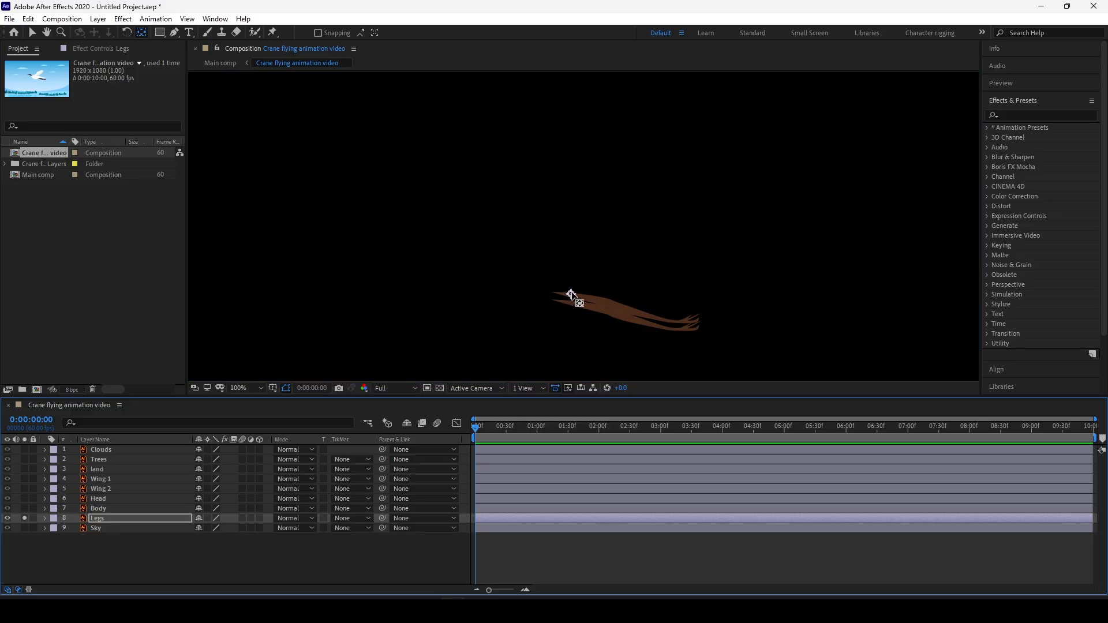
drag(571, 295, 563, 295)
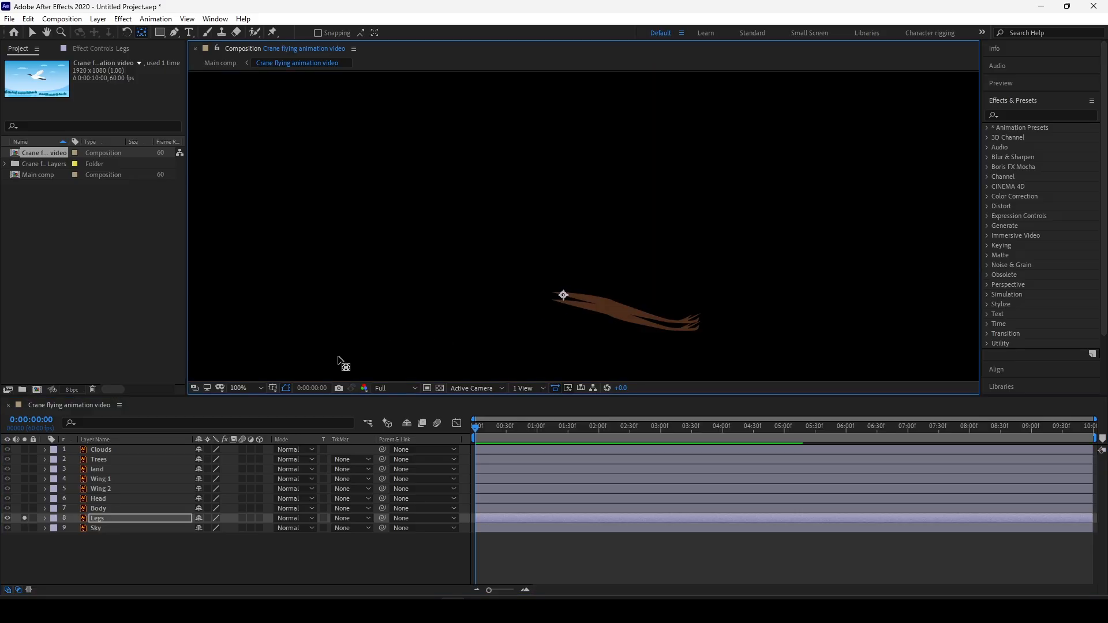
key(ctrl+z)
click(26, 518)
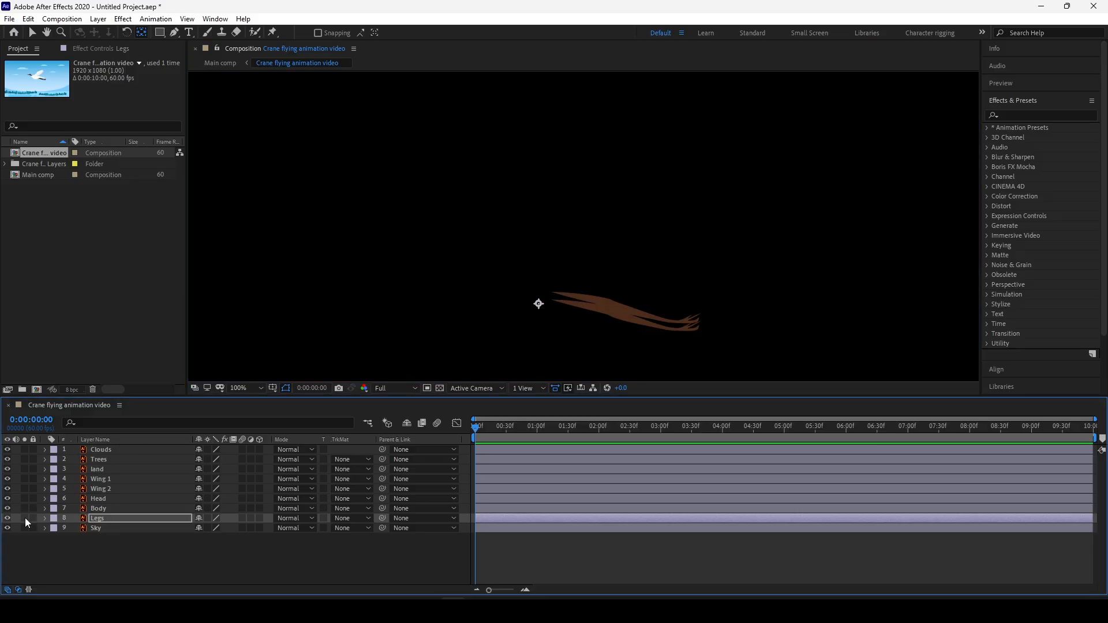
click(216, 554)
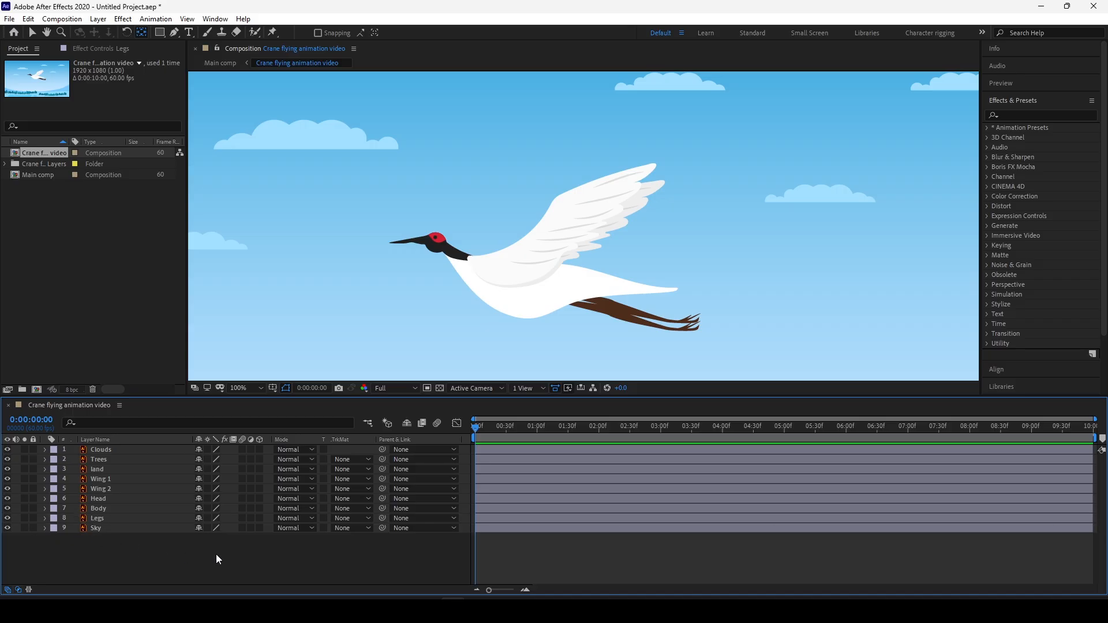
Examine the anchor points of the crane's Wing 1, Wing 2, Head and Body layers
key(h)
drag(415, 252, 438, 222)
key(y)
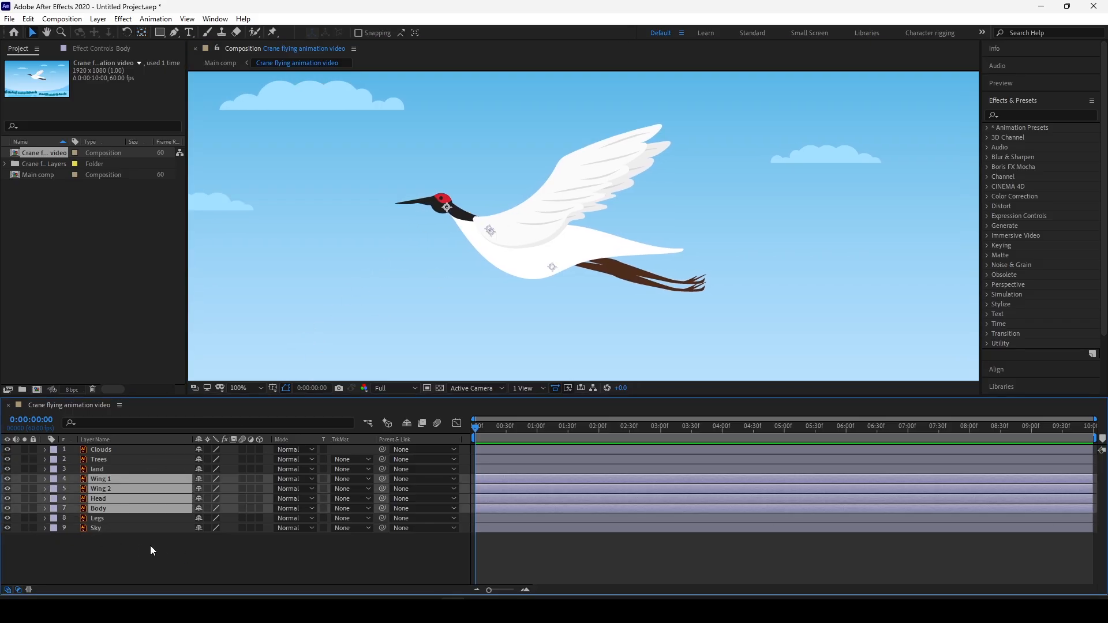
click(157, 546)
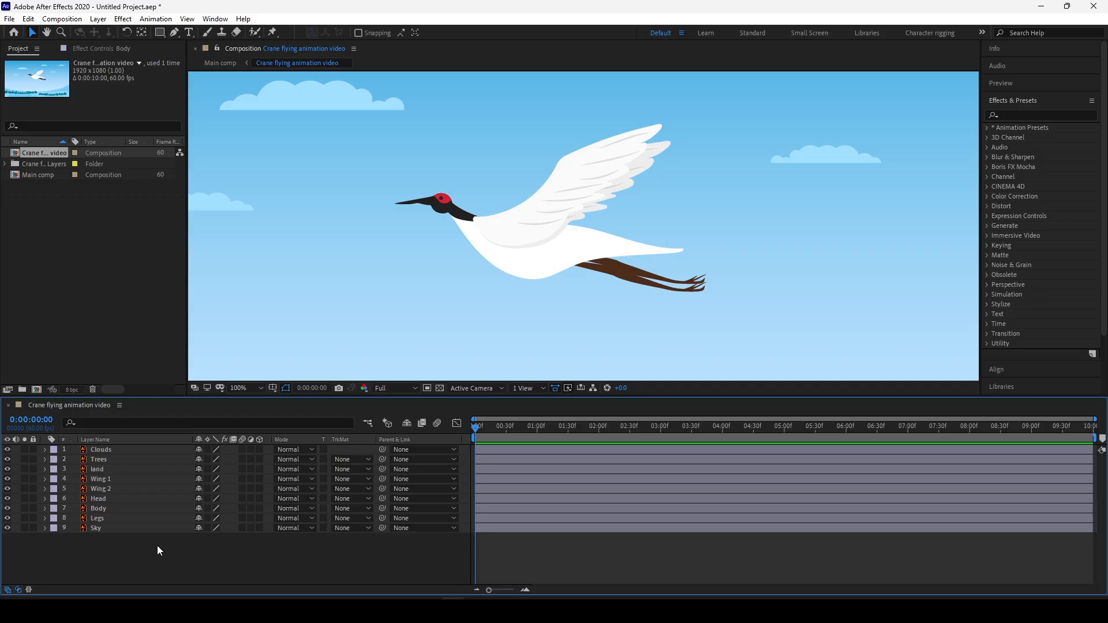
click(118, 500)
click(110, 508)
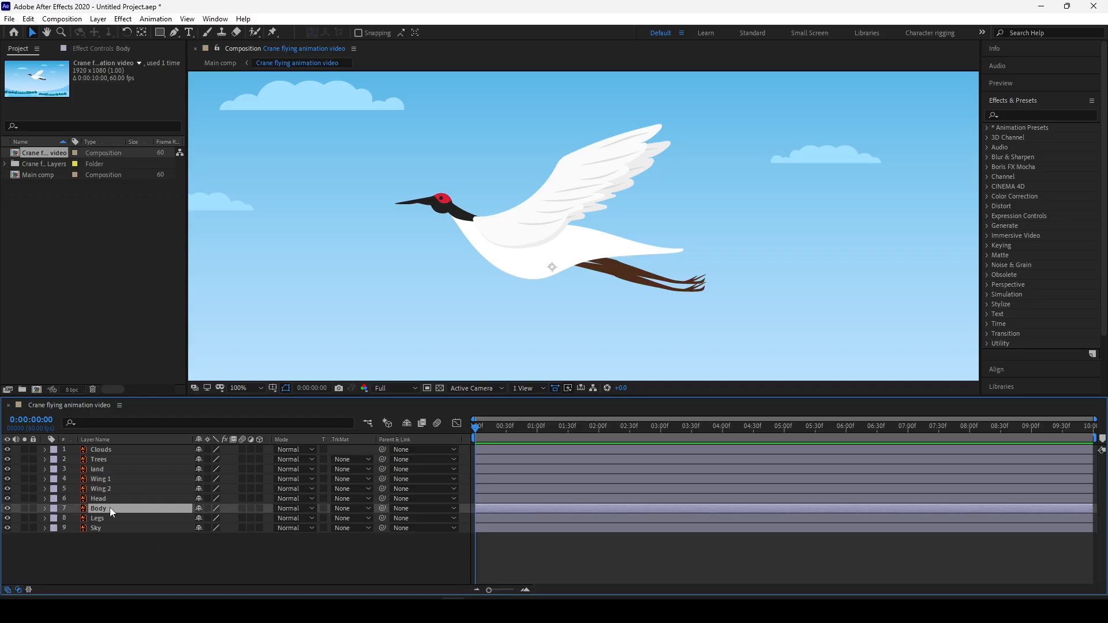
click(116, 476)
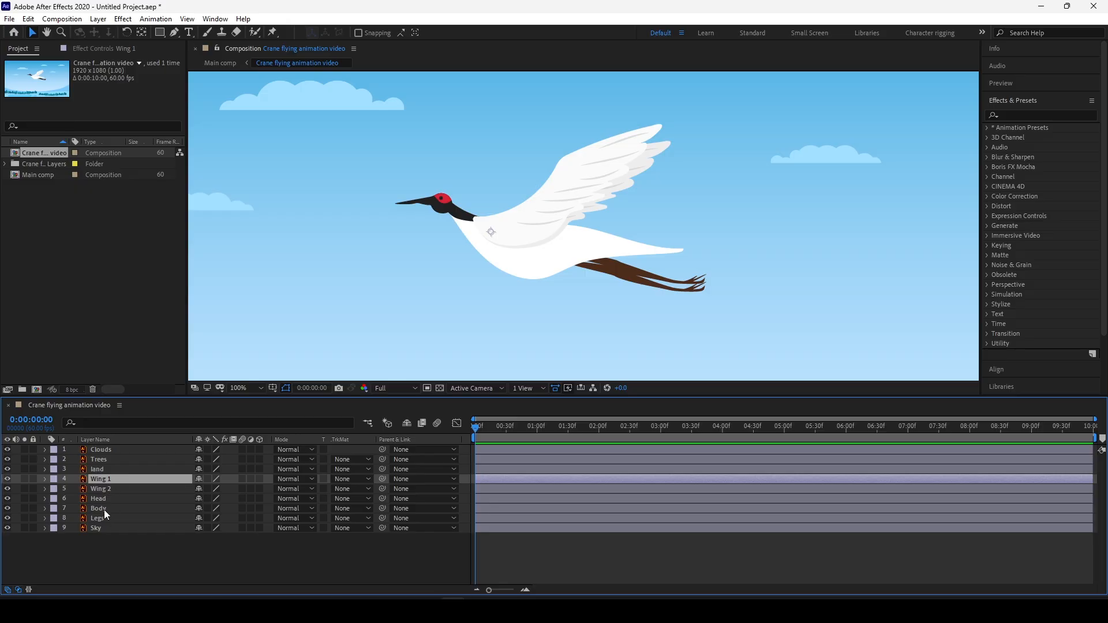
click(103, 510)
Parent the Head, Wing 1, Wing 2 and Legs layers to the Body layer
click(126, 499)
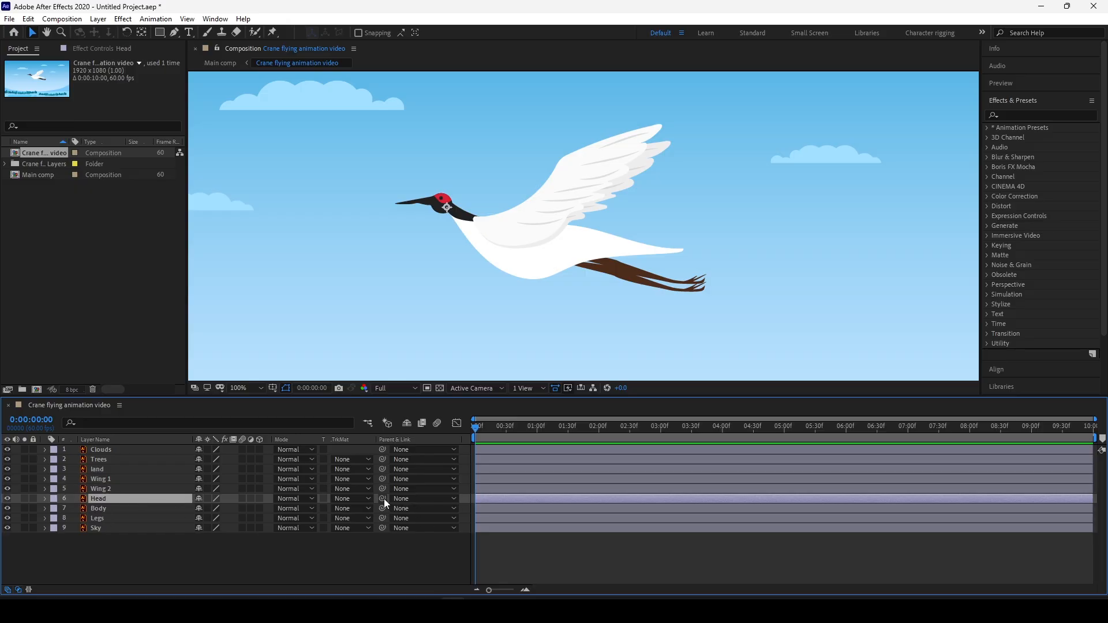
drag(383, 497, 124, 509)
click(113, 490)
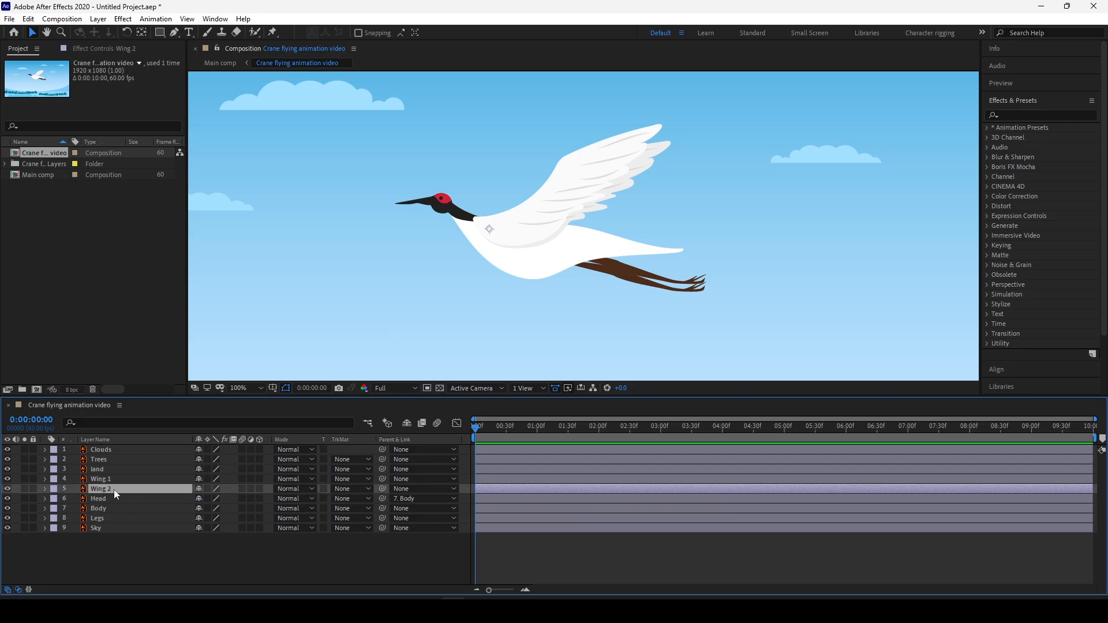
shift+click(112, 478)
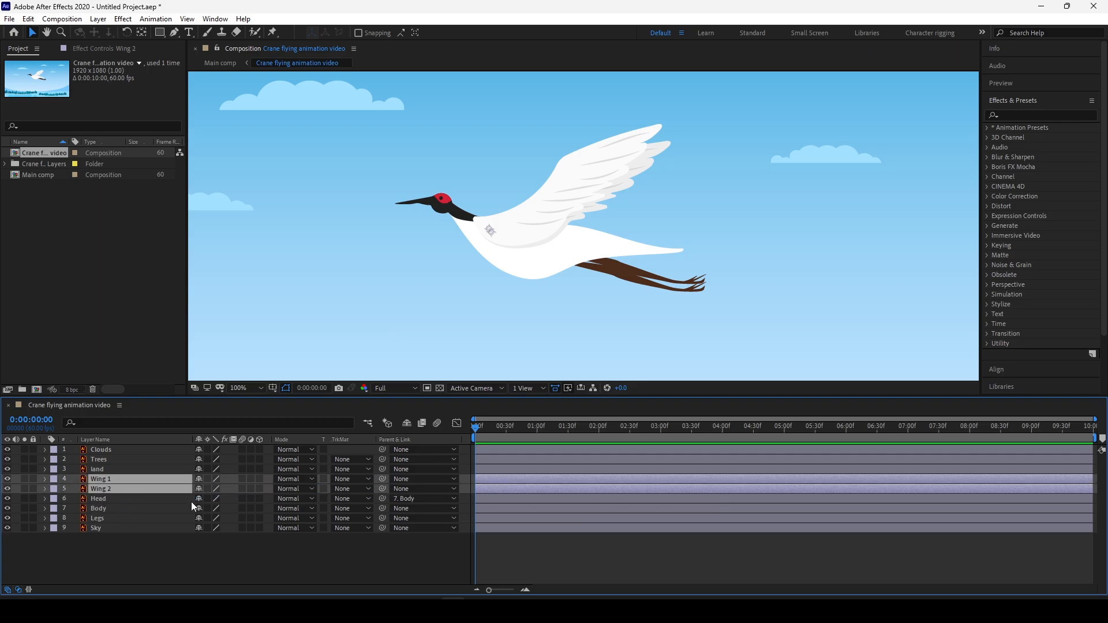
drag(383, 480, 140, 509)
click(102, 517)
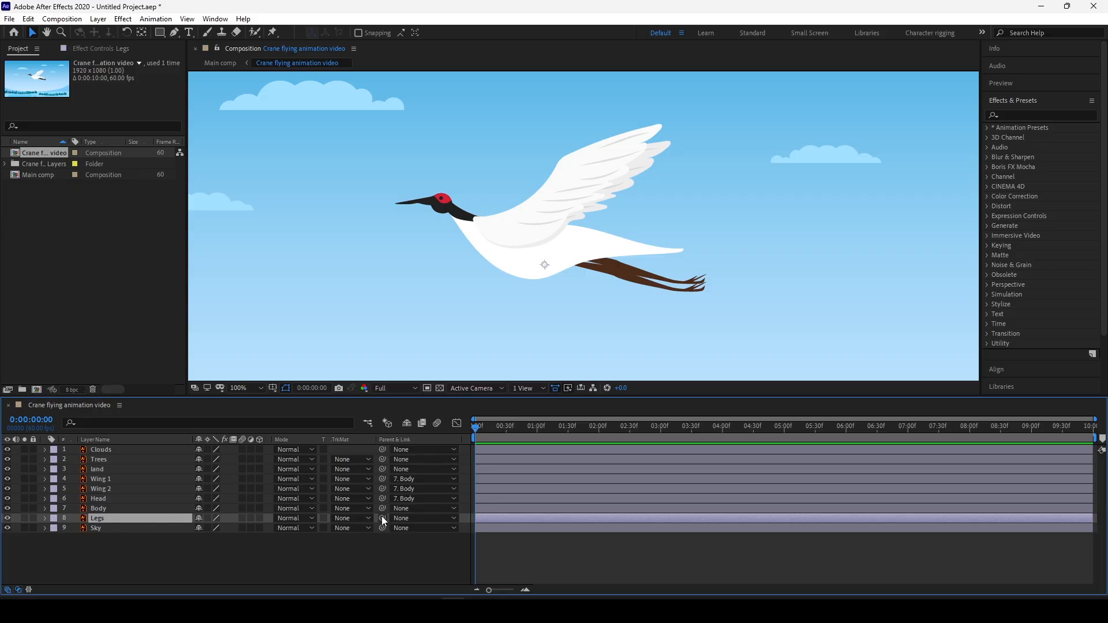
drag(382, 518, 144, 511)
click(169, 555)
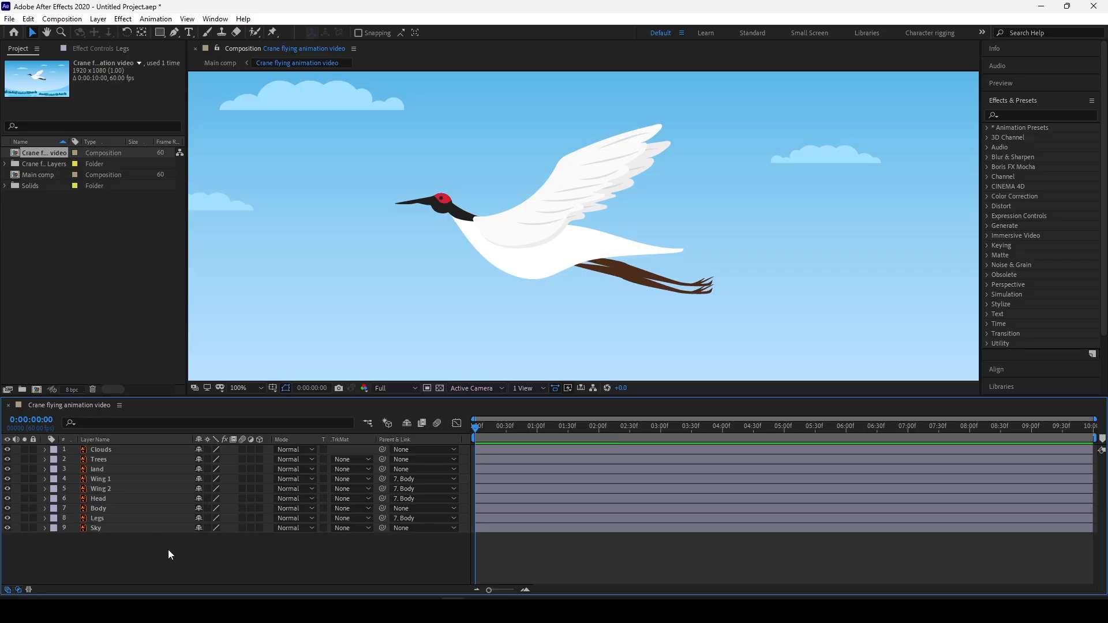
Try moving the Body layer to check that the parented parts follow, and restore its position
click(131, 508)
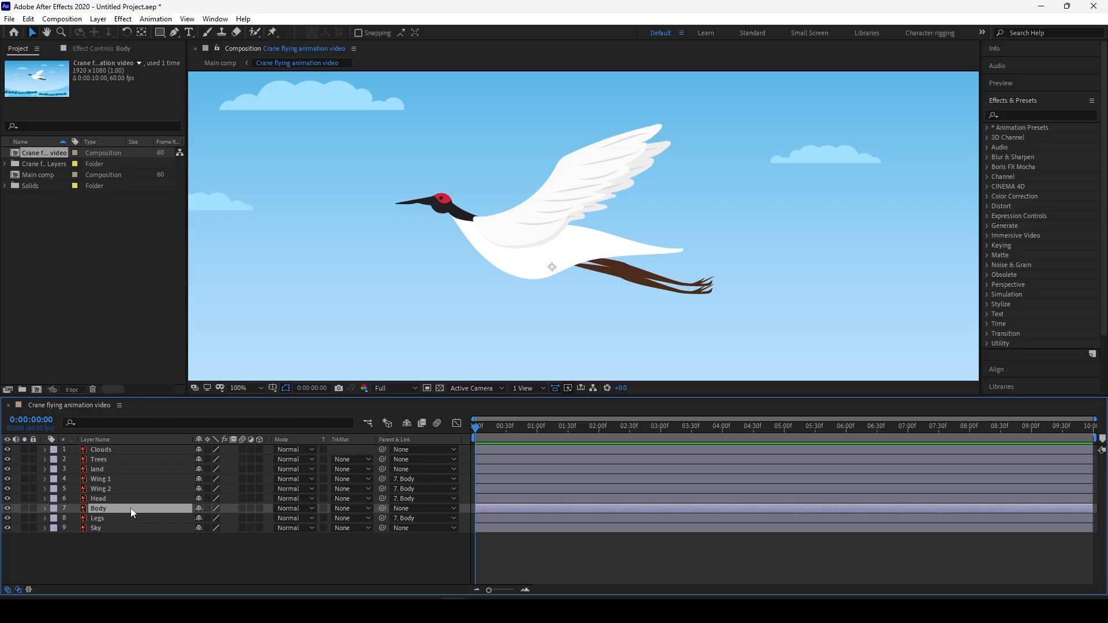
drag(534, 254, 580, 262)
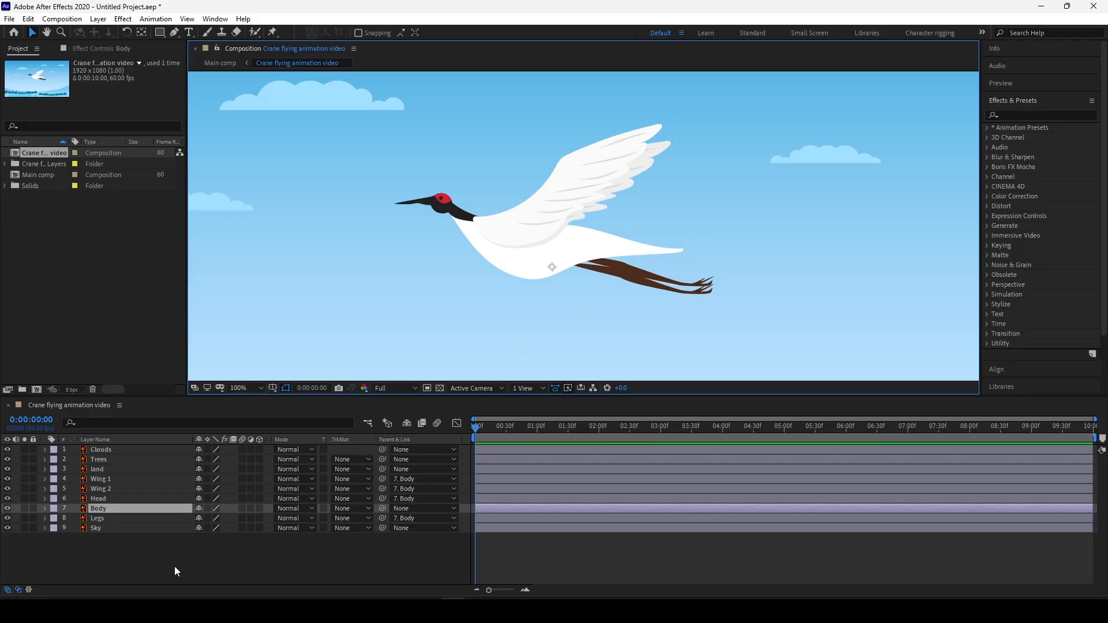
click(196, 552)
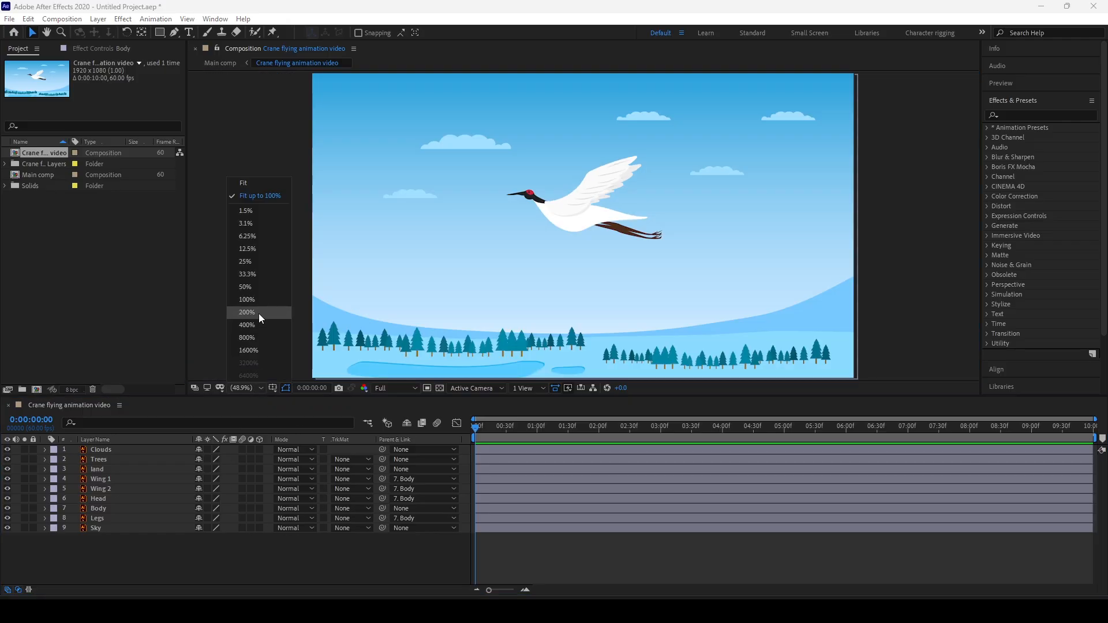
Inspect the crane's edges at 200% magnification and turn on continuous rasterization for every layer from Clouds to Sky
click(258, 314)
drag(380, 119, 477, 265)
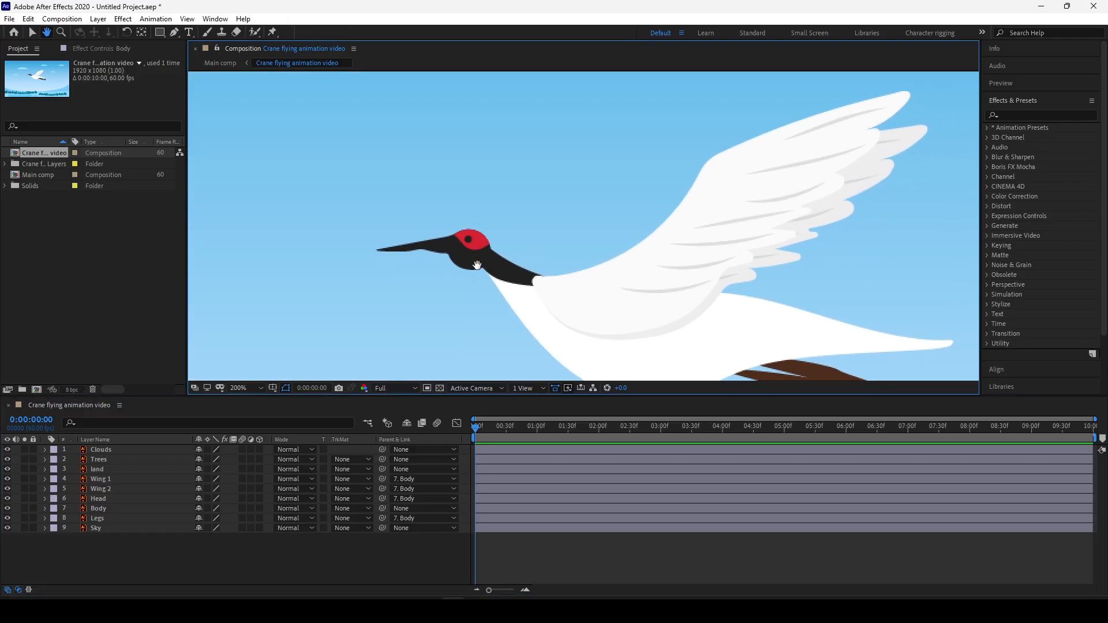
key(v)
key(h)
mouse_move(460, 255)
mouse_down()
mouse_move(439, 260)
mouse_move(430, 242)
mouse_move(451, 242)
mouse_up()
key(v)
key(space)
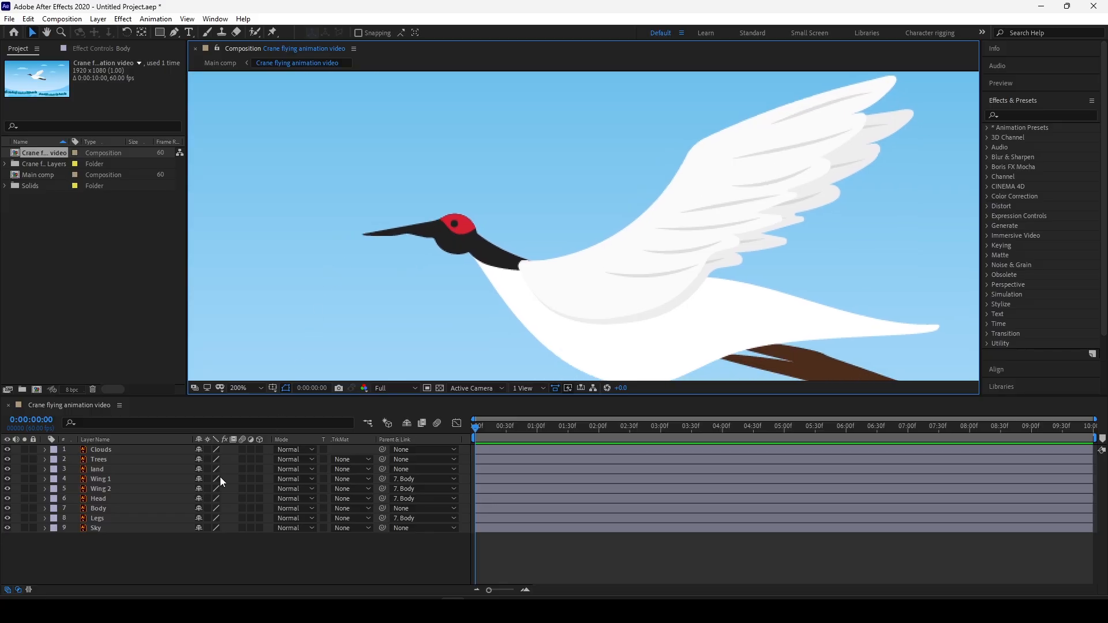
click(207, 450)
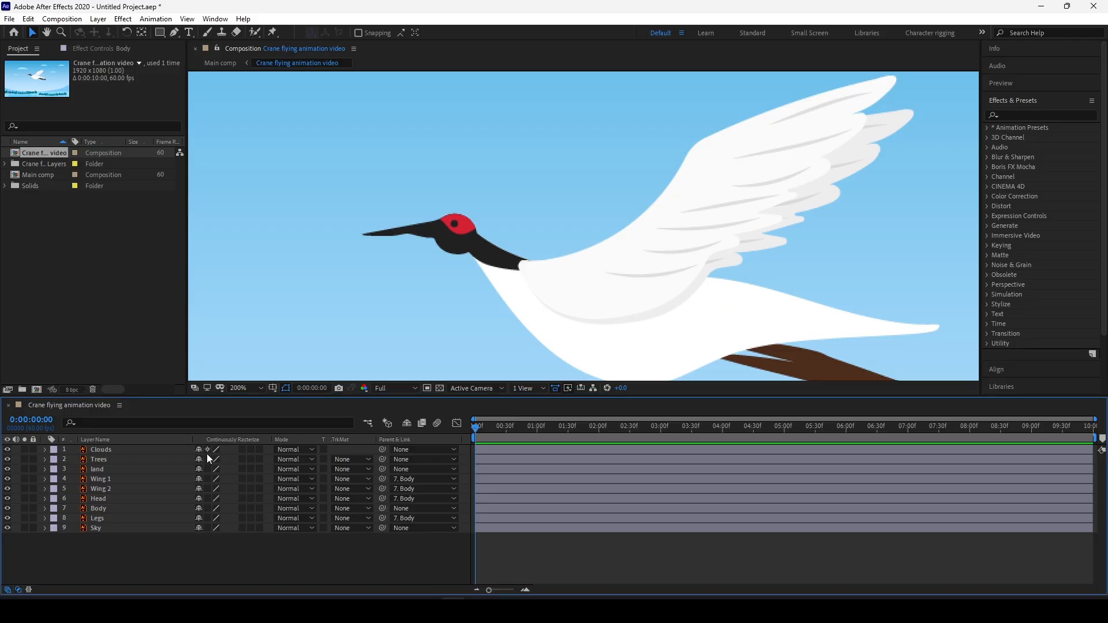
drag(209, 459, 210, 525)
Set a first Rotation keyframe on the Head layer at the start of the composition
key(h)
drag(454, 244, 405, 226)
click(95, 499)
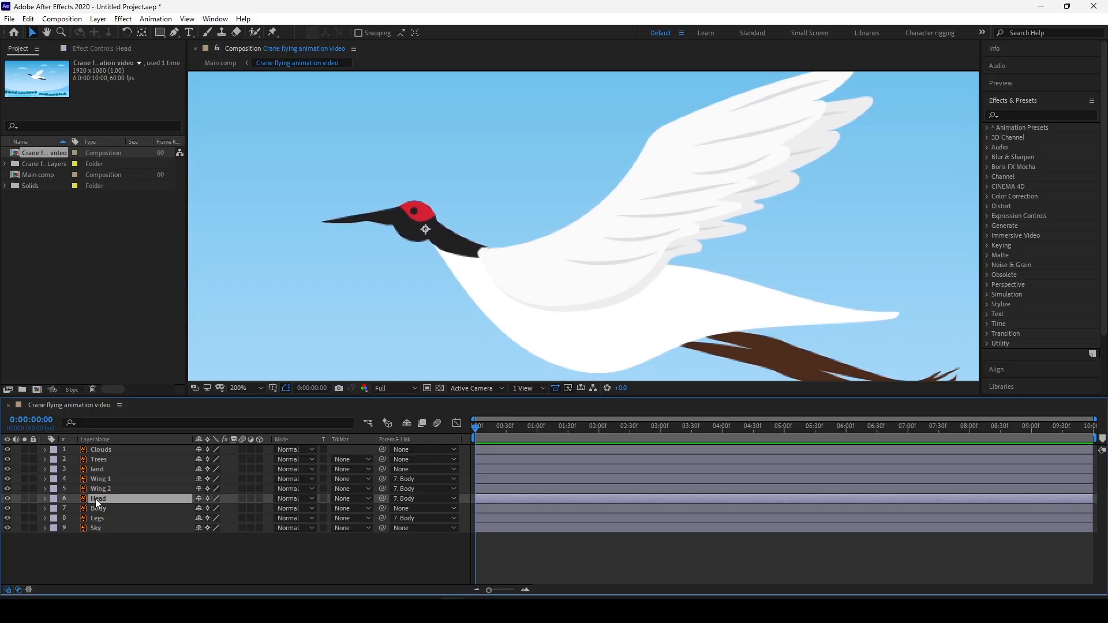
key(r)
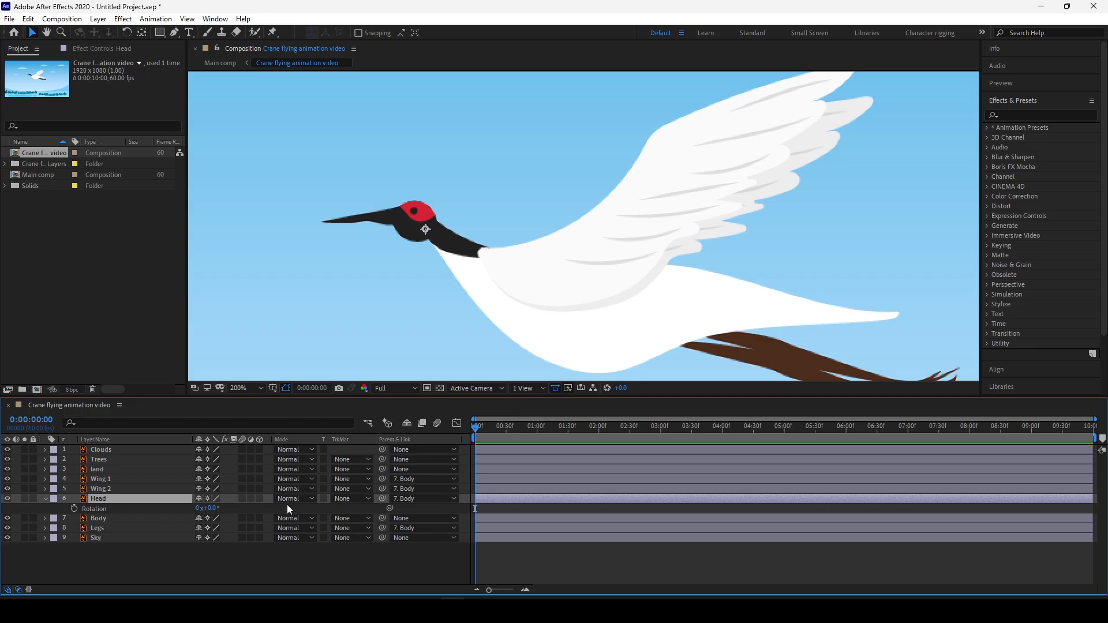
mouse_move(478, 428)
mouse_down()
mouse_move(503, 429)
mouse_move(462, 428)
mouse_up()
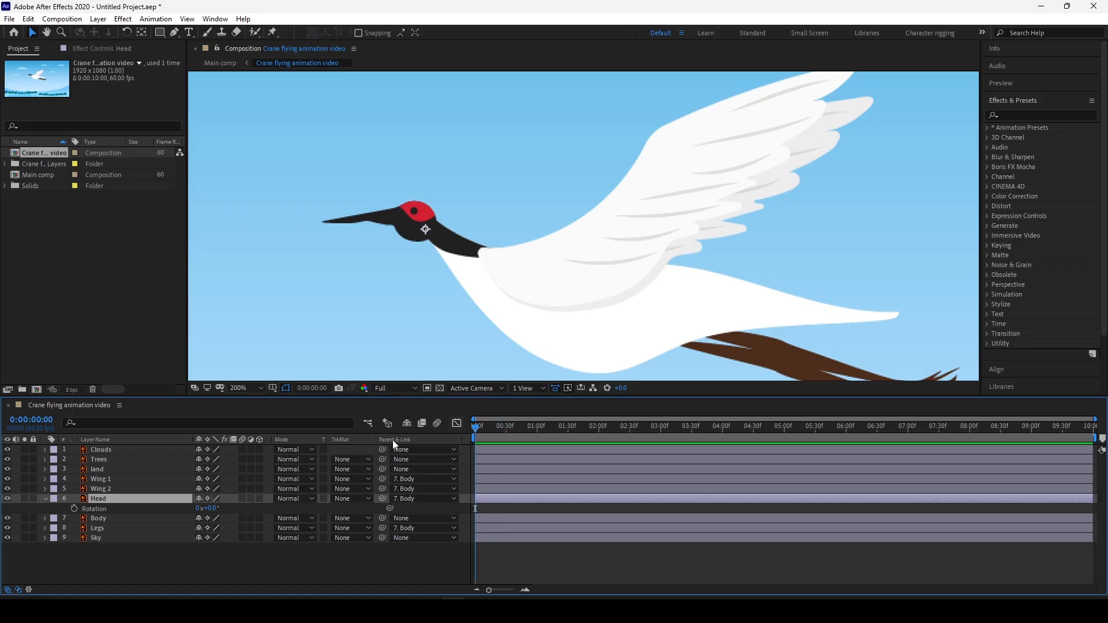
click(73, 508)
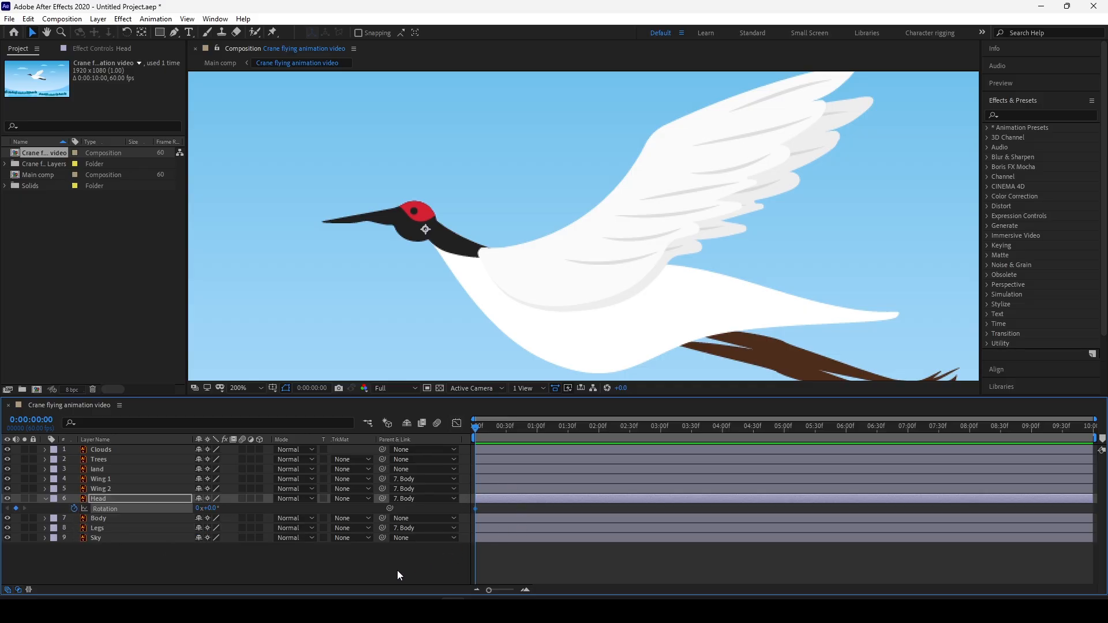
Key the Head layer's Rotation at 0° on frame 40 and at -24° on frame 20
key(shift+Page_Down)
key(shift+Page_Down)
click(16, 509)
key(shift+Page_Down)
key(shift+Page_Down)
click(495, 432)
drag(210, 511, 196, 508)
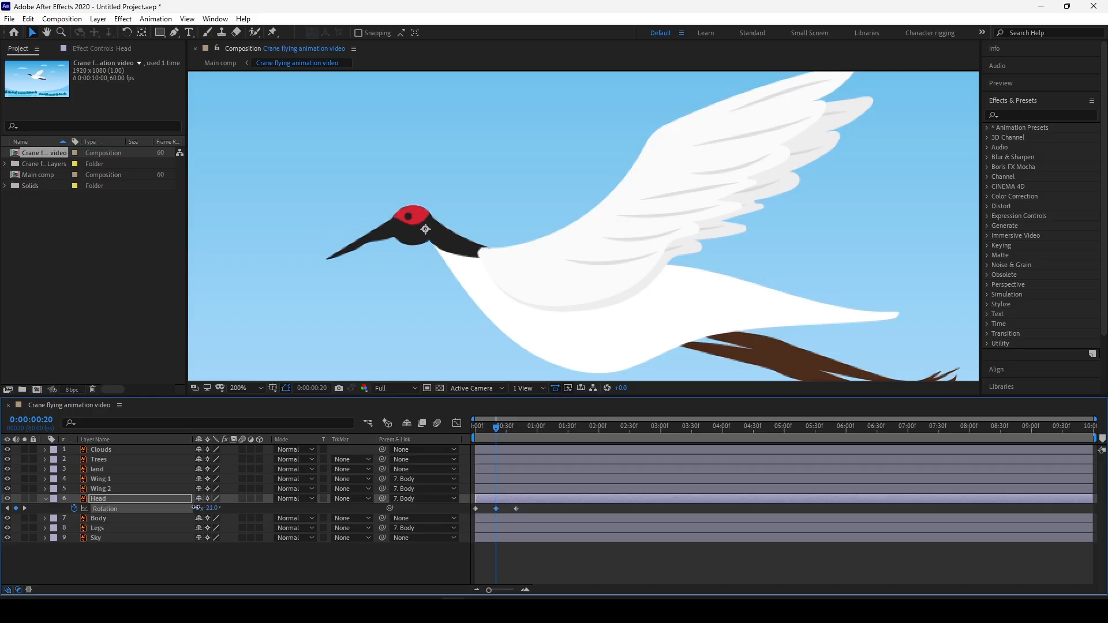
drag(195, 508, 194, 508)
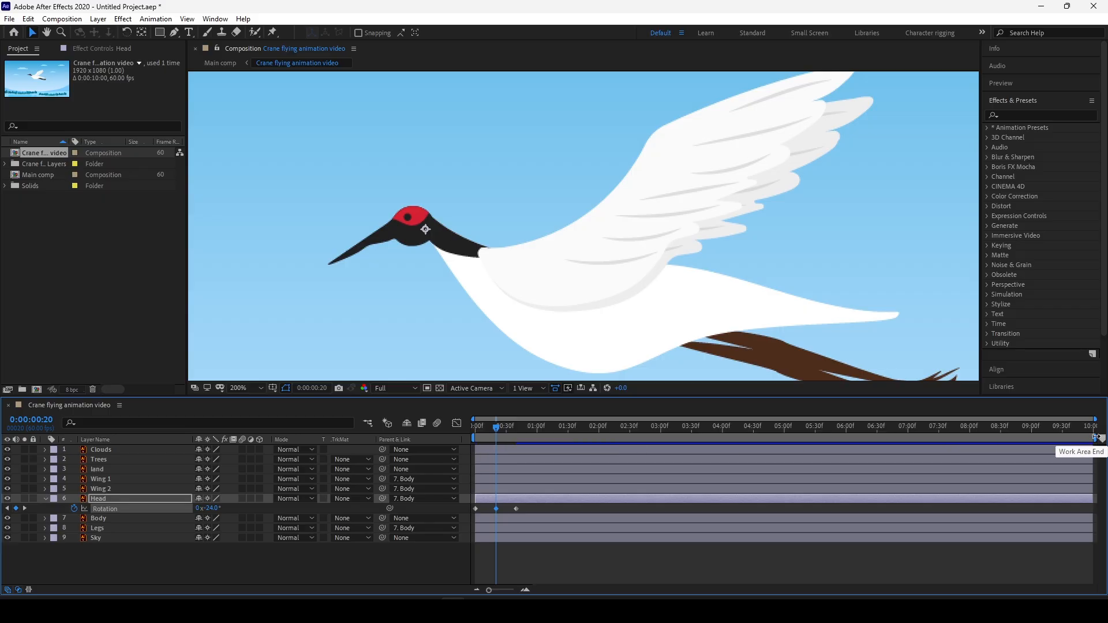
End the work area at the Head layer's last Rotation keyframe and preview the head movement
drag(1096, 437, 523, 471)
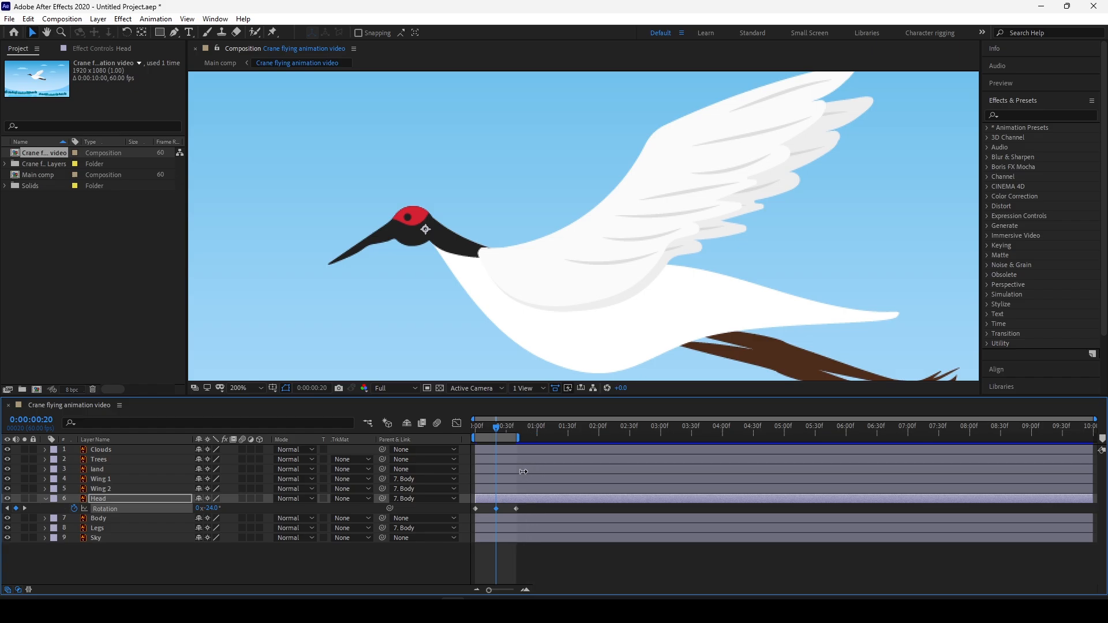
drag(490, 428, 465, 432)
key(space)
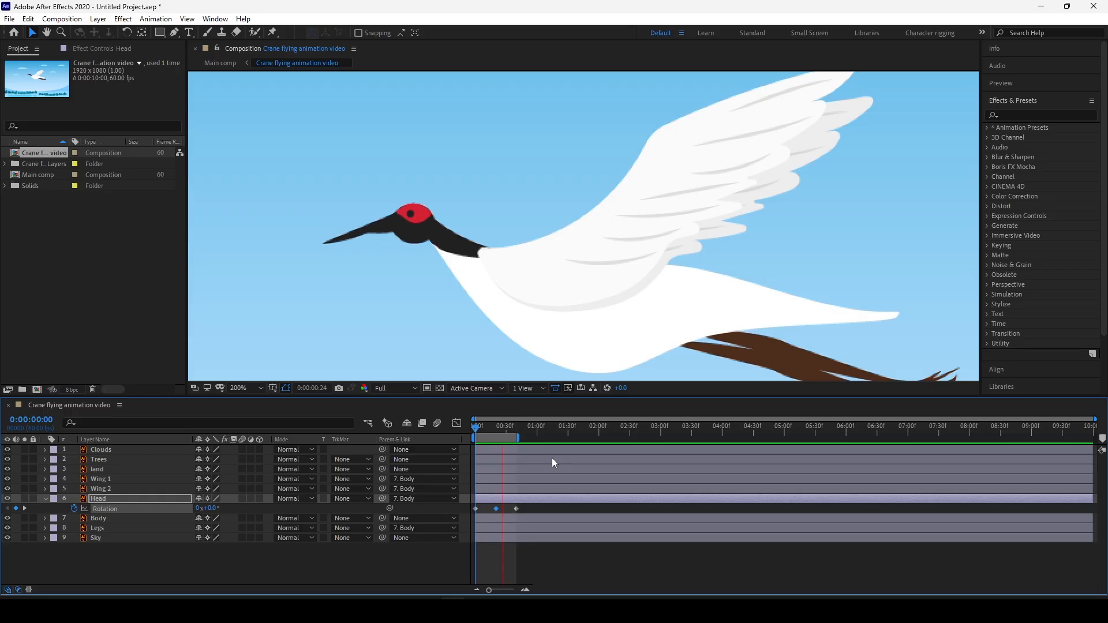
key(space)
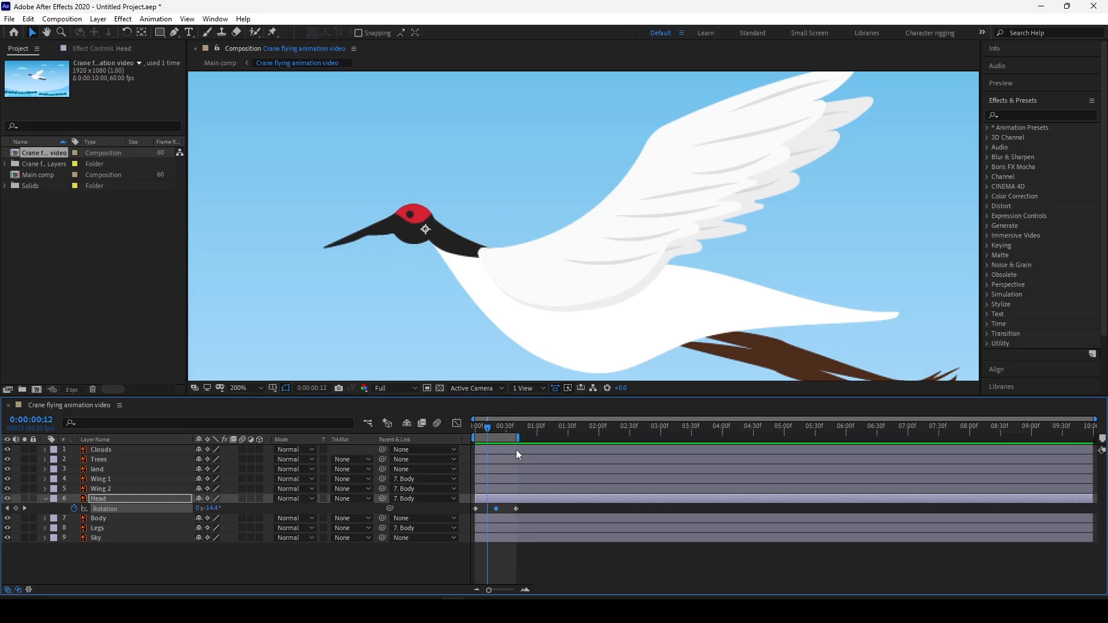
Add a loopOut() expression to the Head layer's Rotation so its keyframed movement repeats
drag(488, 436, 477, 433)
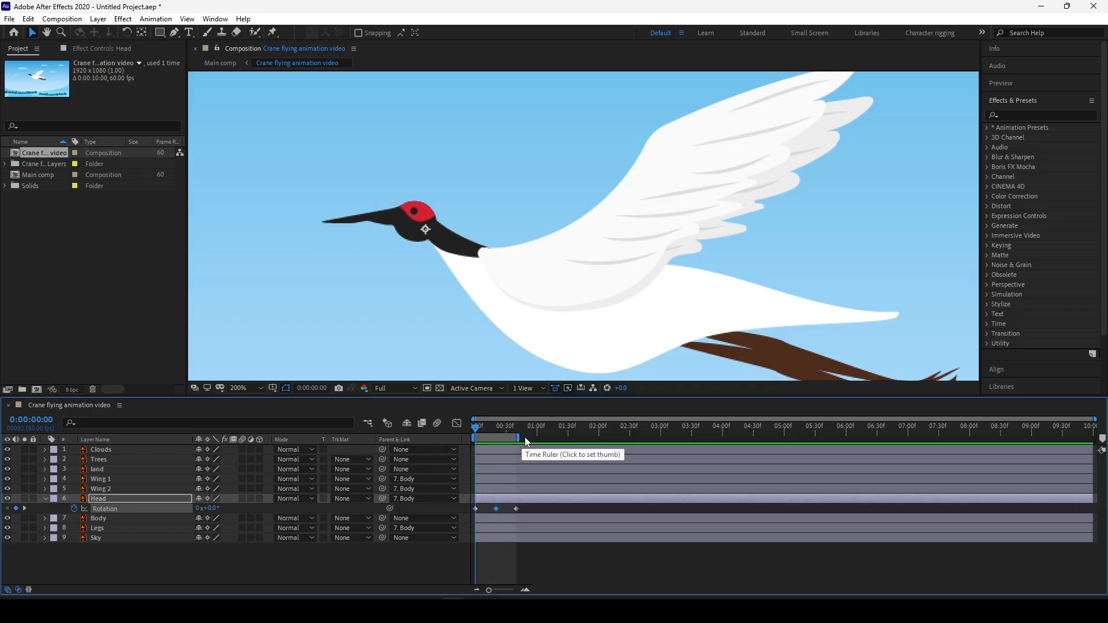
alt+click(73, 508)
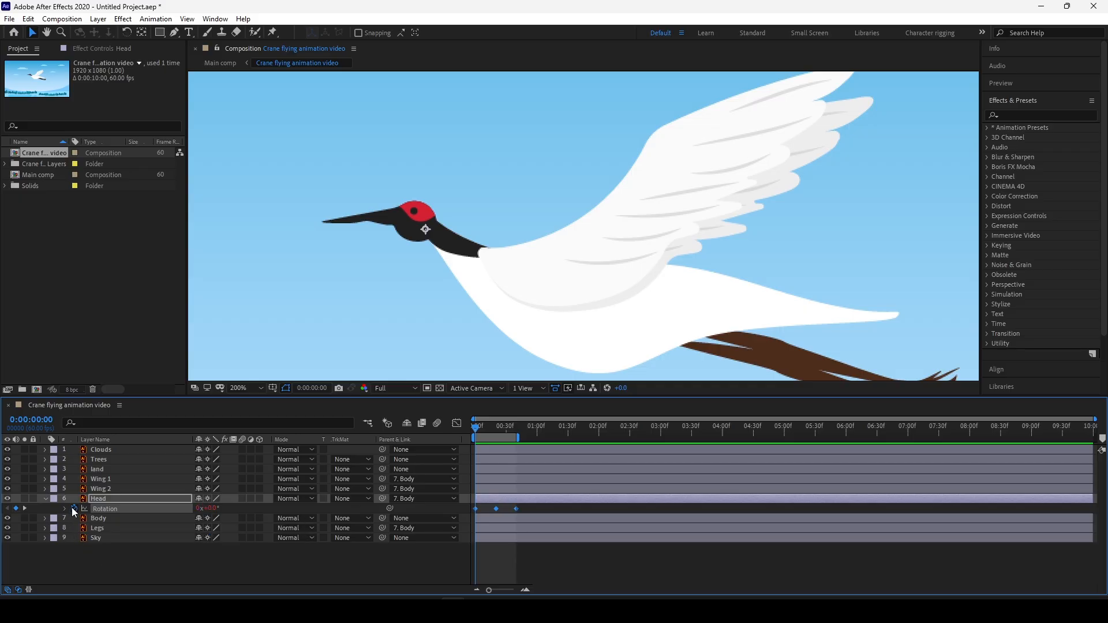
text(loo)
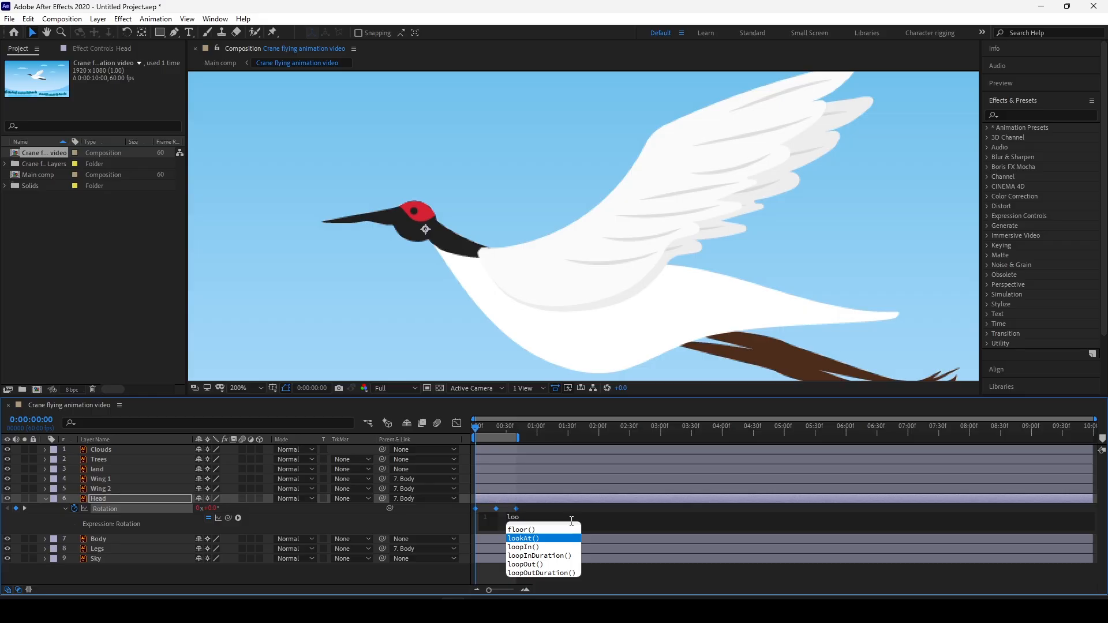
text(p)
key(Down)
key(Down)
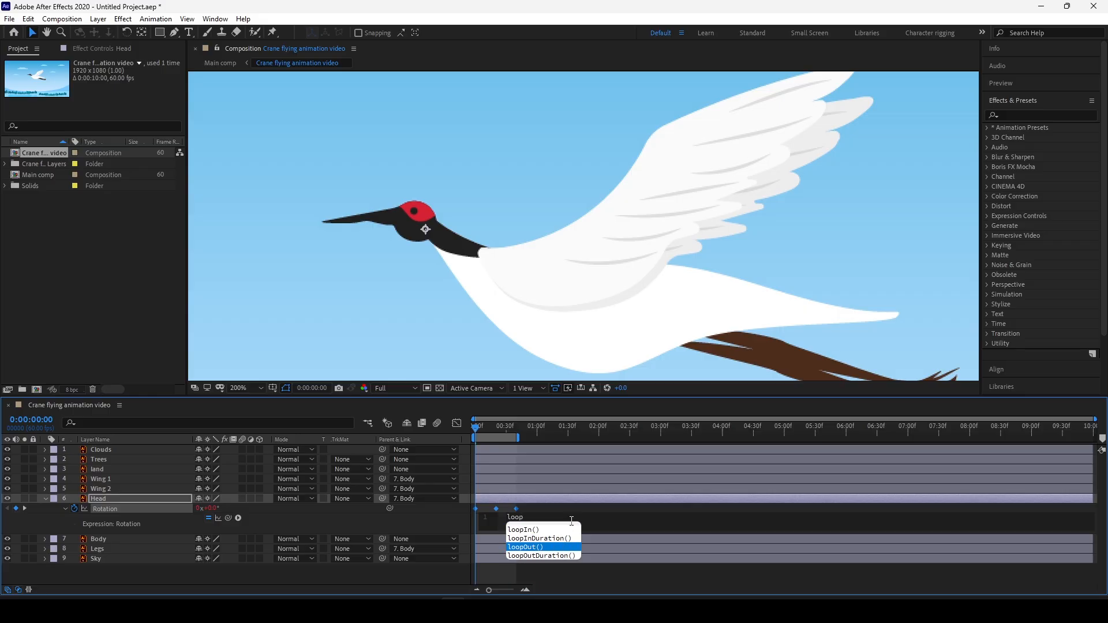
key(Return)
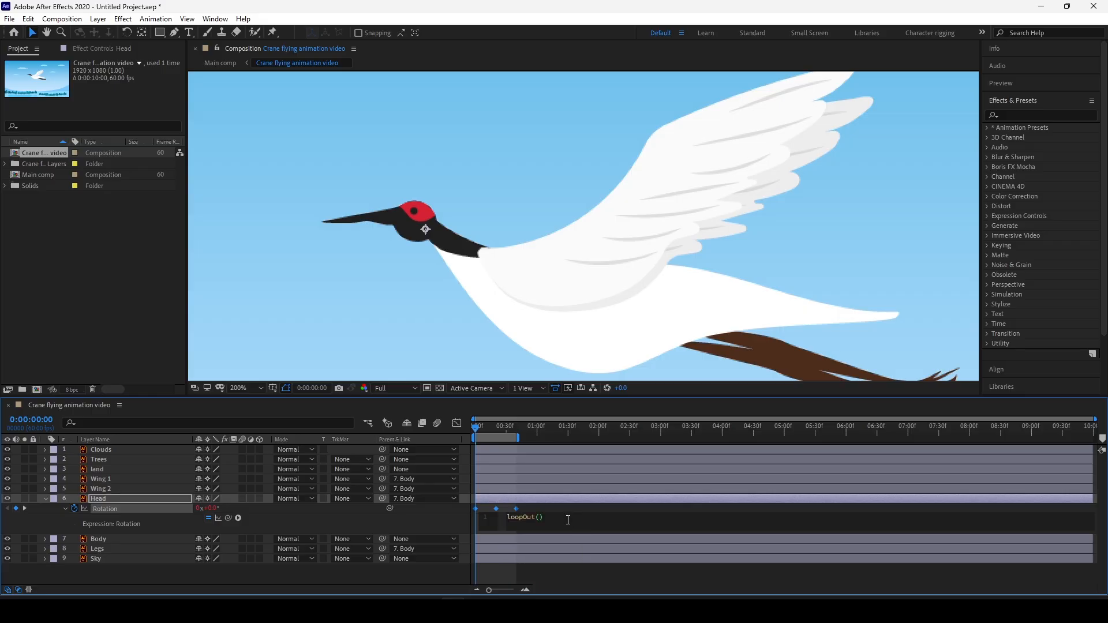
click(318, 578)
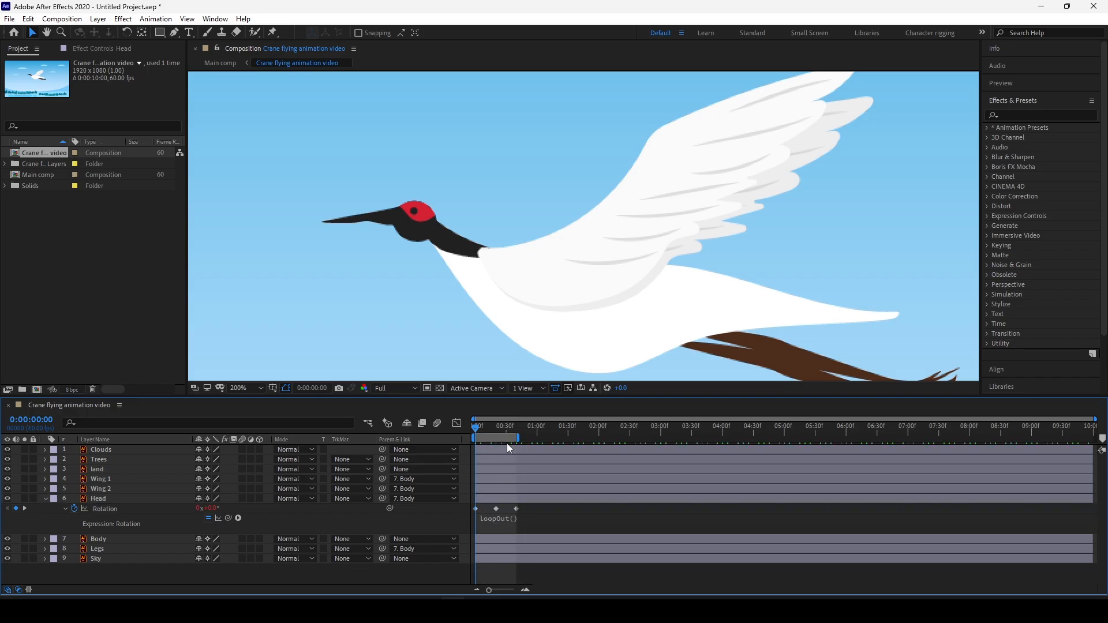
Extend the work area to the end of the composition and preview the looping head
drag(516, 441, 1102, 452)
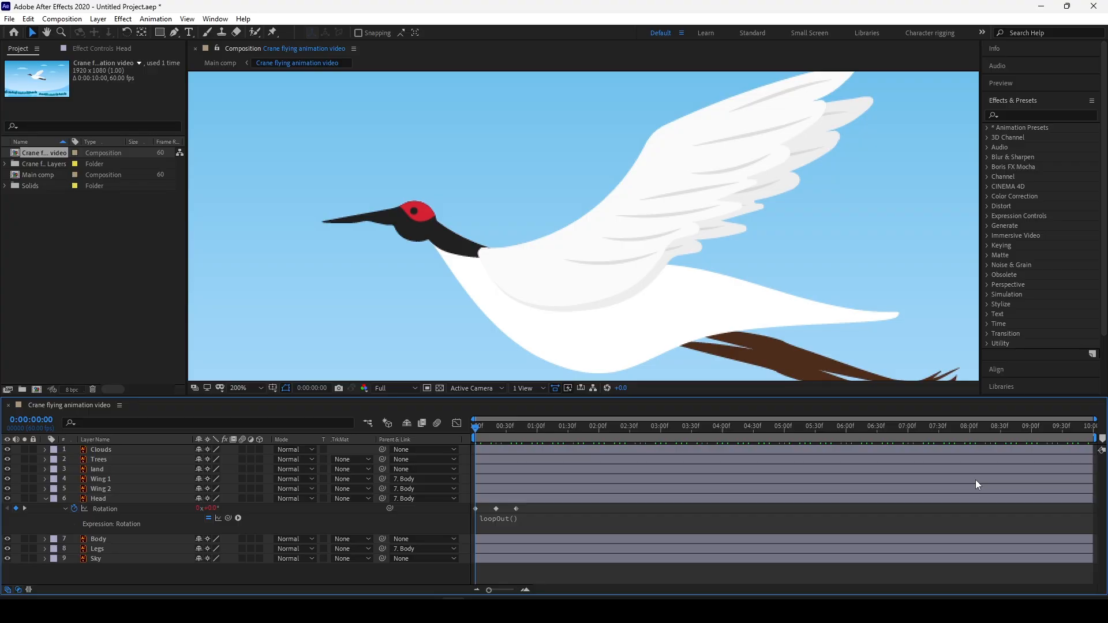
key(space)
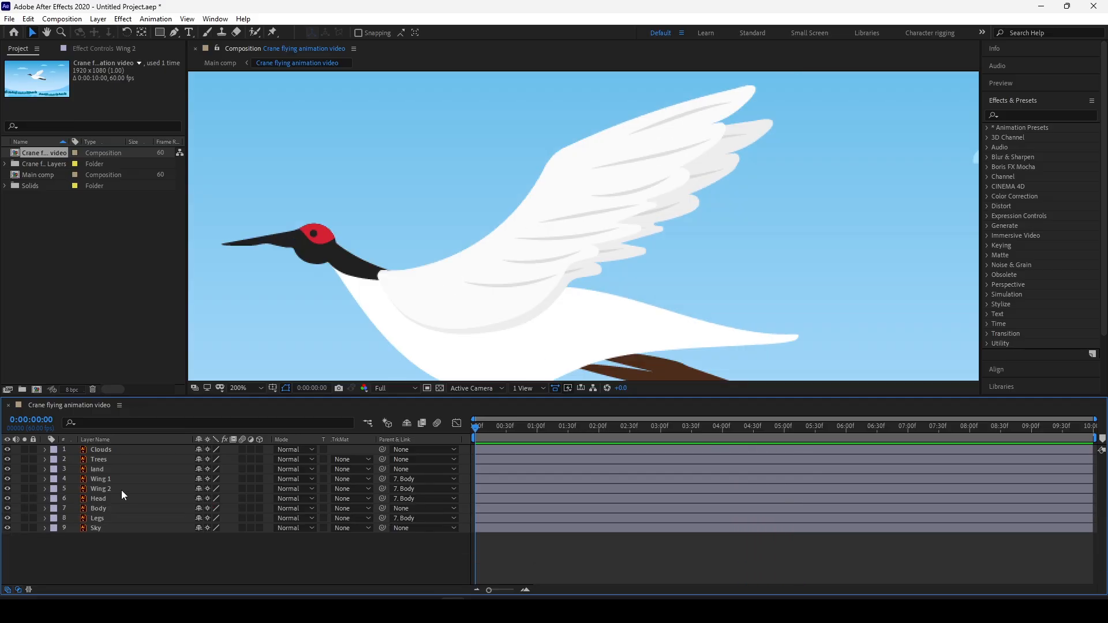
Set first Rotation keyframes on the Wing 1 and Wing 2 layers together at the start of the composition
click(122, 491)
ctrl+click(116, 478)
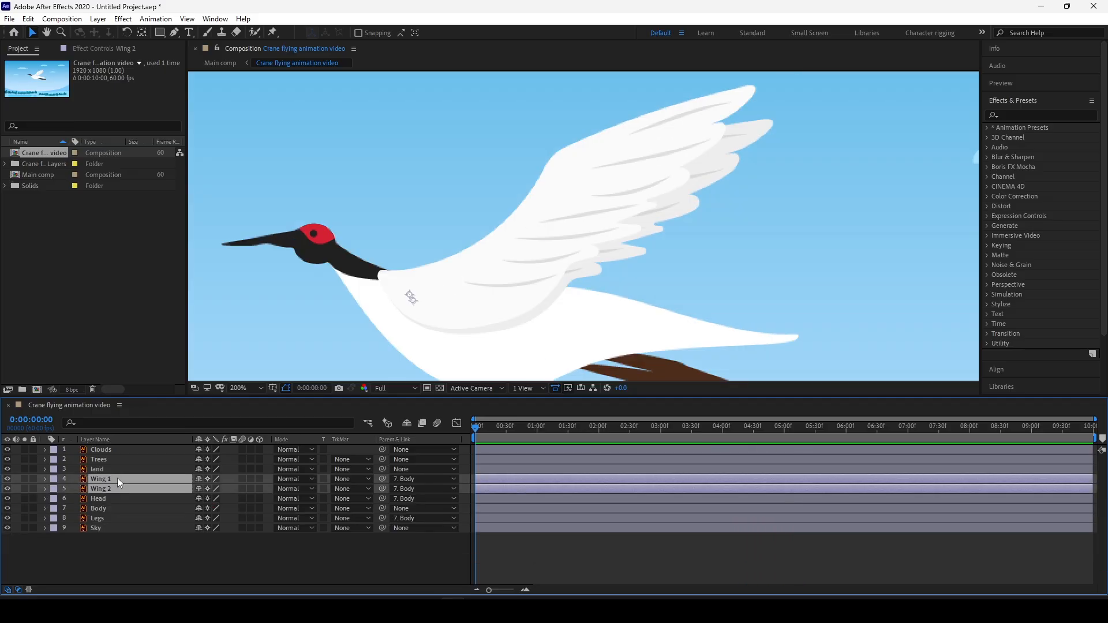
key(r)
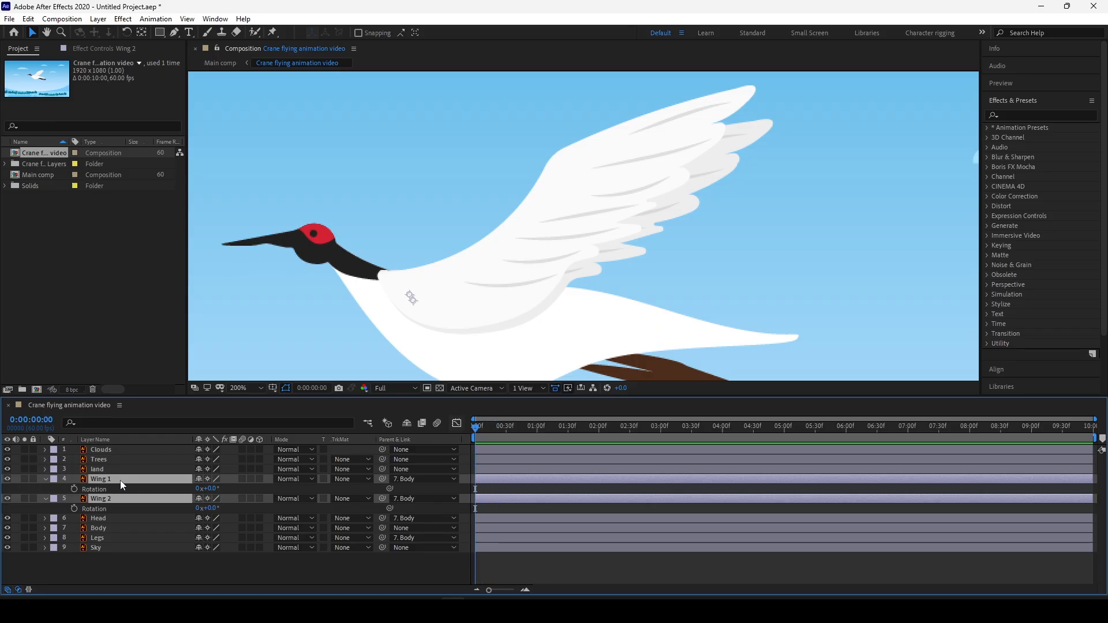
click(75, 487)
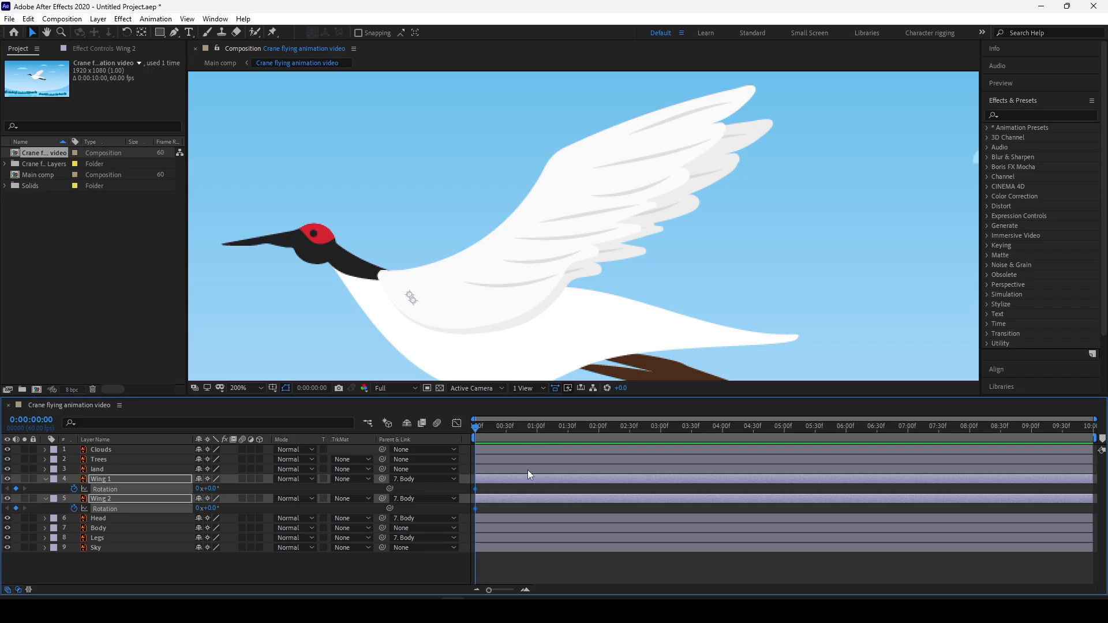
Add Rotation keyframes at 0° to Wing 1 and Wing 2 on frames 20 and 40
key(space)
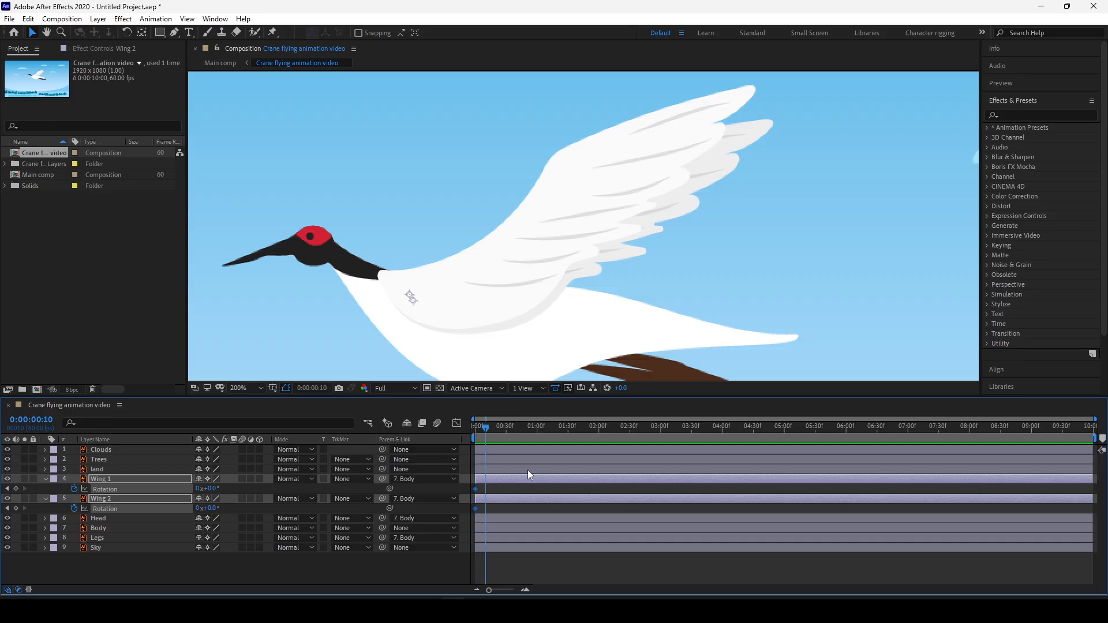
key(shift+Page_Down)
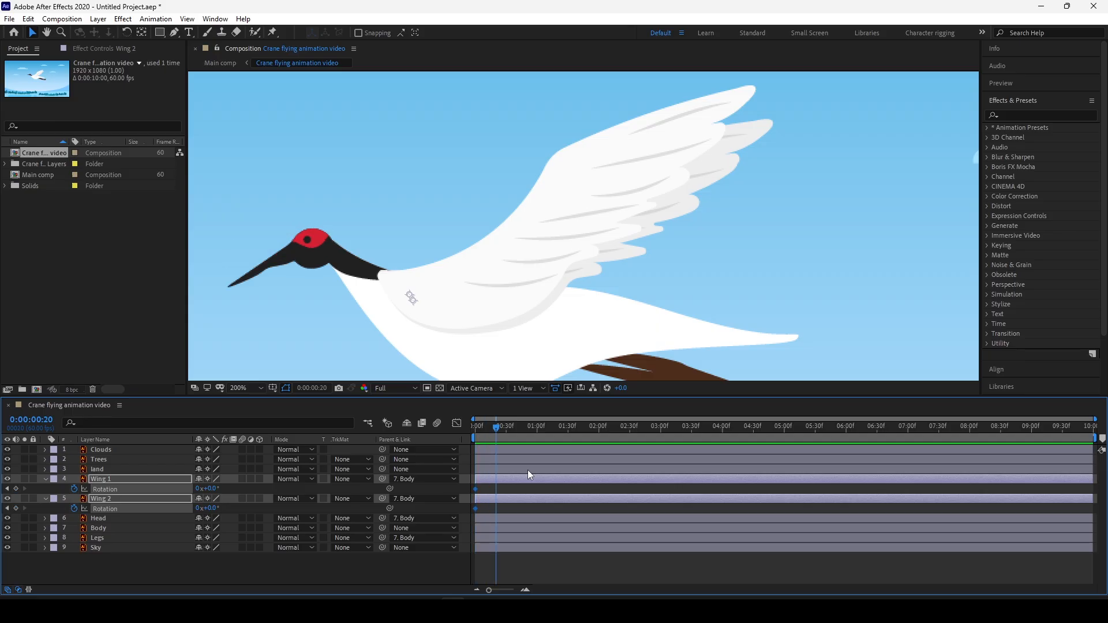
click(16, 490)
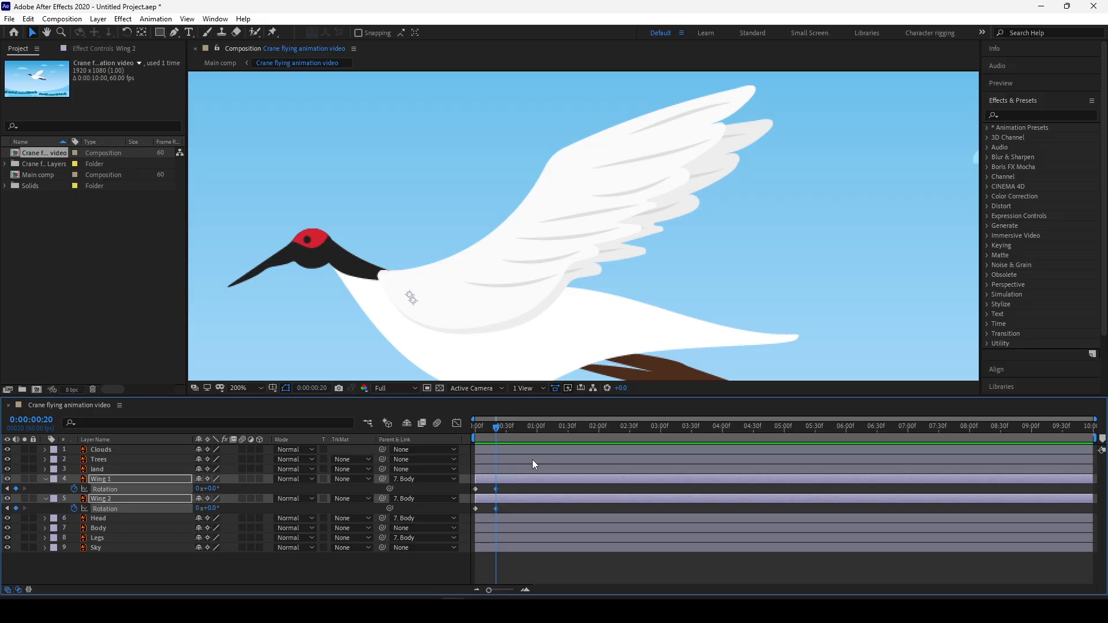
key(shift+Page_Down)
key(shift+Page_Down)
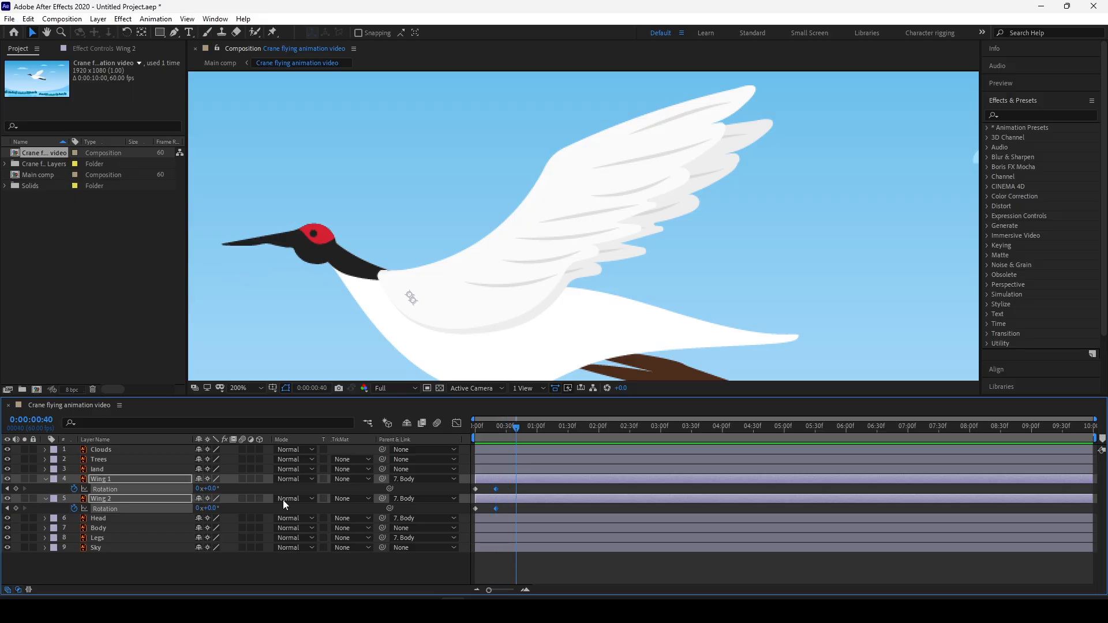
click(16, 489)
Set the Rotation of both wings to -36° on frame 20 and preview the flap from the start
drag(515, 427, 503, 428)
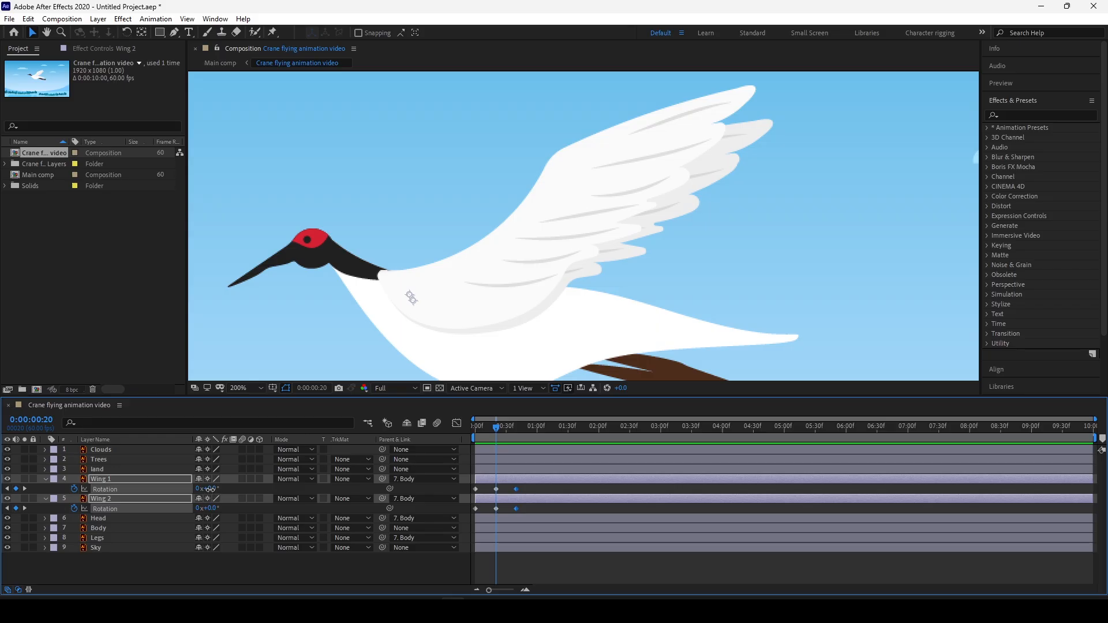
drag(208, 491, 189, 490)
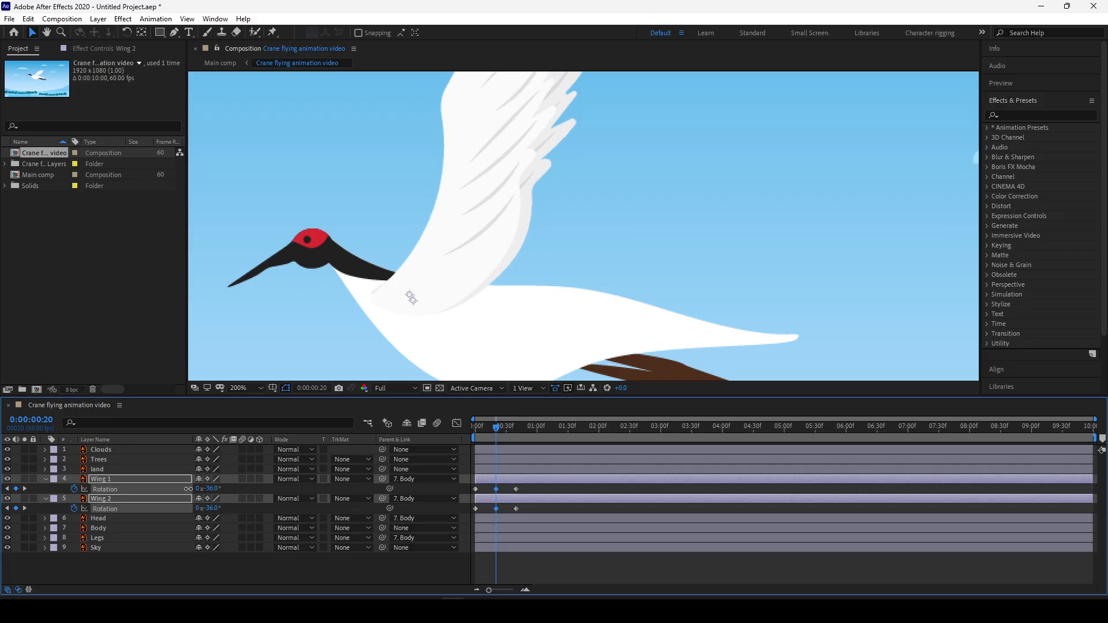
key(h)
mouse_move(496, 235)
mouse_down()
mouse_move(470, 317)
mouse_move(508, 234)
mouse_up()
key(v)
drag(498, 427, 473, 428)
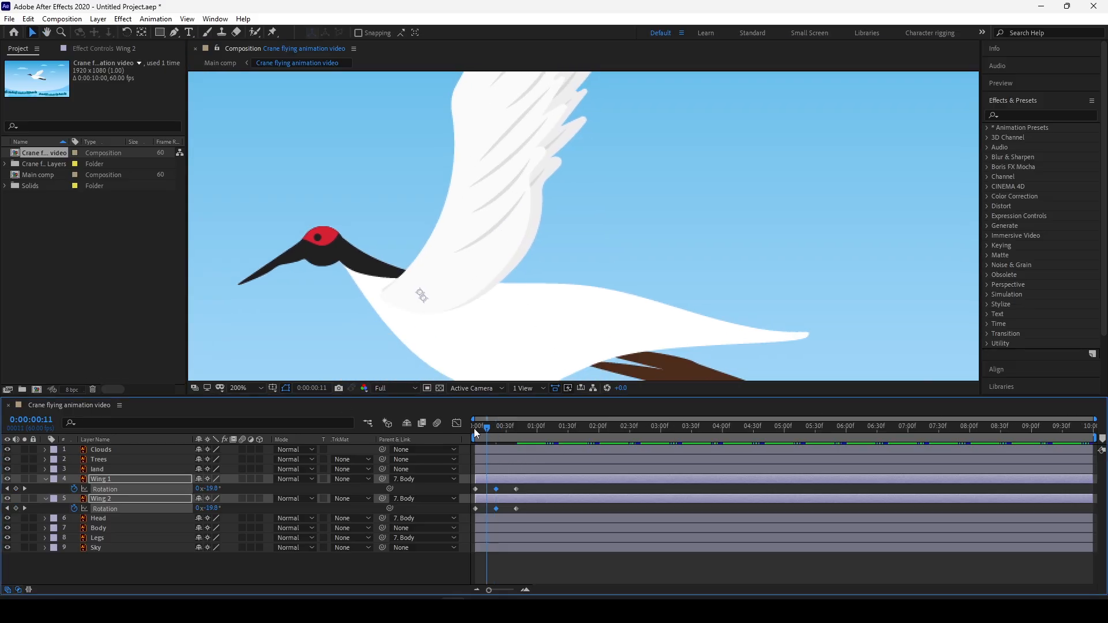
key(space)
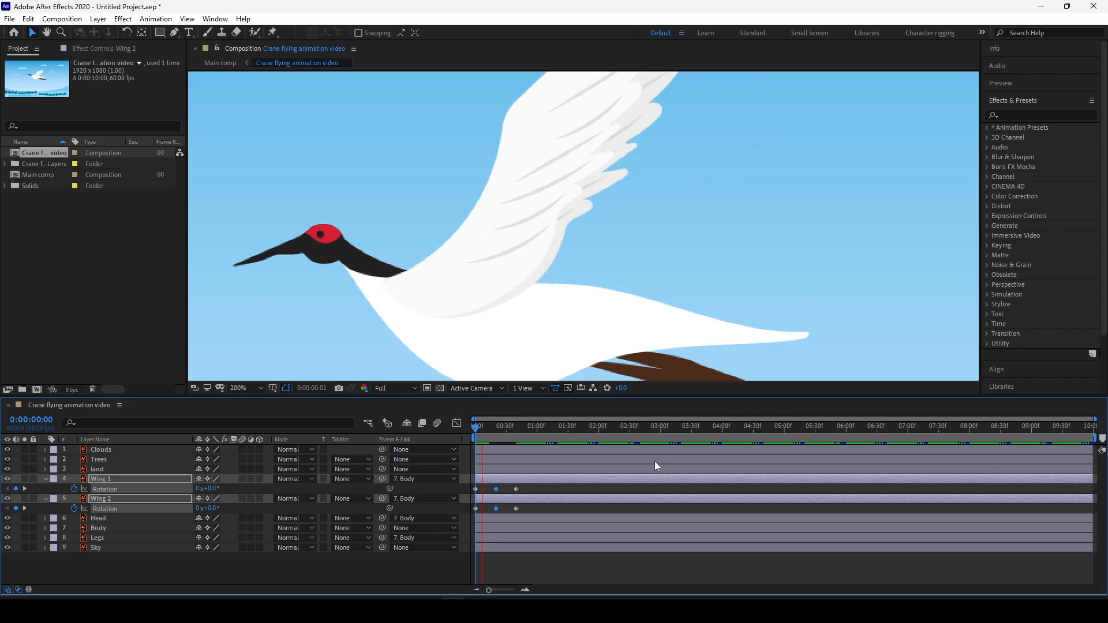
key(space)
Deselect both wings and add a loopOut() expression to the Wing 1 layer's Rotation
mouse_move(507, 429)
mouse_down()
mouse_move(479, 435)
mouse_move(520, 427)
mouse_move(454, 429)
mouse_move(516, 429)
mouse_up()
click(136, 580)
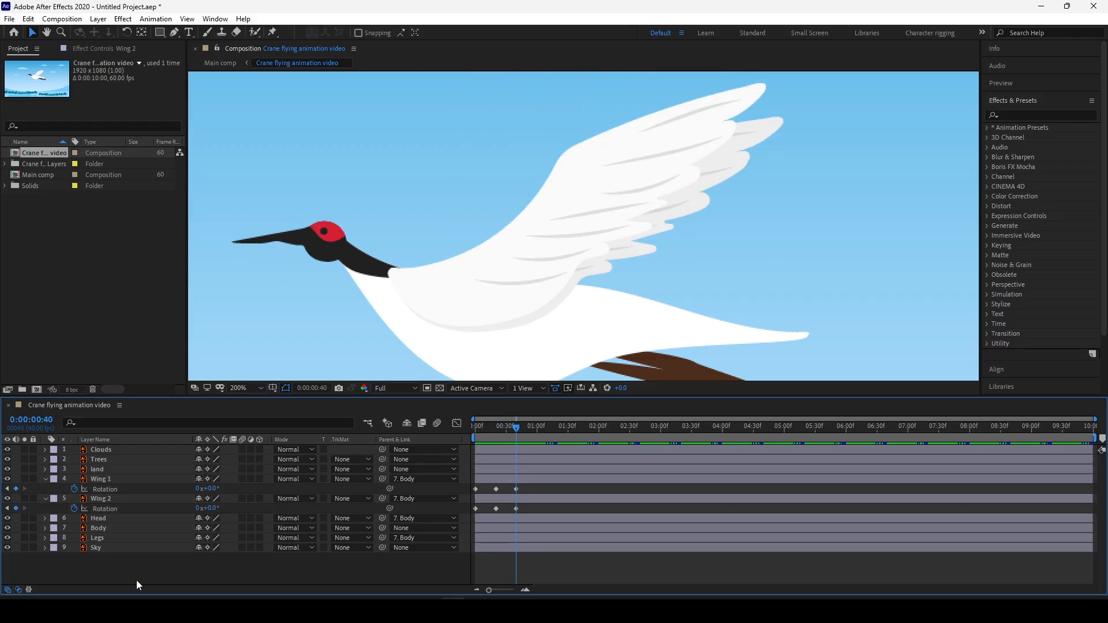
alt+click(73, 489)
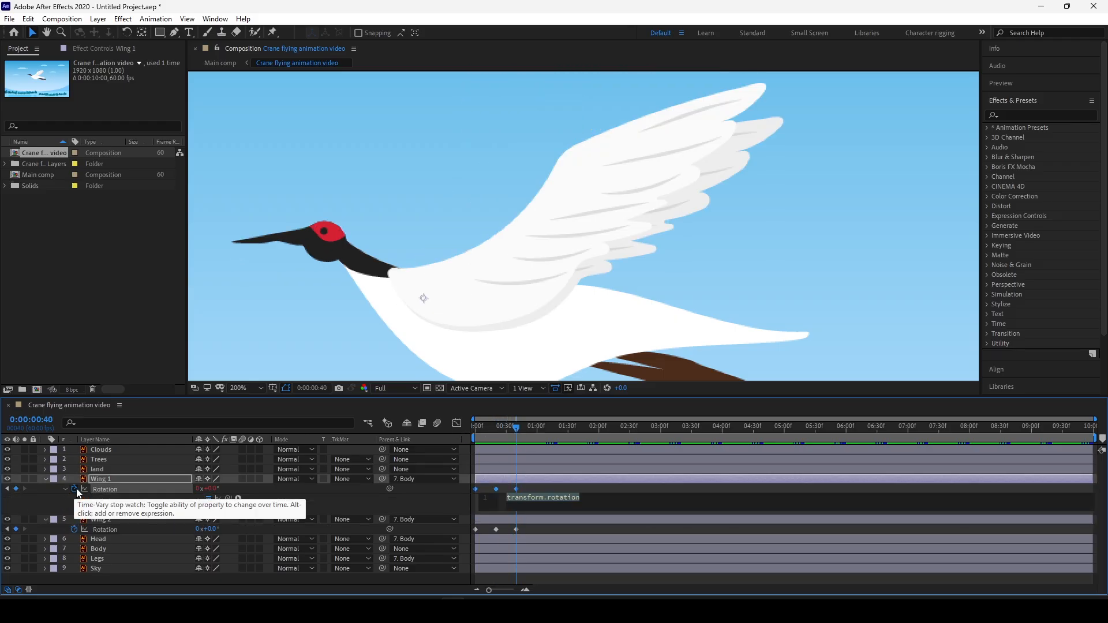
text(loop()
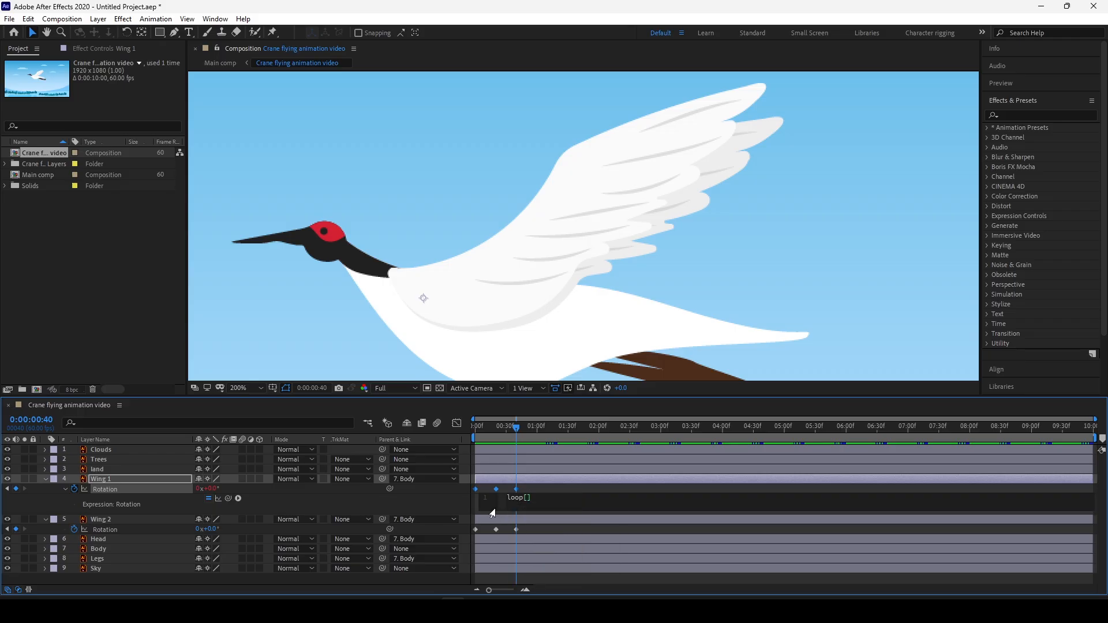
key(BackSpace)
key(BackSpace)
key(BackSpace)
key(BackSpace)
key(BackSpace)
text(loop)
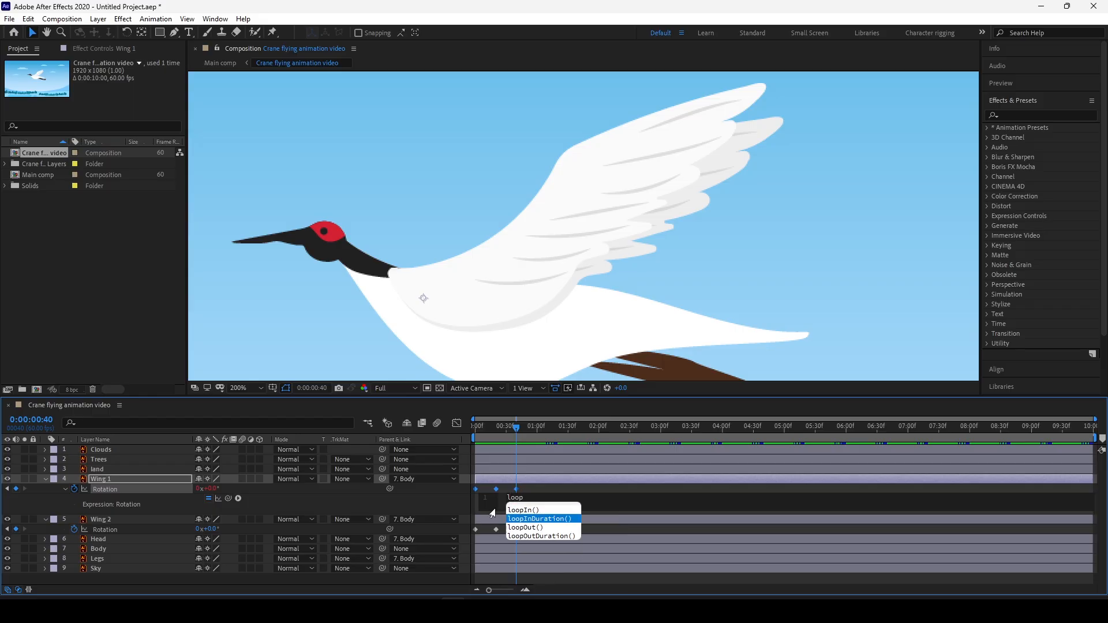
key(Return)
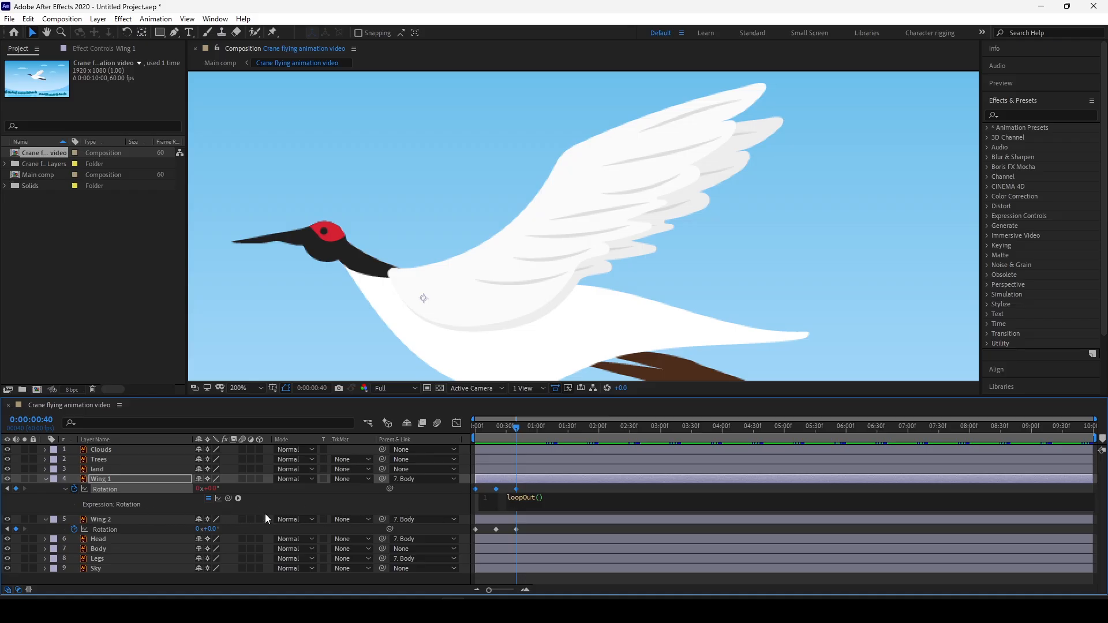
Add a loopOut() expression to the Wing 2 layer's Rotation
click(93, 519)
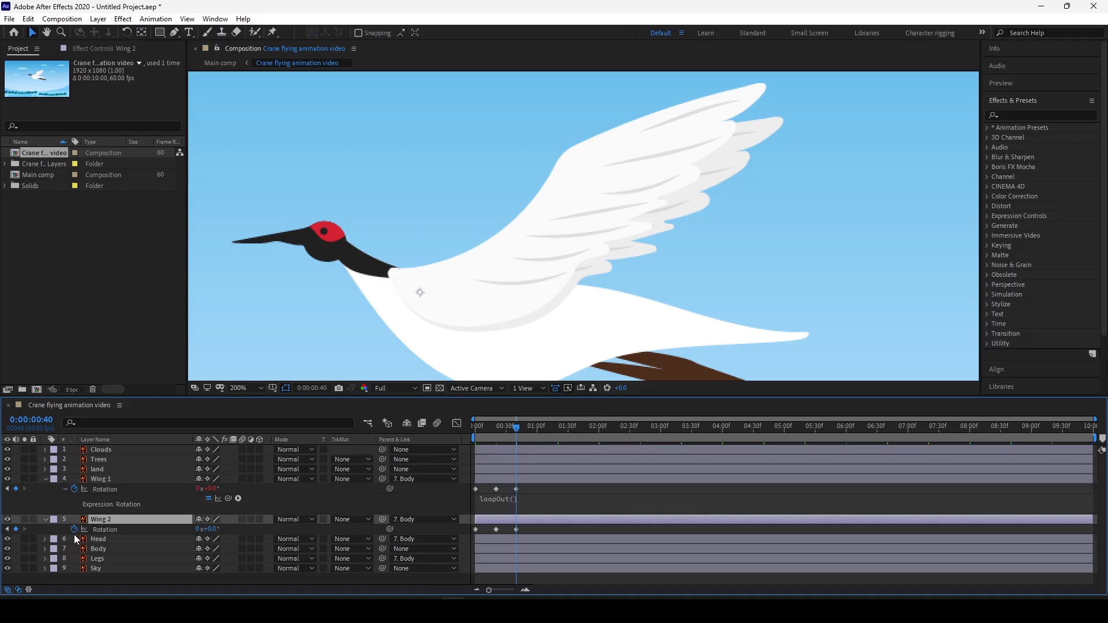
alt+click(73, 530)
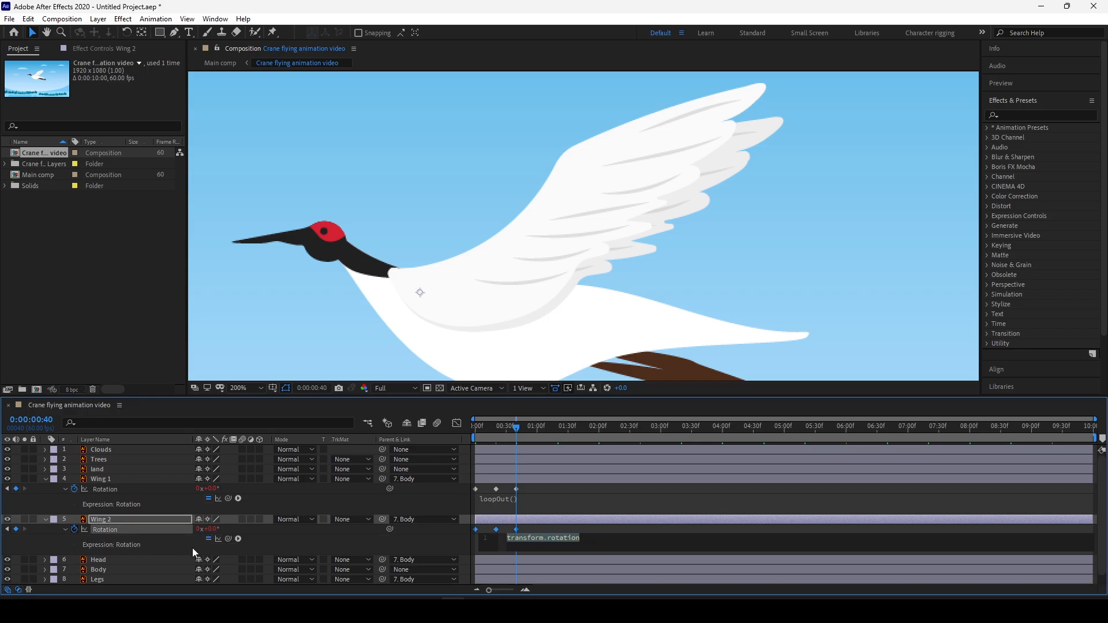
text(lop)
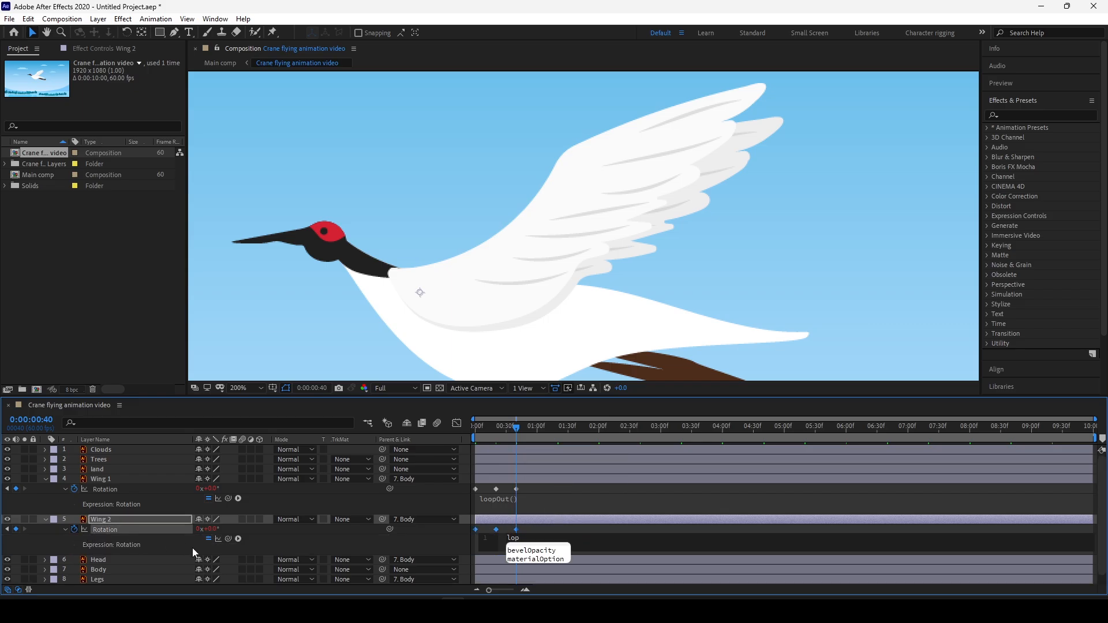
key(BackSpace)
text(op)
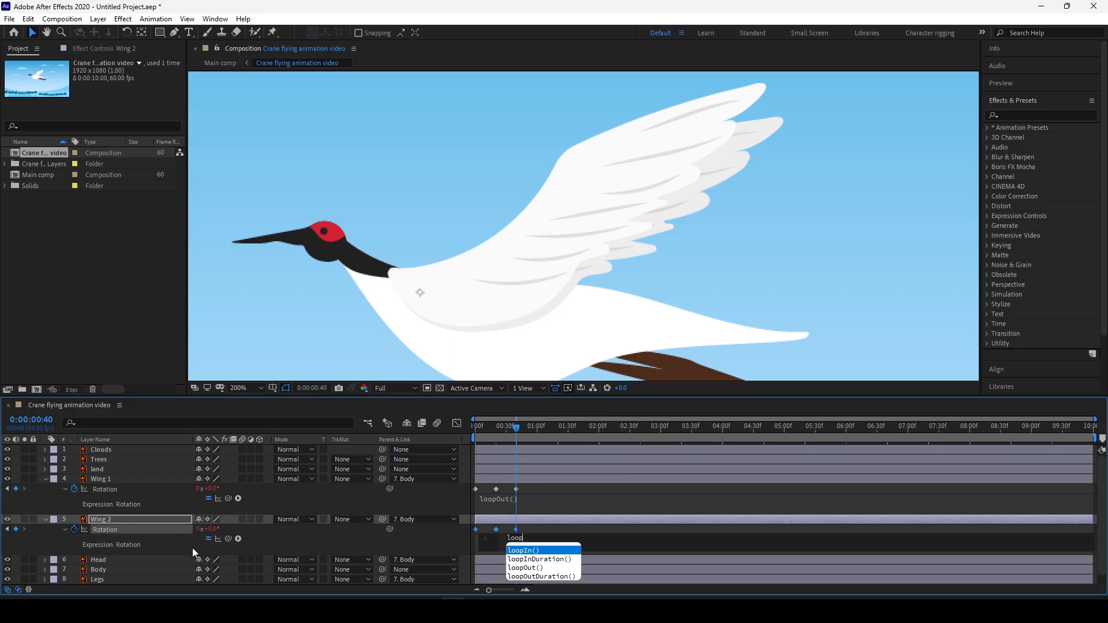
key(Down)
key(Down)
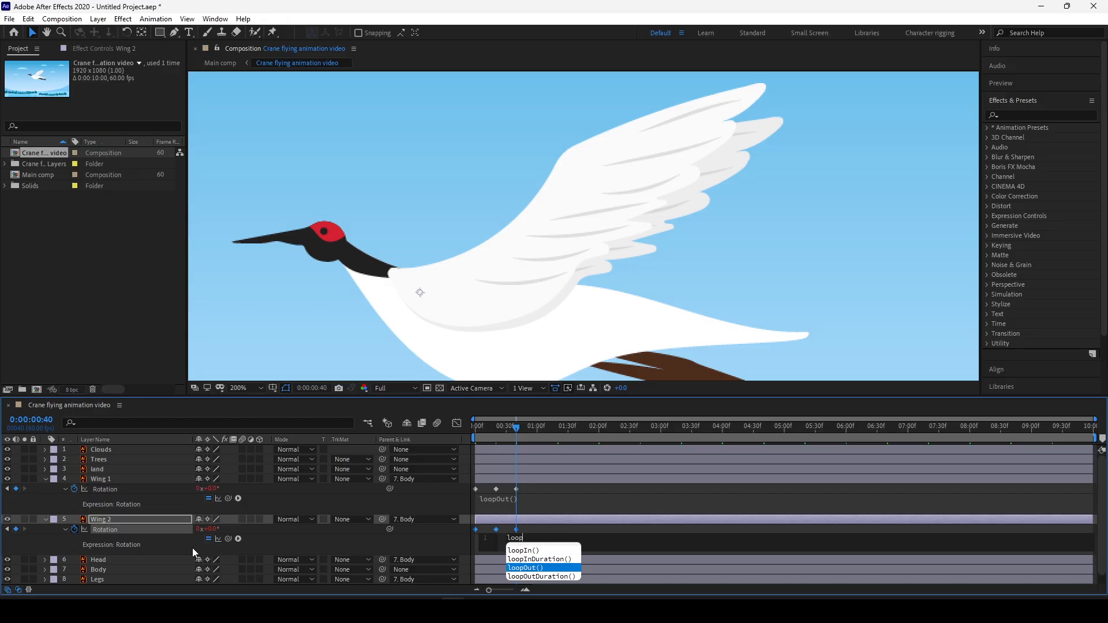
key(Return)
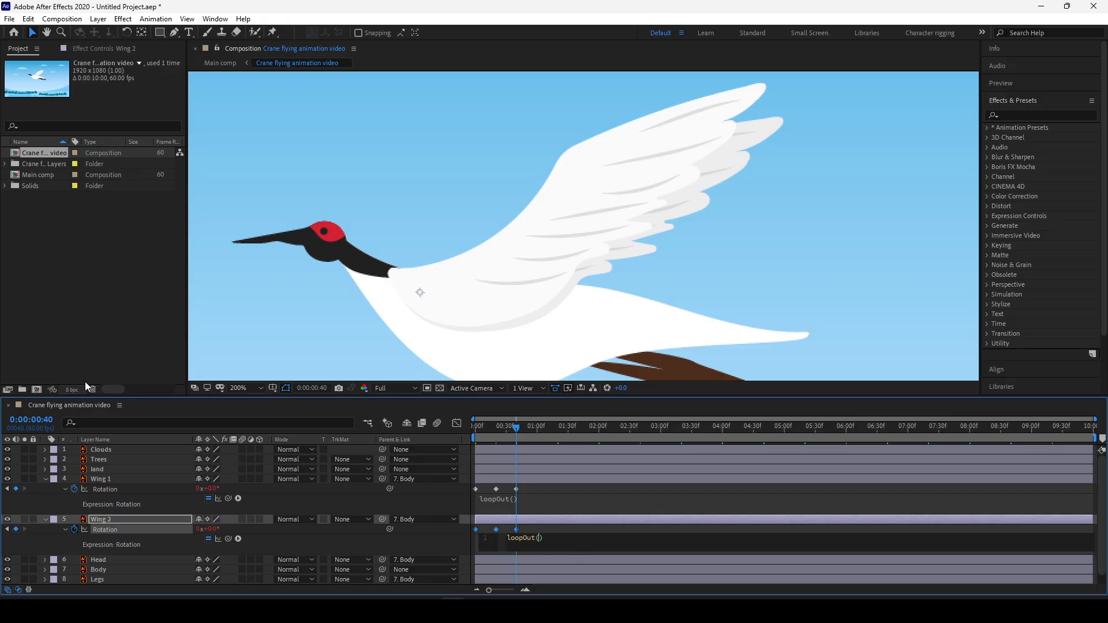
click(116, 332)
Preview the looping wings from the start of the composition, and show the whole crane at 100% magnification
key(space)
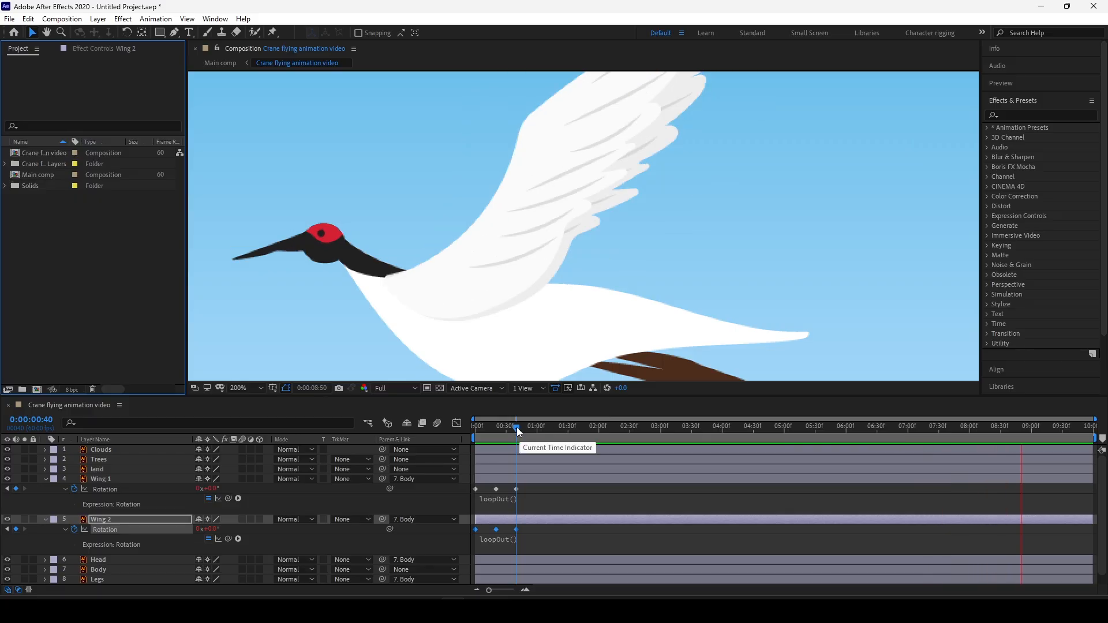
drag(517, 427, 435, 438)
key(space)
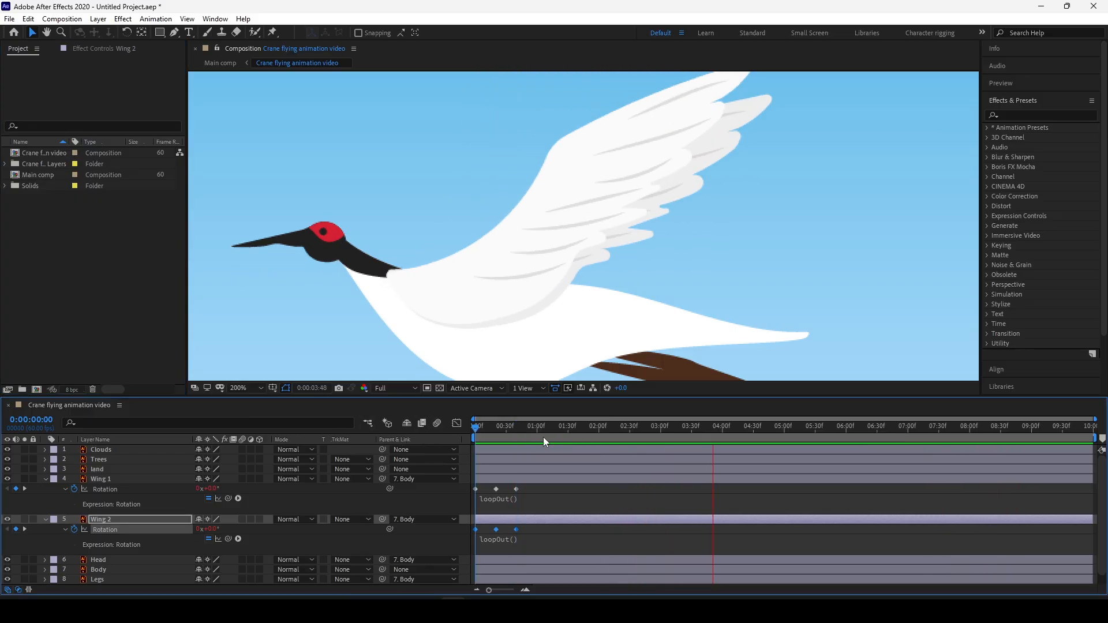
click(240, 389)
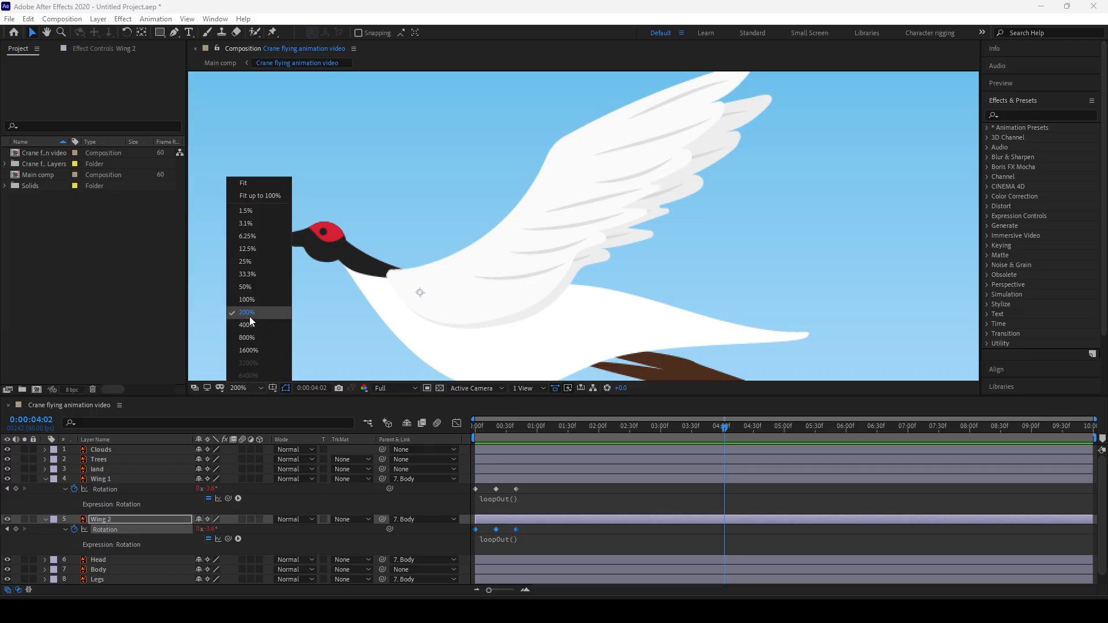
click(245, 299)
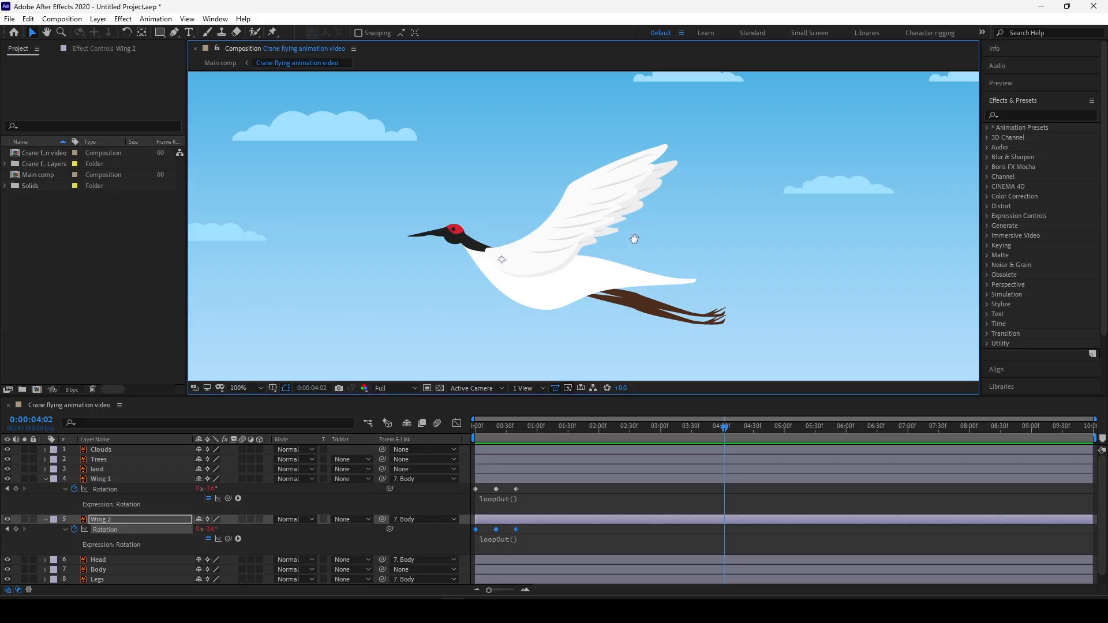
drag(633, 239, 595, 210)
key(v)
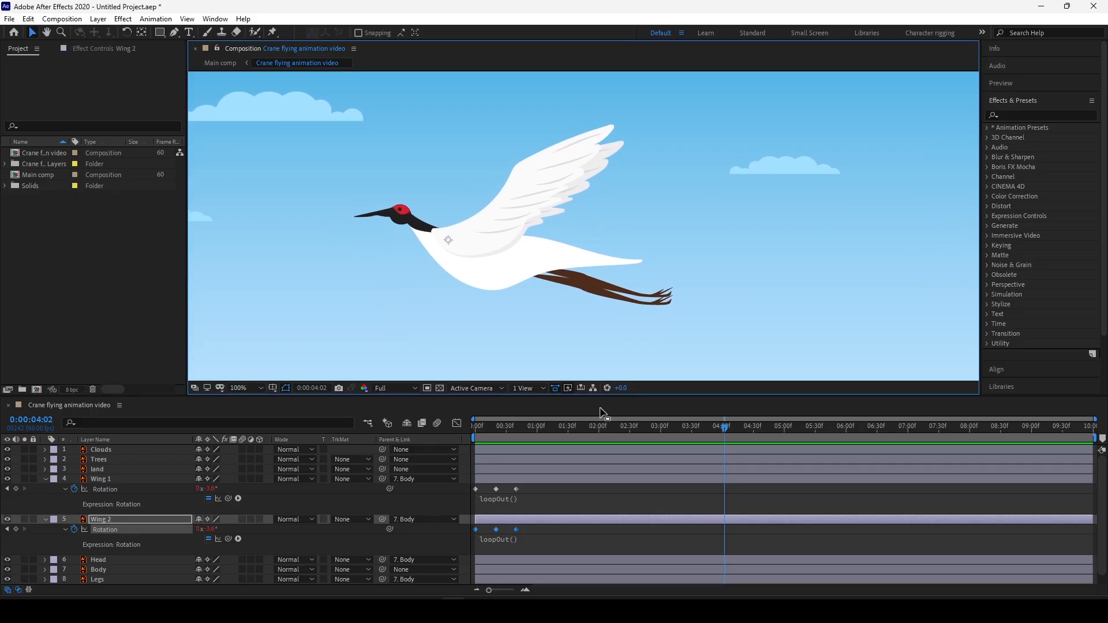
Return to the start of the composition and show the Body layer's Rotation and Position properties
drag(590, 424, 475, 430)
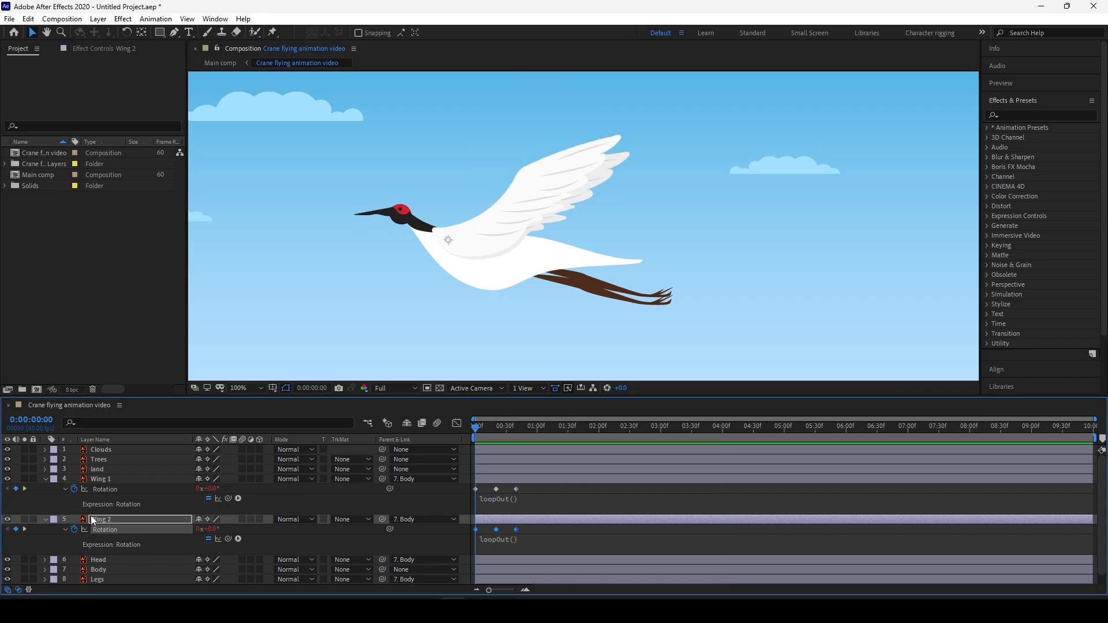
scroll(164, 580, down, 1)
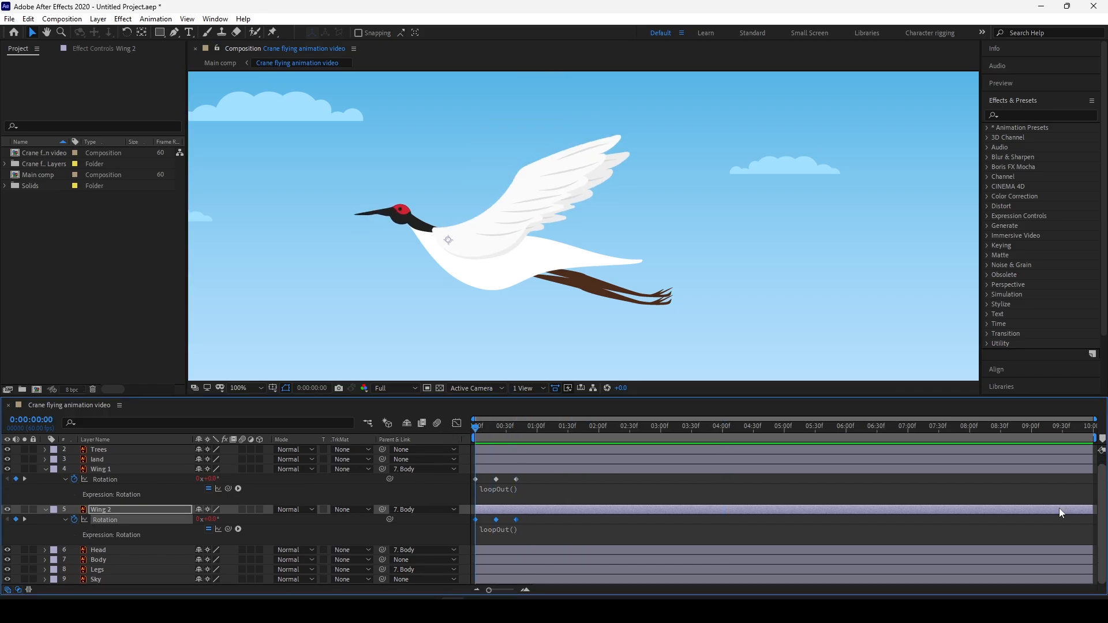
click(111, 560)
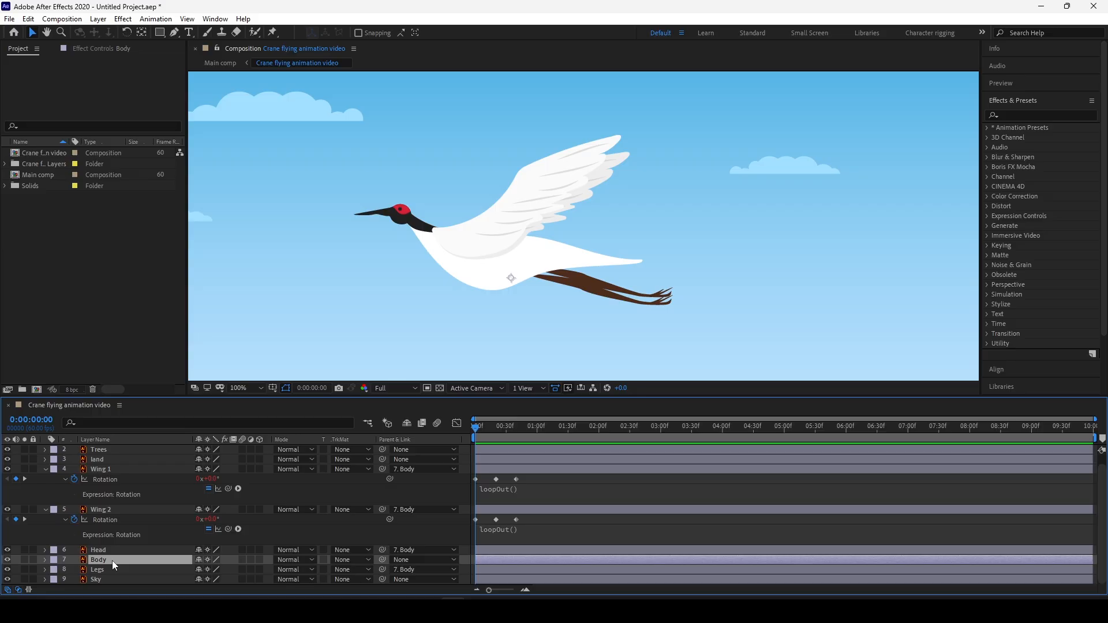
key(r)
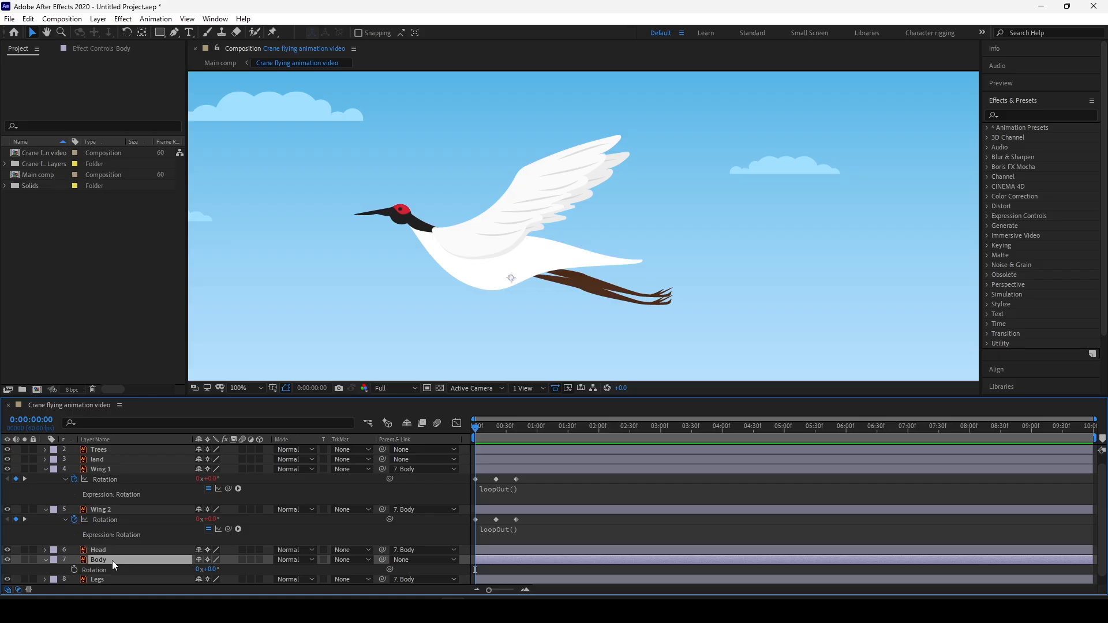
key(shift+p)
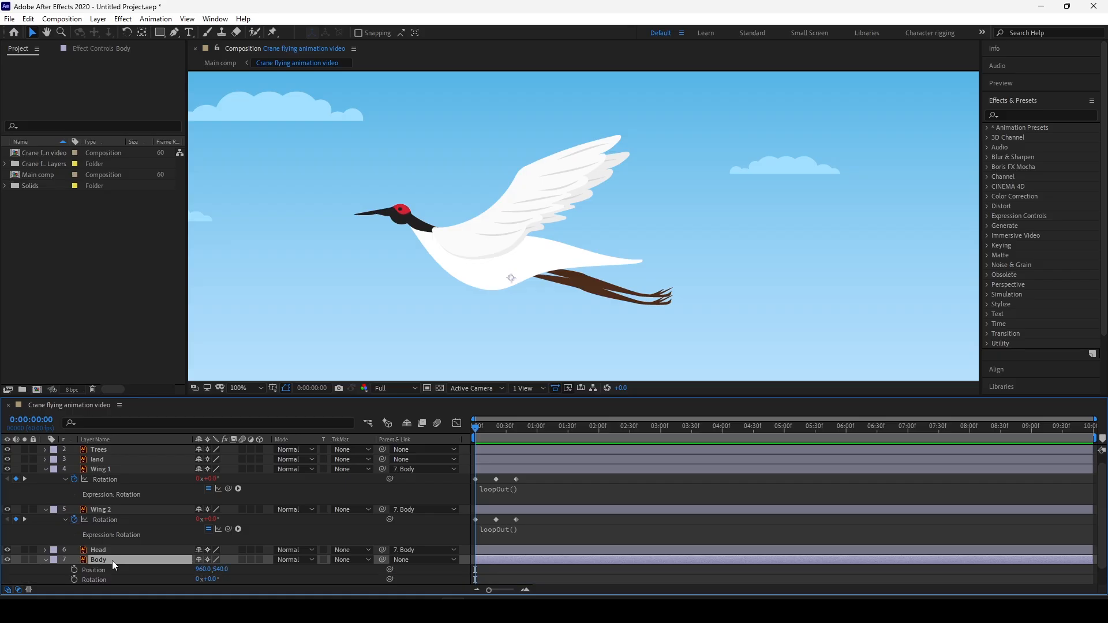
scroll(1105, 545, down, 2)
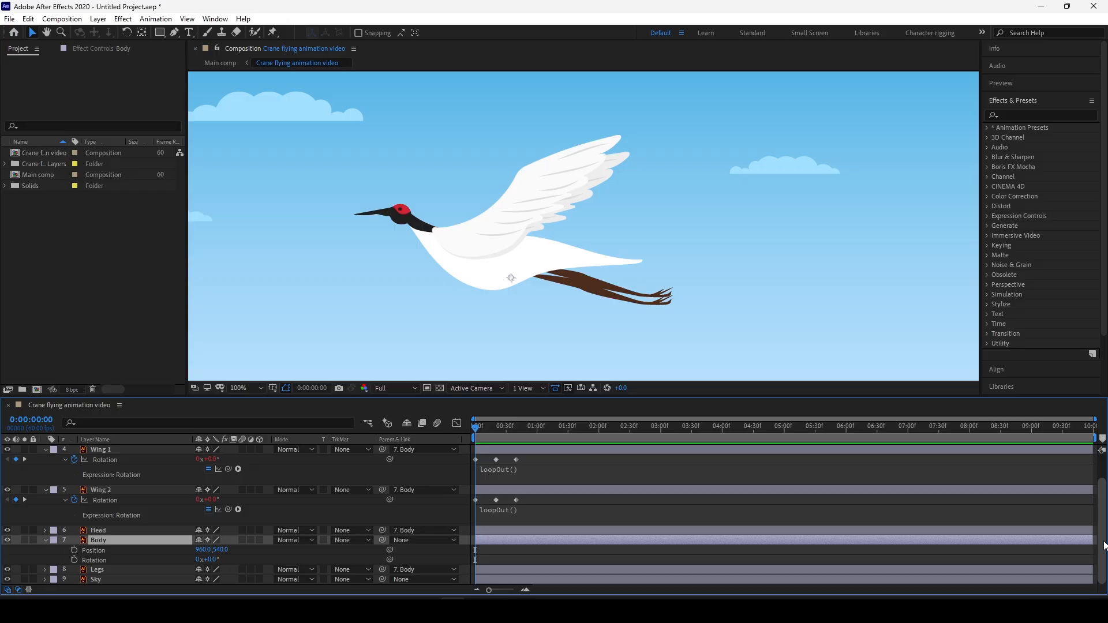
Add Position and Rotation keyframes to the Body layer at frame 0
click(74, 550)
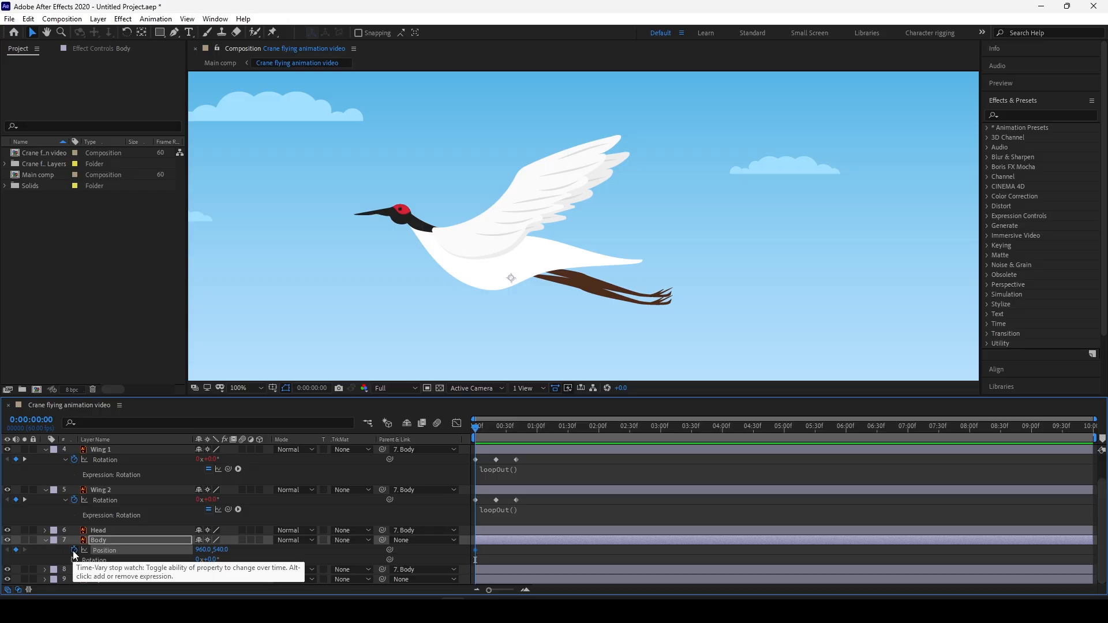
key(ctrl+z)
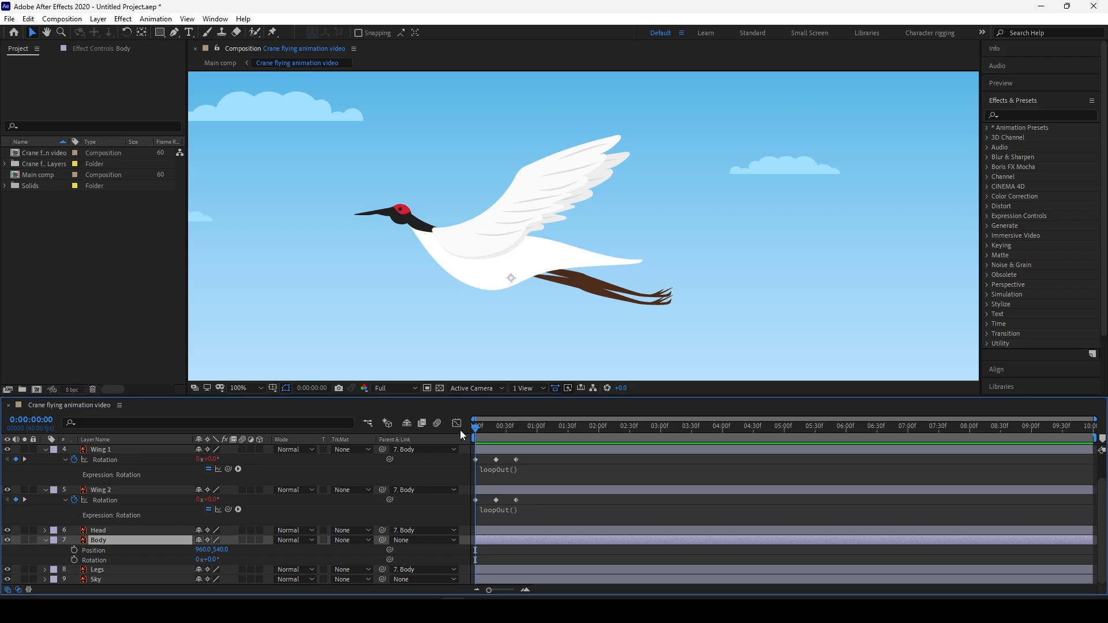
drag(484, 428, 471, 431)
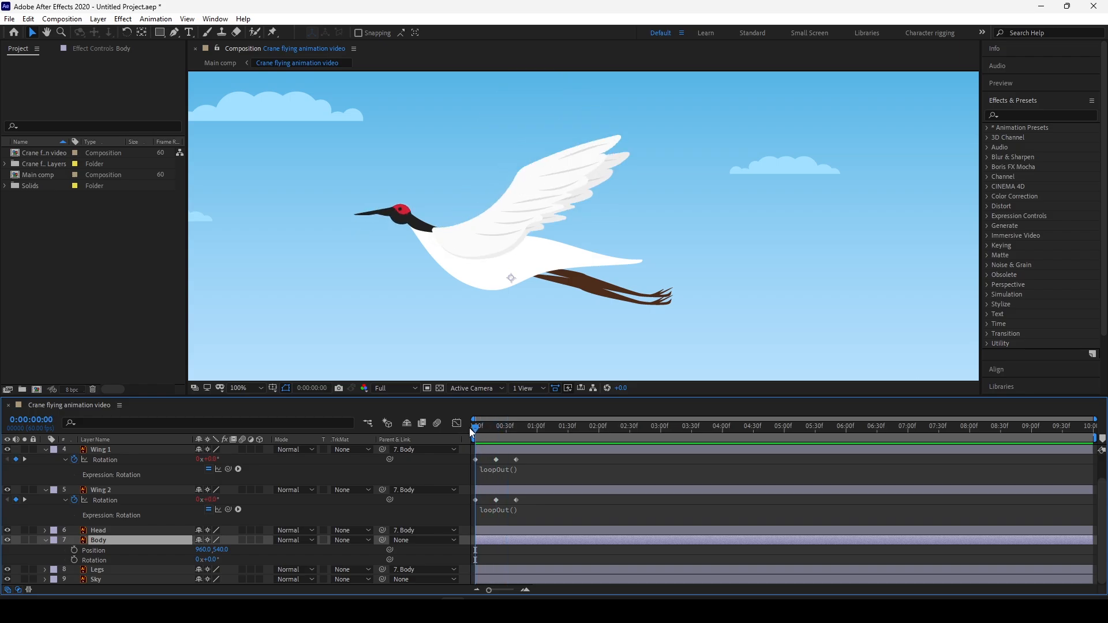
click(74, 550)
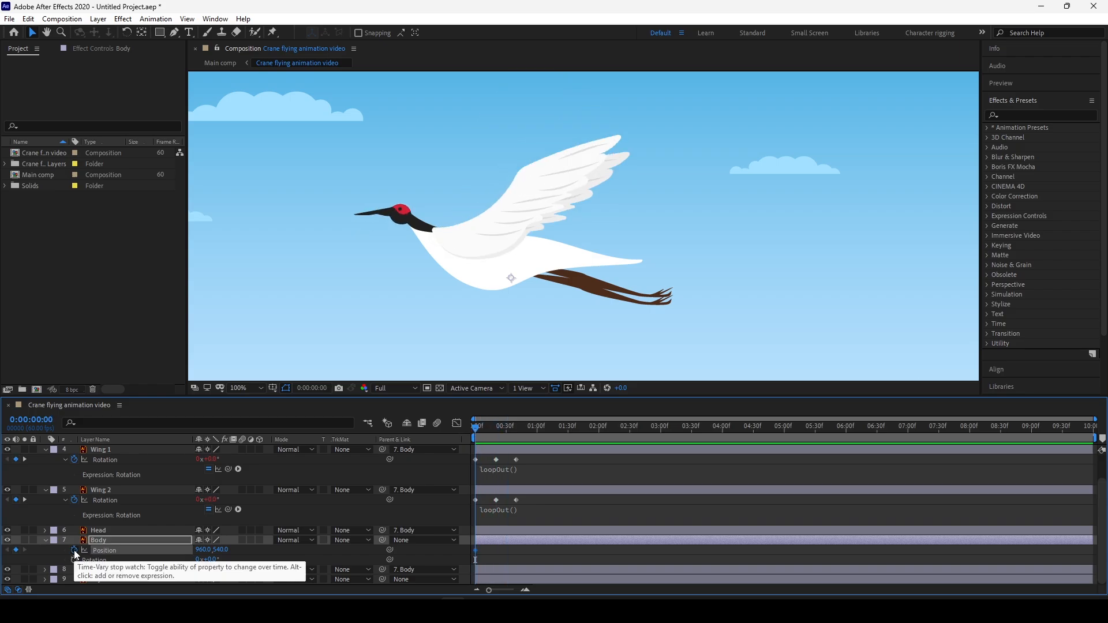
click(73, 560)
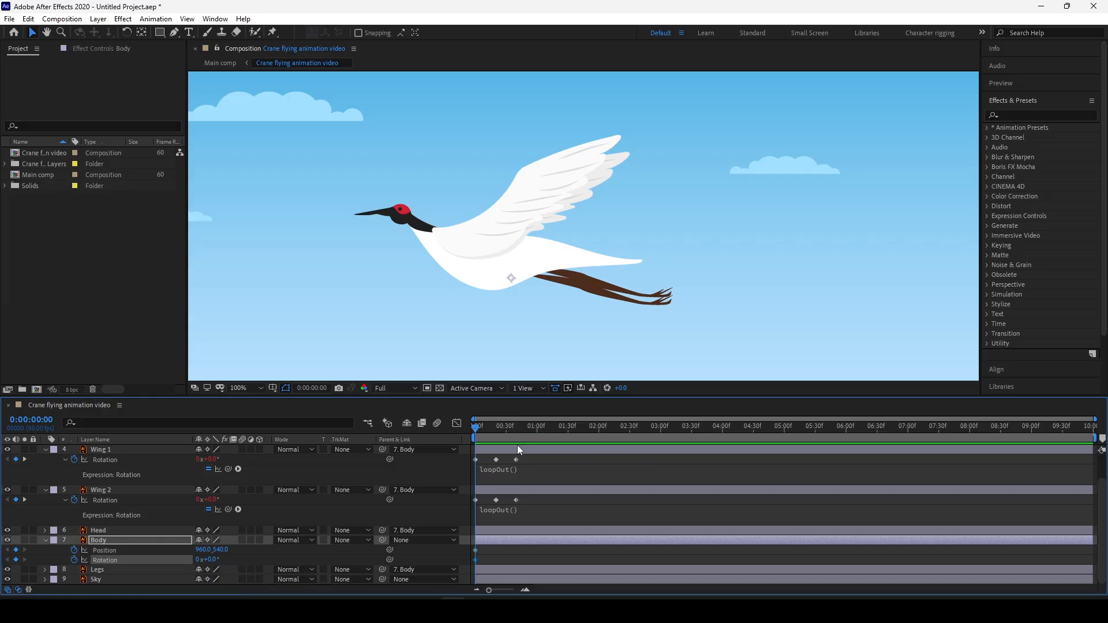
Add Position and Rotation keyframes with unchanged values to the Body layer at frames 20 and 40
key(shift+Page_Down)
key(shift+Page_Down)
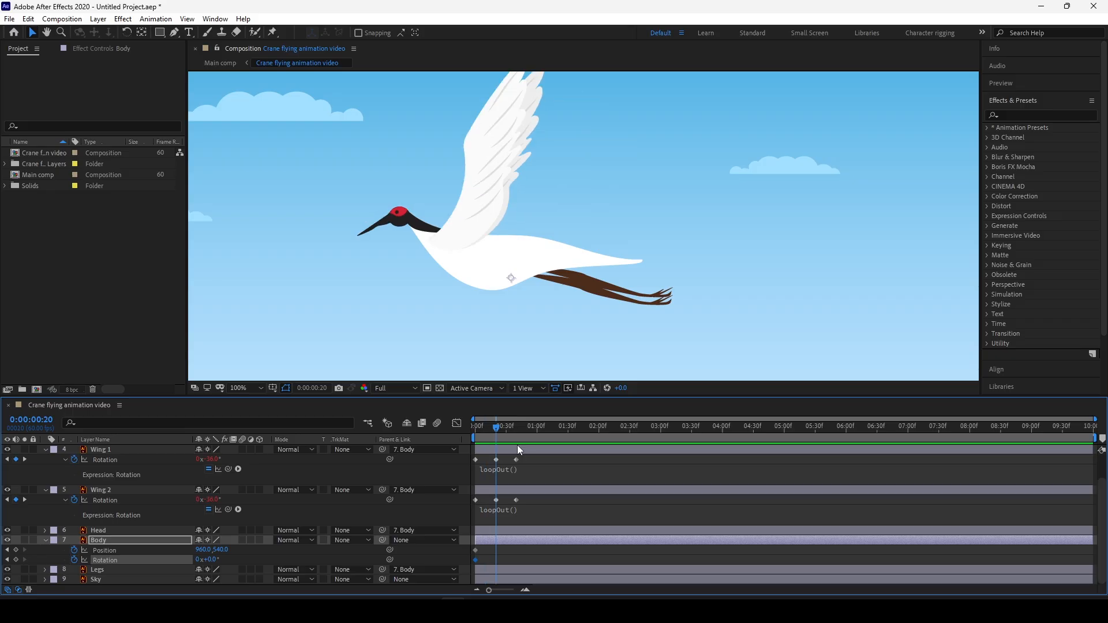
click(17, 550)
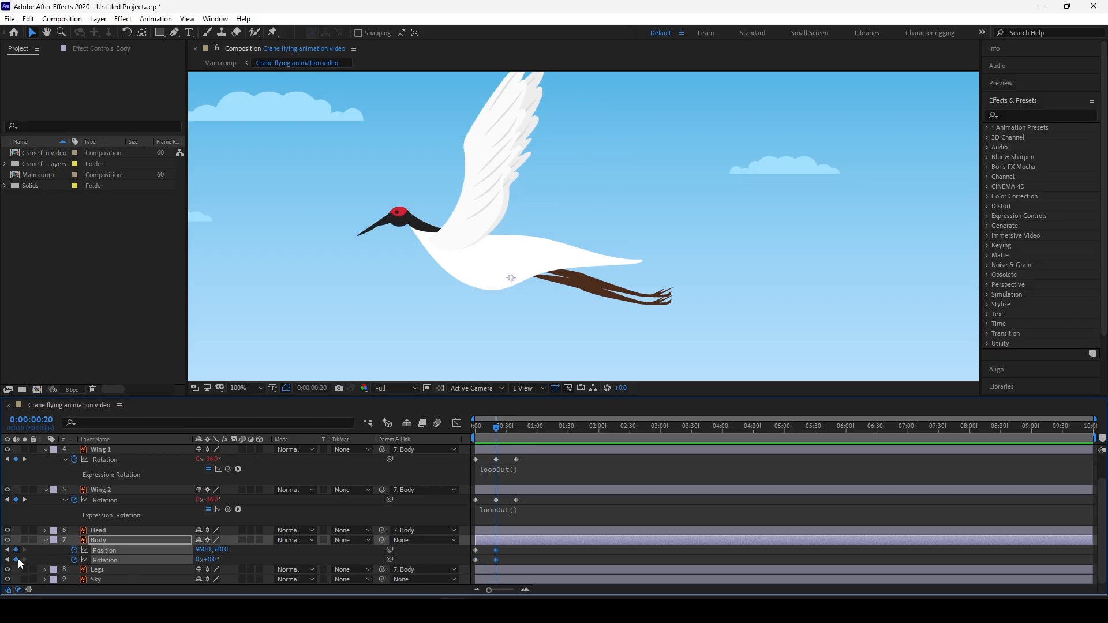
click(18, 560)
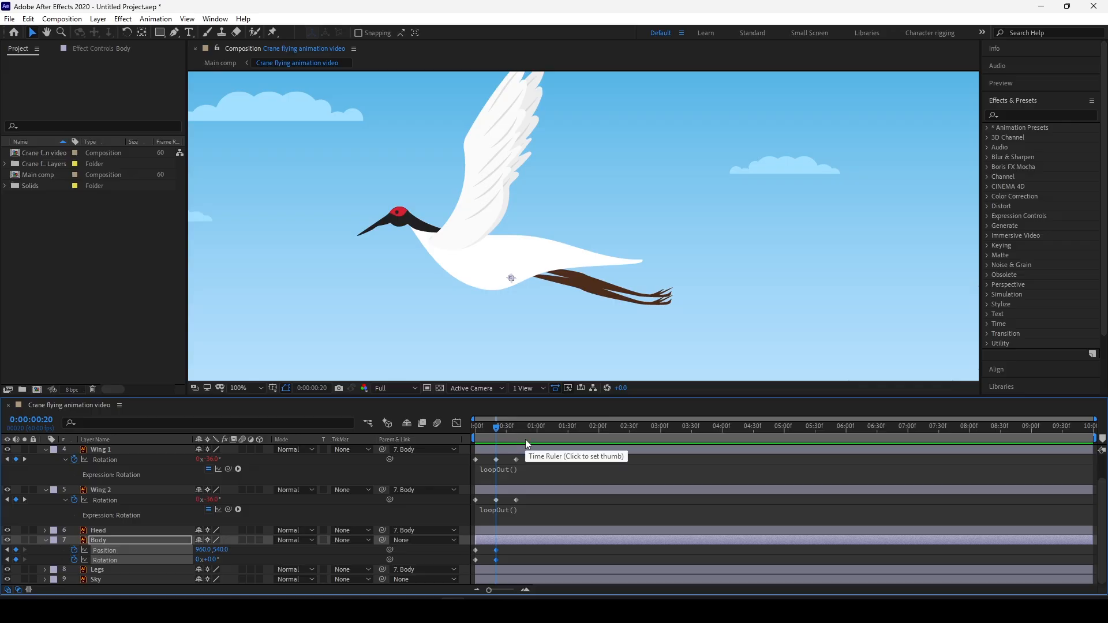
key(shift+Page_Down)
key(shift+Page_Down)
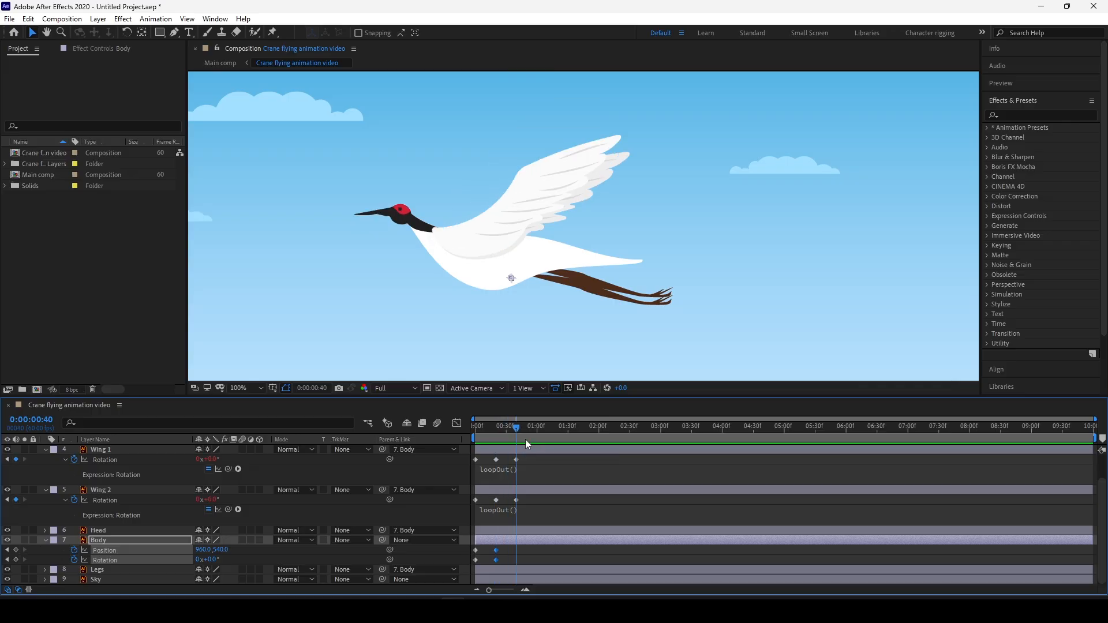
click(15, 550)
click(15, 560)
Raise the crane's body at frame 20 by setting the Body layer's Position keyframe to 960, 517
drag(511, 429, 500, 434)
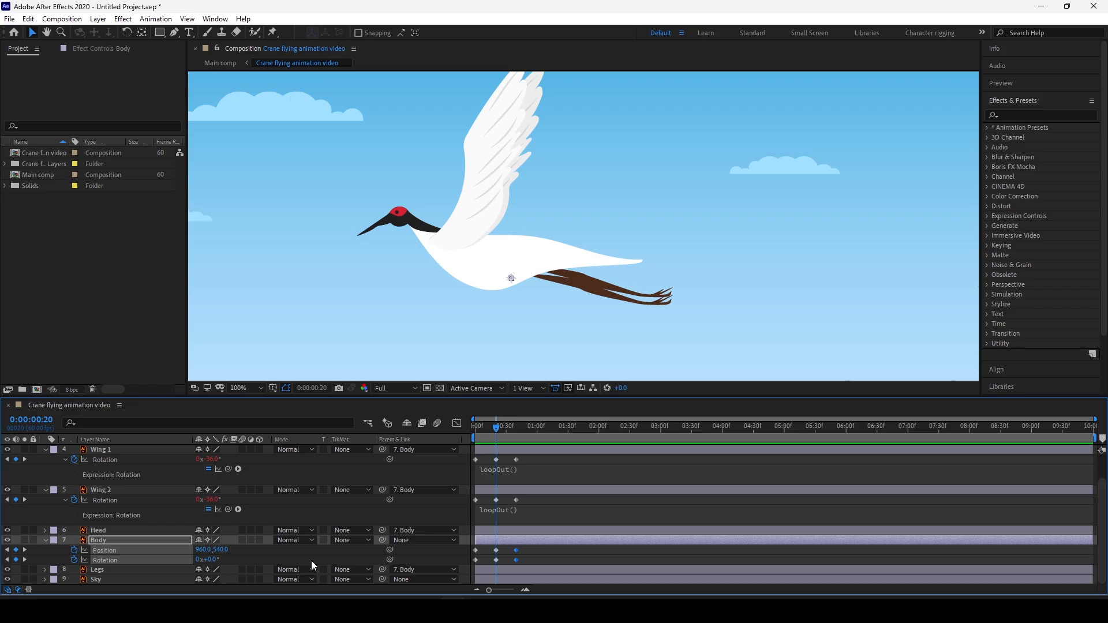
click(247, 561)
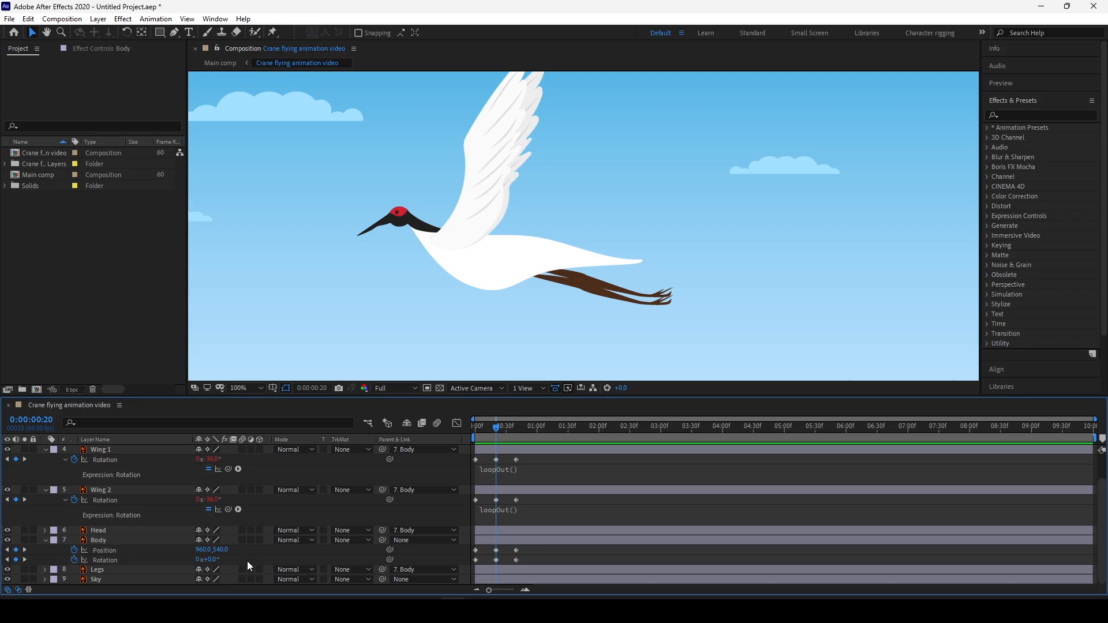
click(497, 550)
click(497, 551)
click(497, 550)
click(506, 552)
click(497, 551)
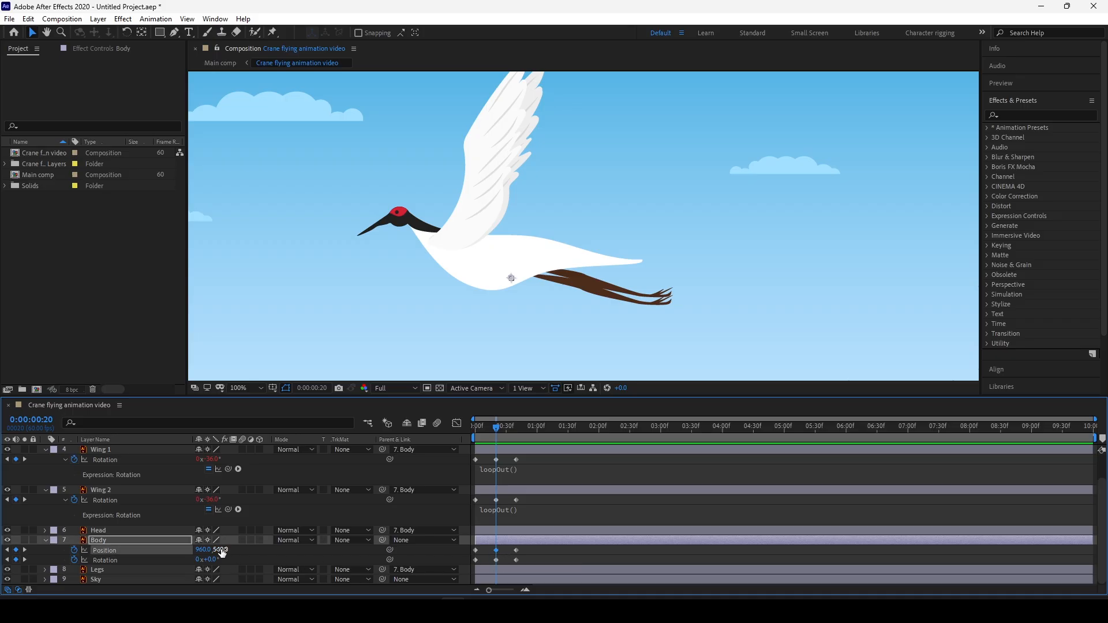
drag(222, 549, 209, 549)
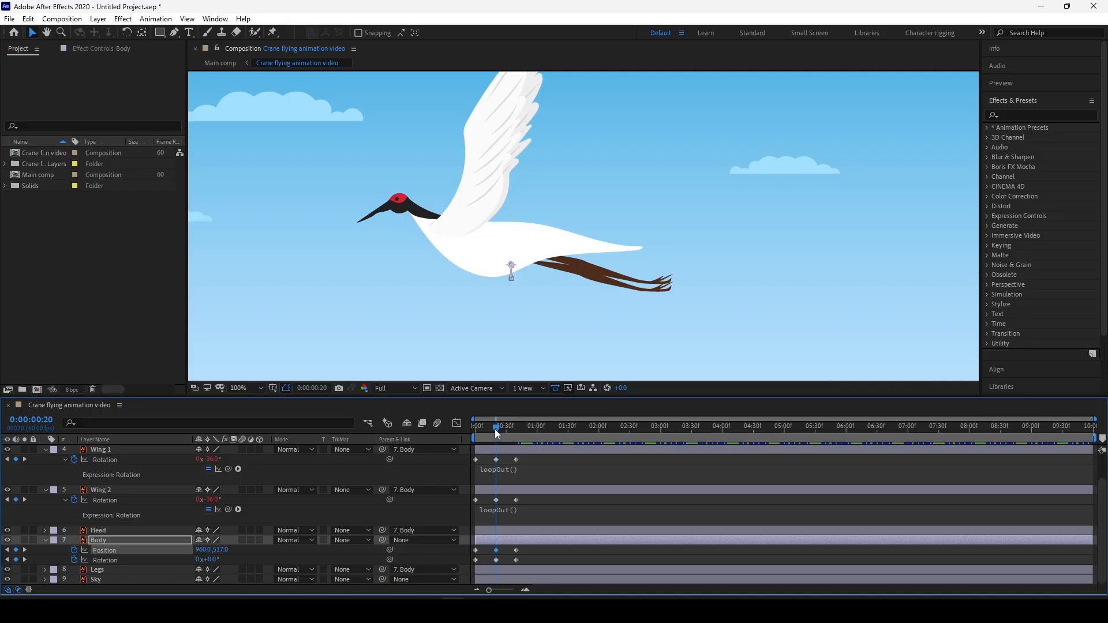
Set the Body layer's Rotation keyframe at frame 20 to -6° and preview the motion
mouse_move(494, 428)
mouse_down()
mouse_move(475, 427)
mouse_move(519, 422)
mouse_move(463, 421)
mouse_move(517, 419)
mouse_move(495, 424)
mouse_up()
click(496, 560)
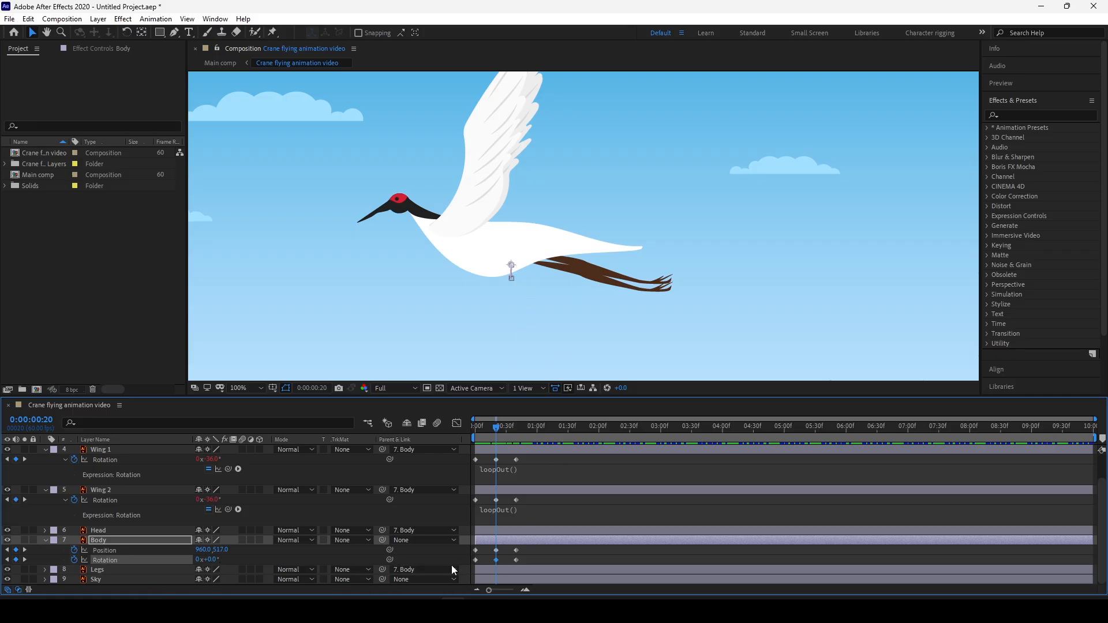
drag(209, 560, 205, 561)
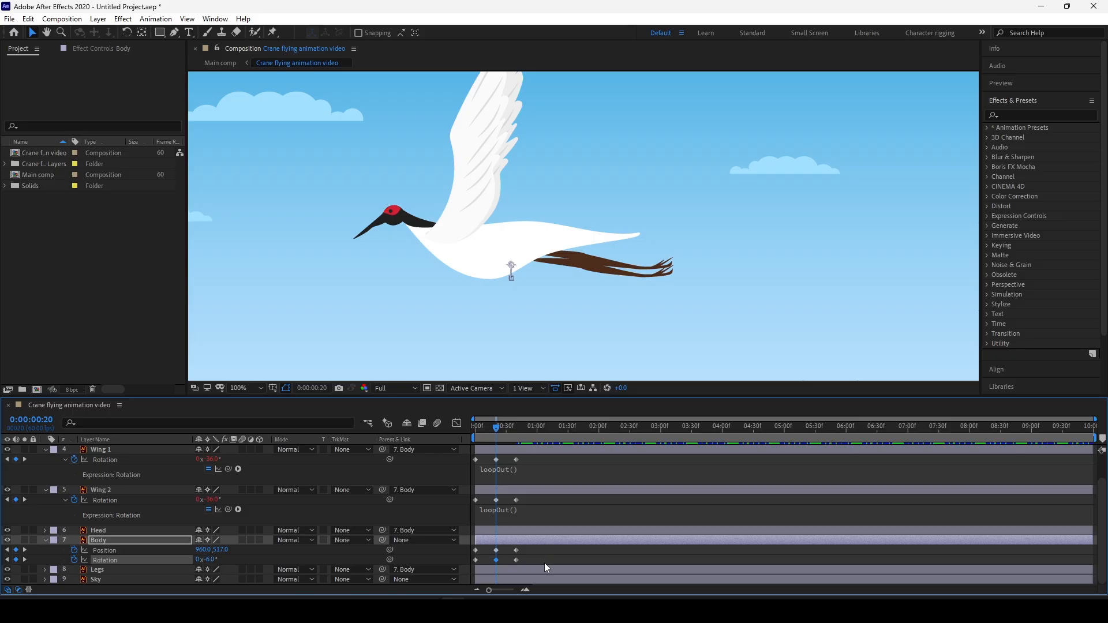
key(space)
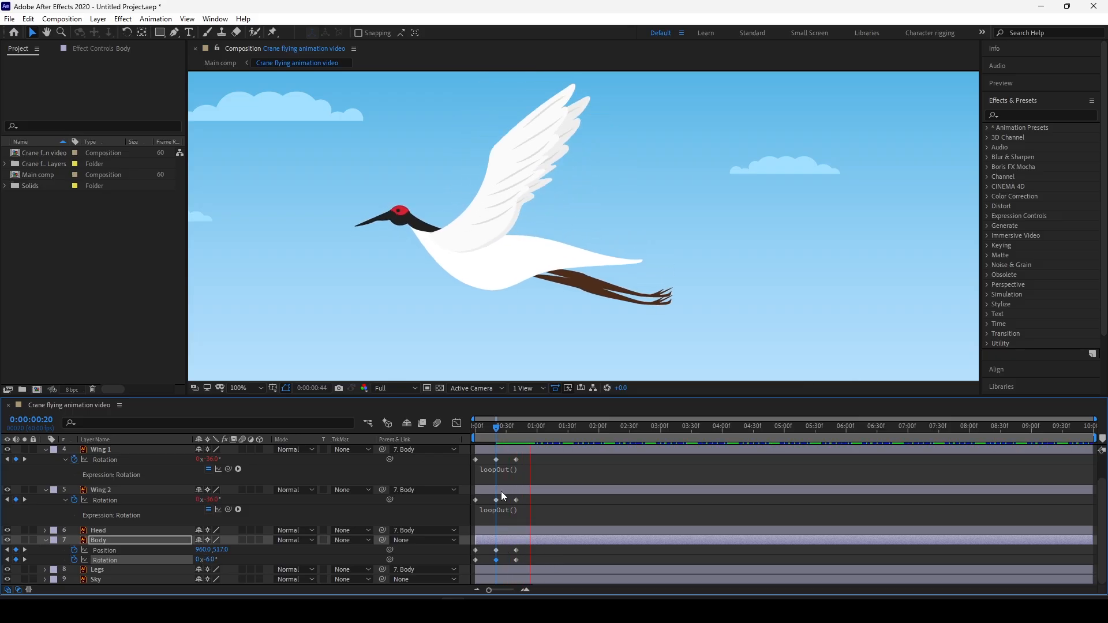
Return to the start of the composition and add a loopOut() expression to the Body layer's Position
drag(485, 429, 461, 431)
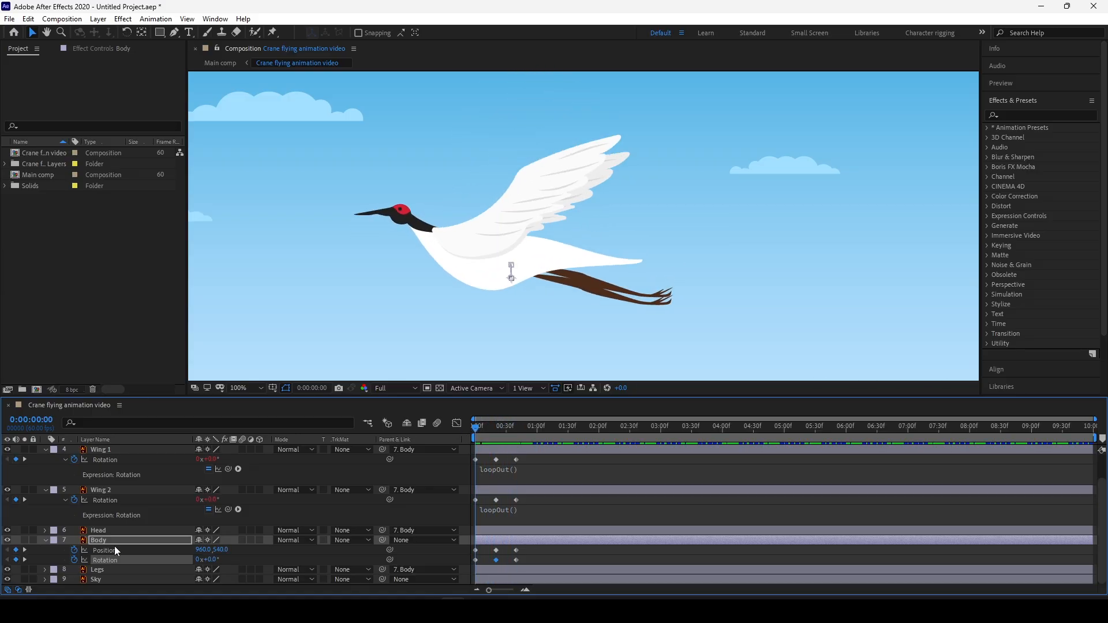
alt+click(74, 551)
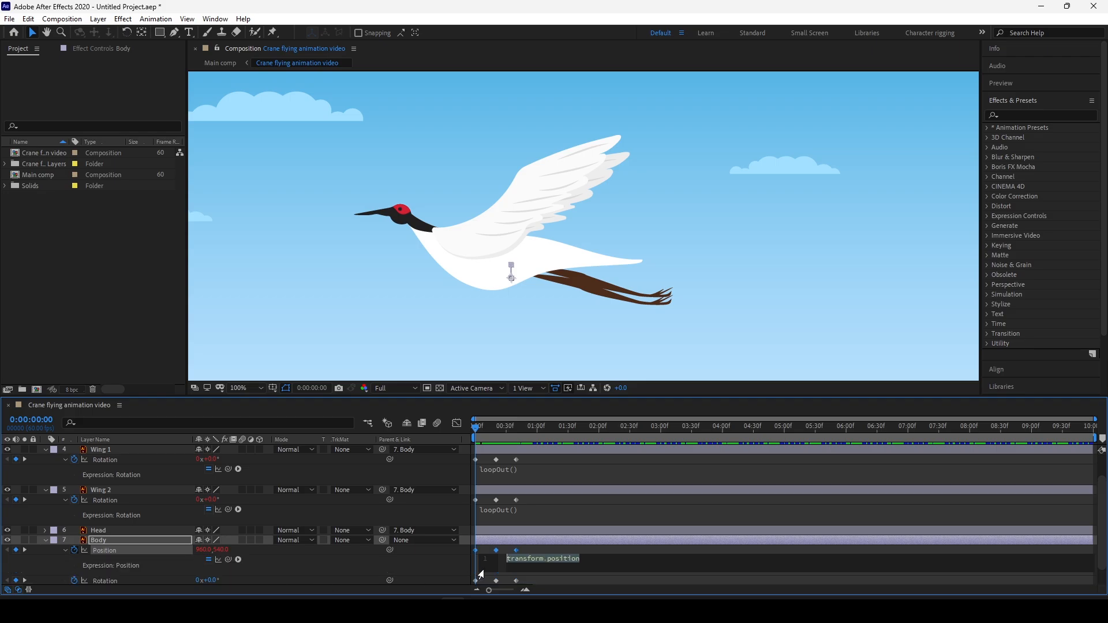
text(loop)
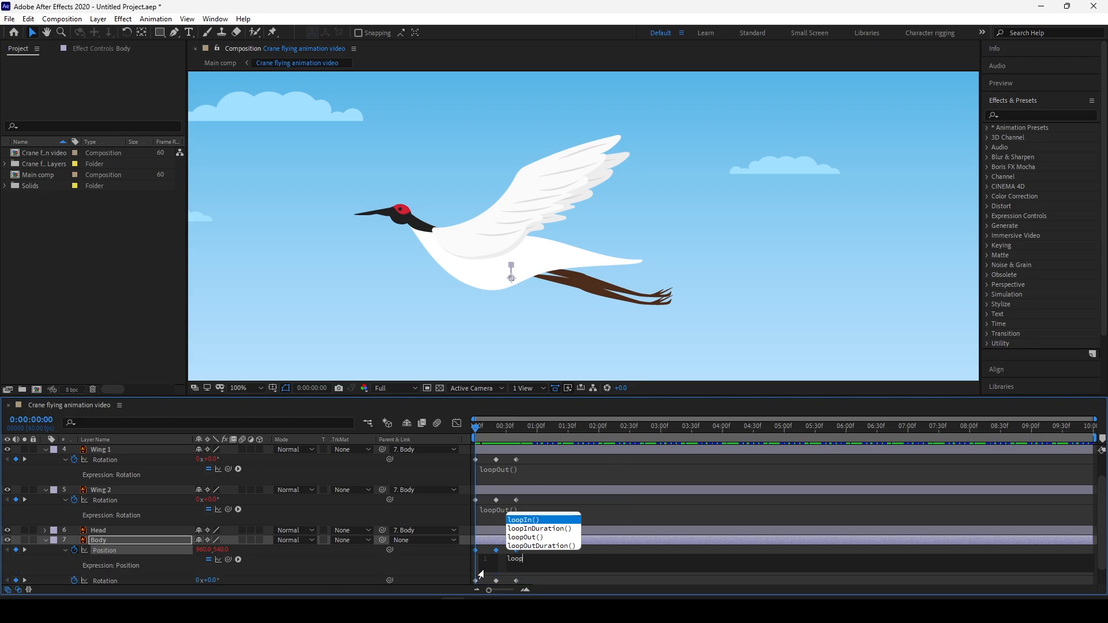
key(Down)
key(Down)
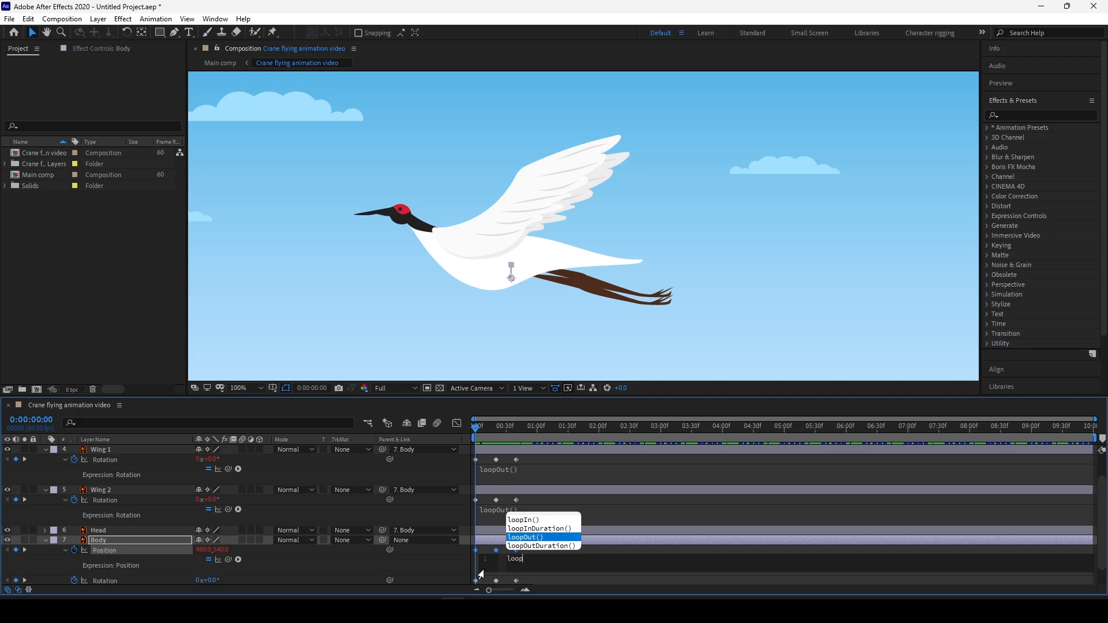
key(Return)
Add a loopOut() expression to the Body layer's Rotation
drag(1103, 487, 1103, 507)
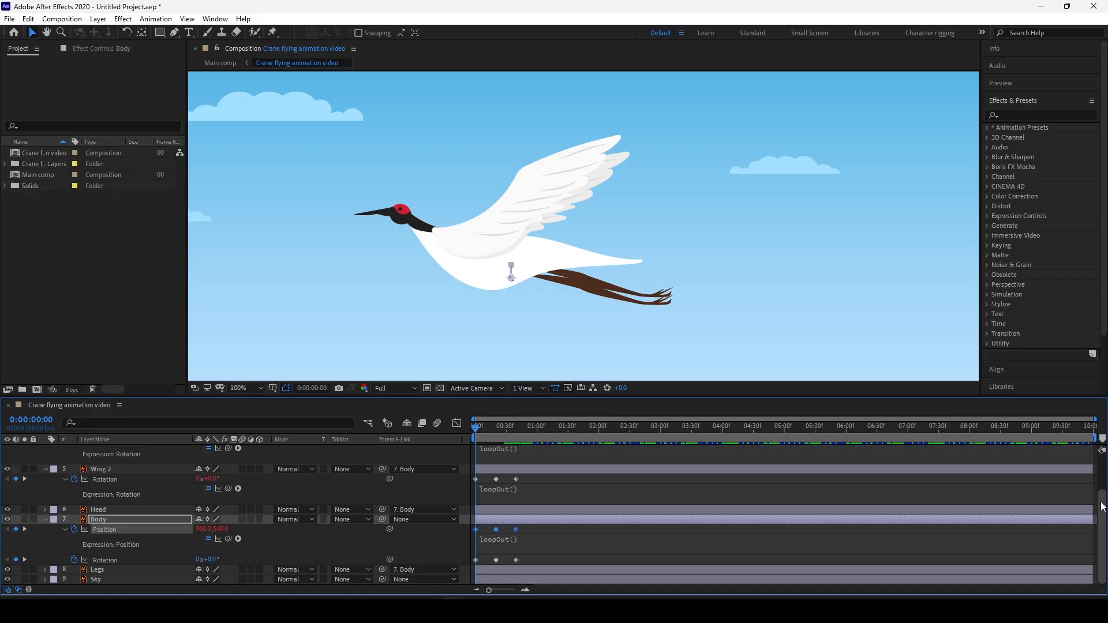
alt+click(74, 560)
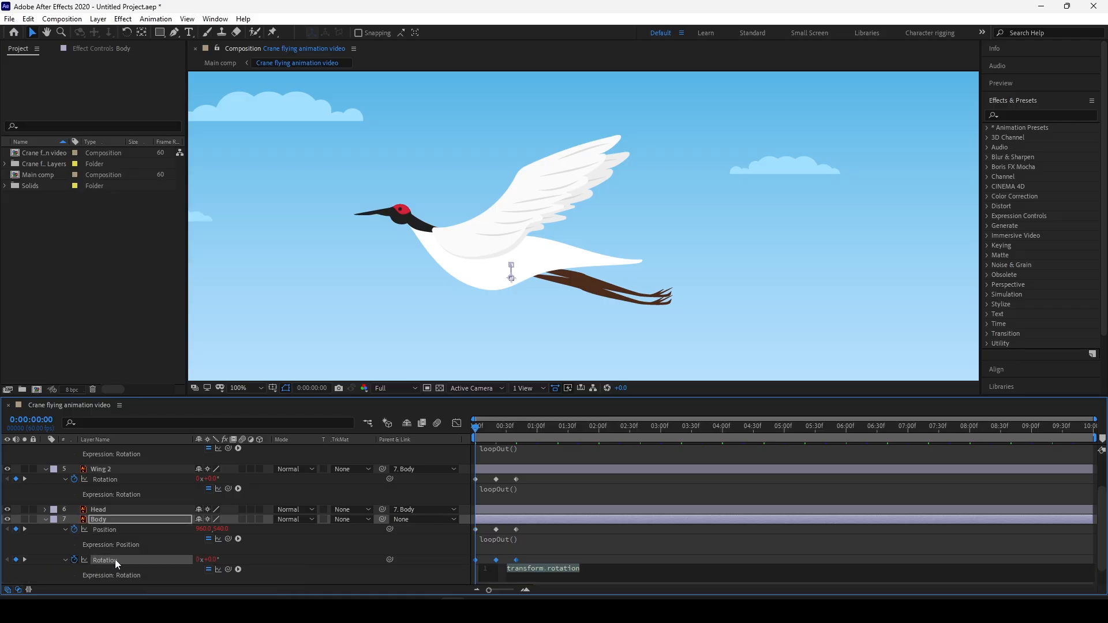
text(loop)
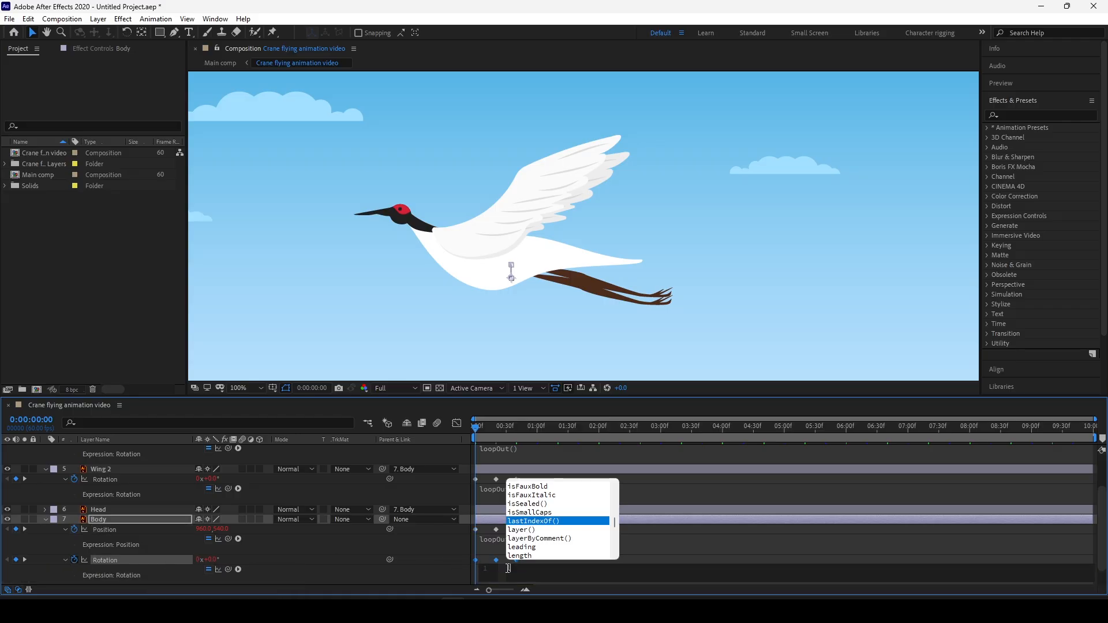
key(Down)
key(Down)
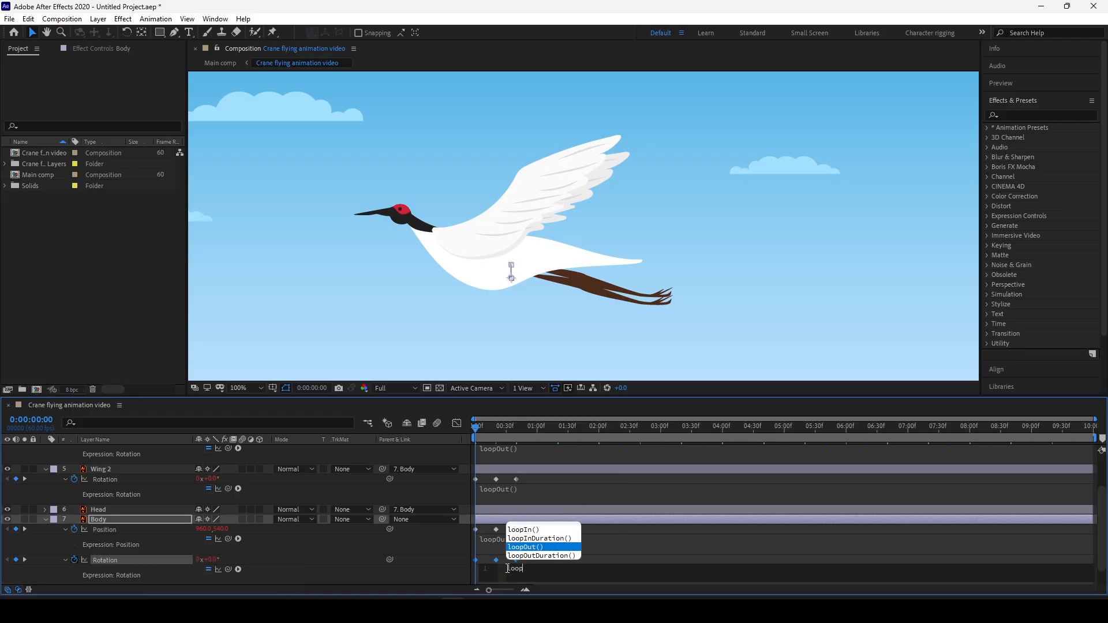
key(Return)
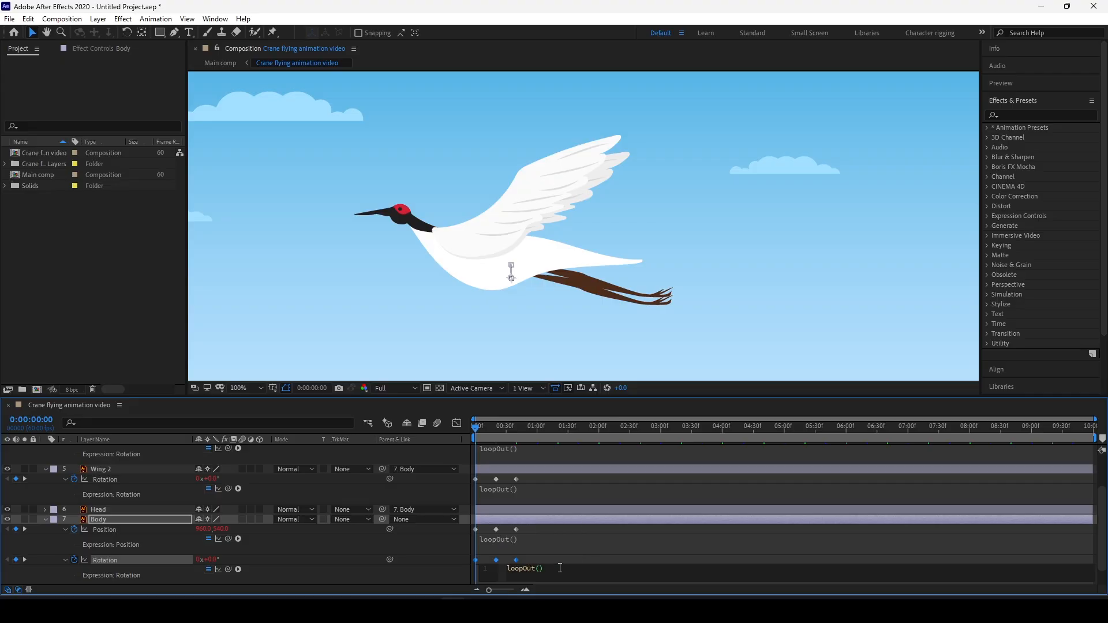
click(152, 337)
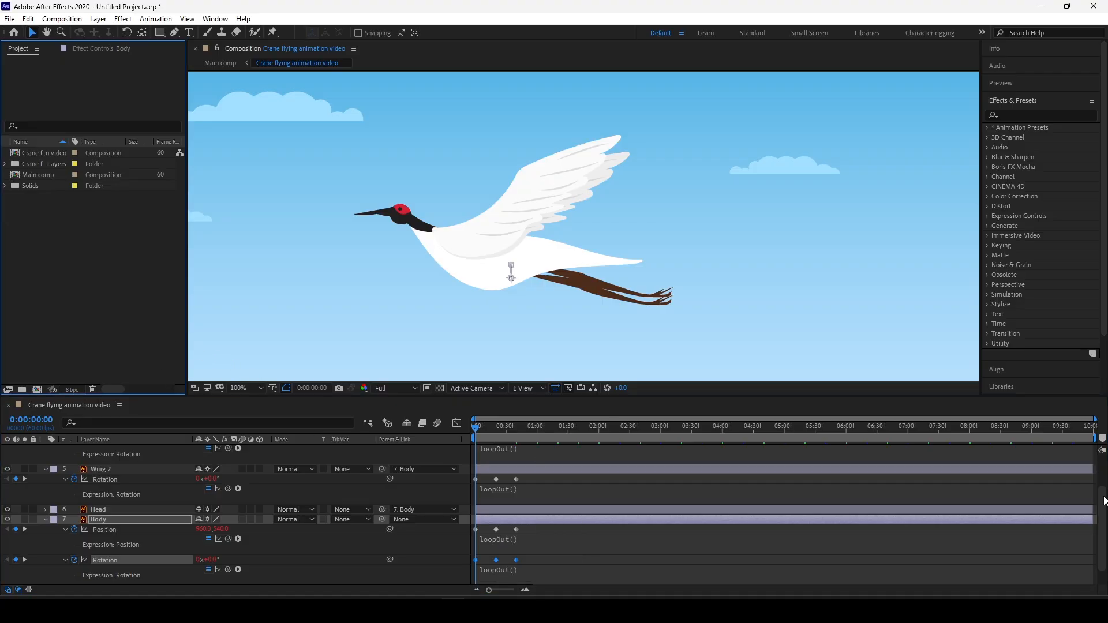
Fit the composition view up to 100% and preview the full looping flight animation
drag(1104, 520, 1105, 529)
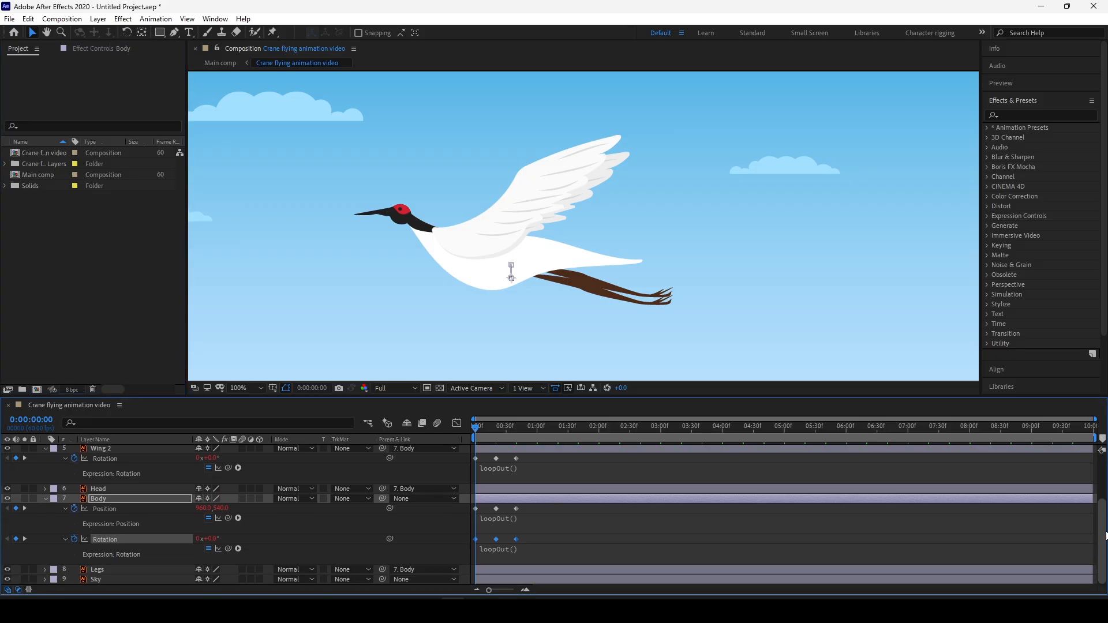
click(258, 386)
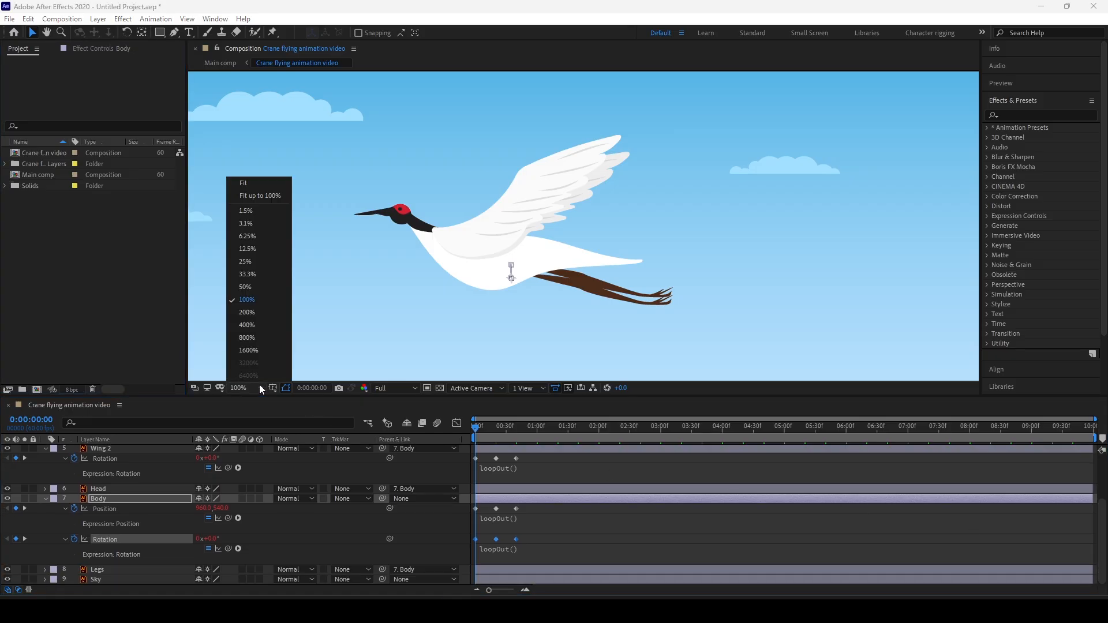
click(255, 196)
key(space)
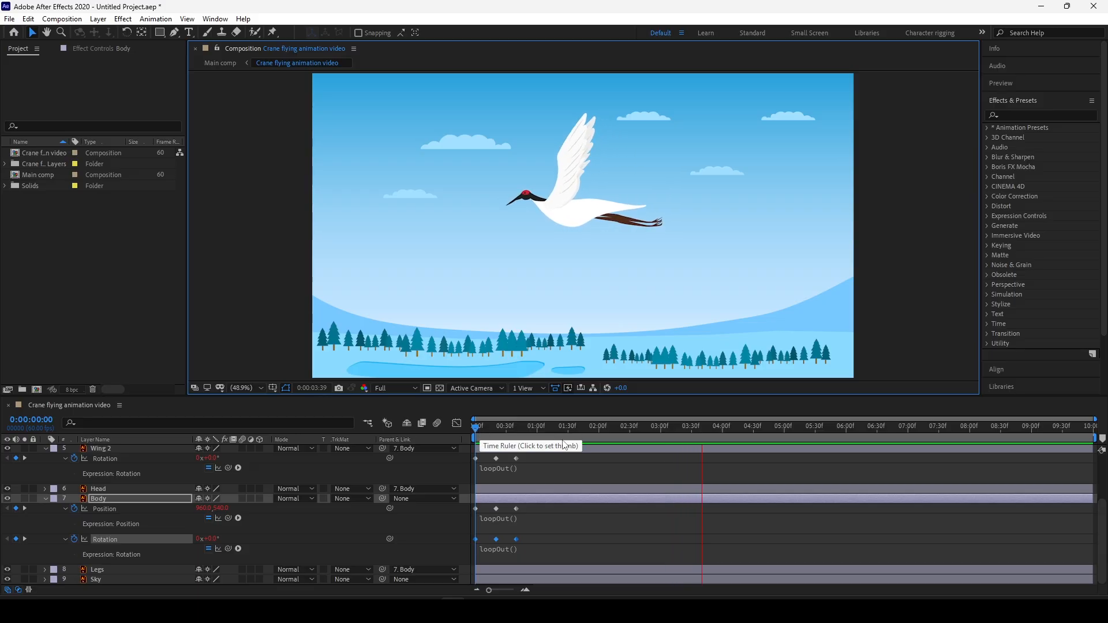
Return to the start of the composition and collapse the properties of the Wing 1, Wing 2 and Body layers
click(987, 427)
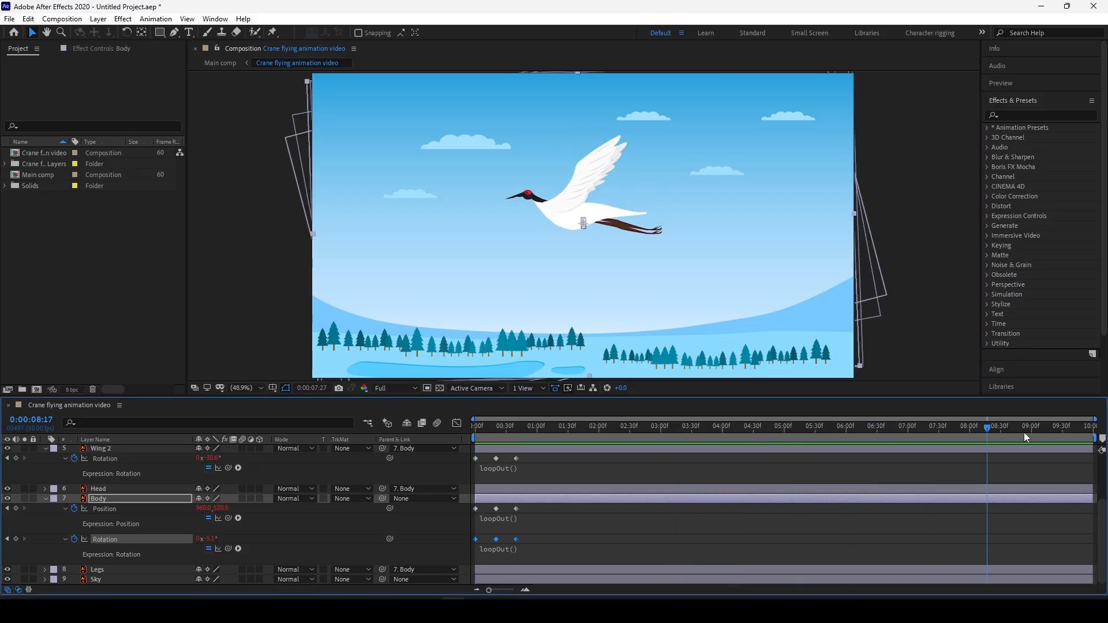
drag(1024, 431, 449, 444)
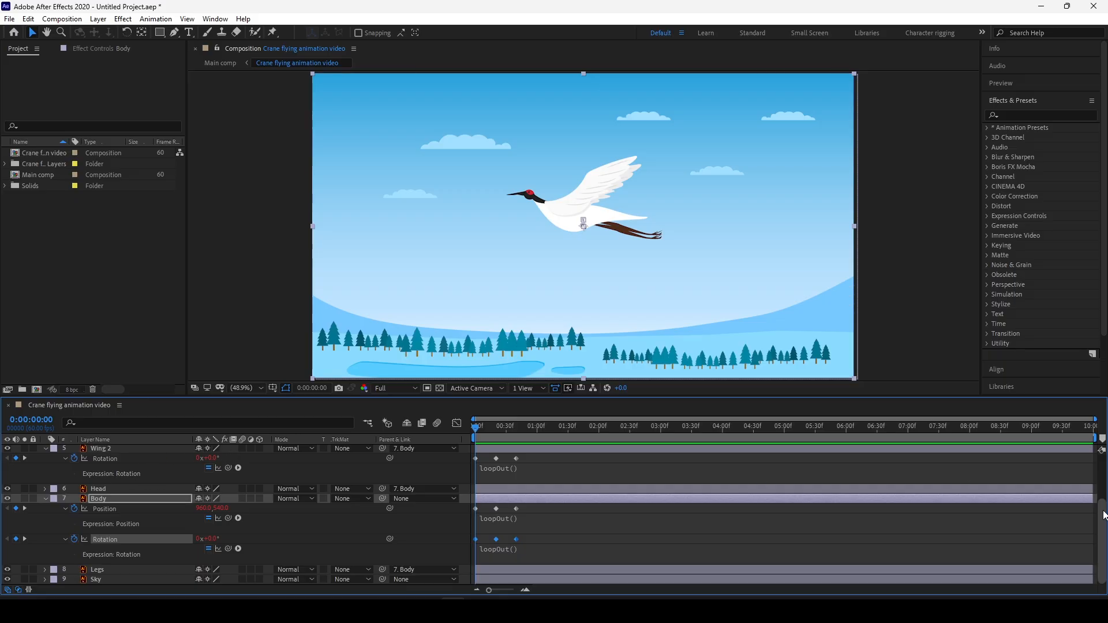
scroll(166, 455, up, 3)
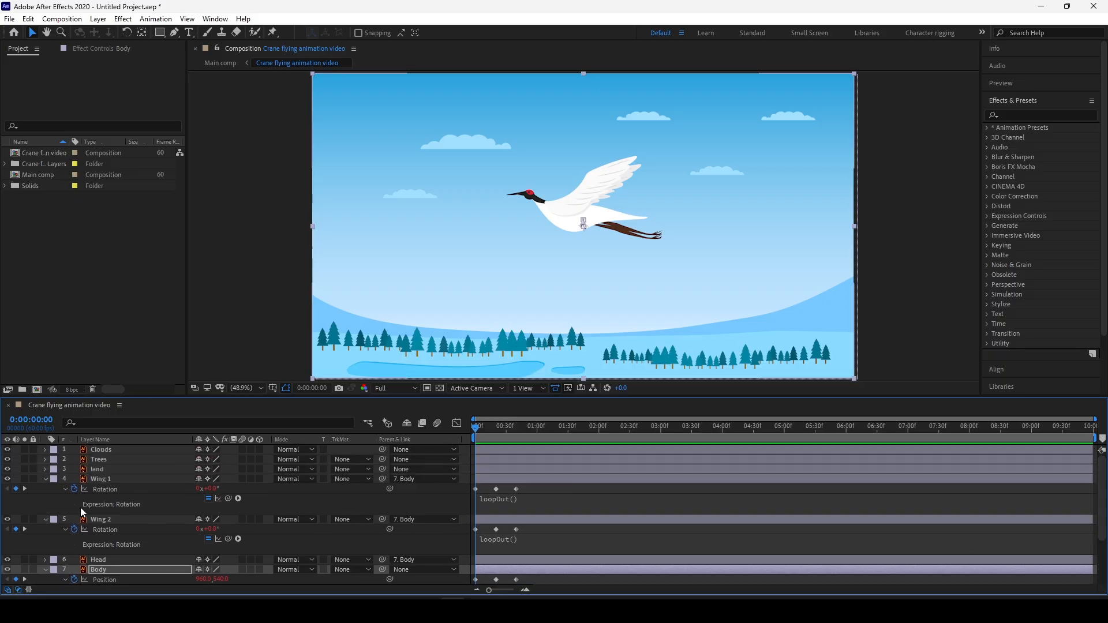
click(45, 480)
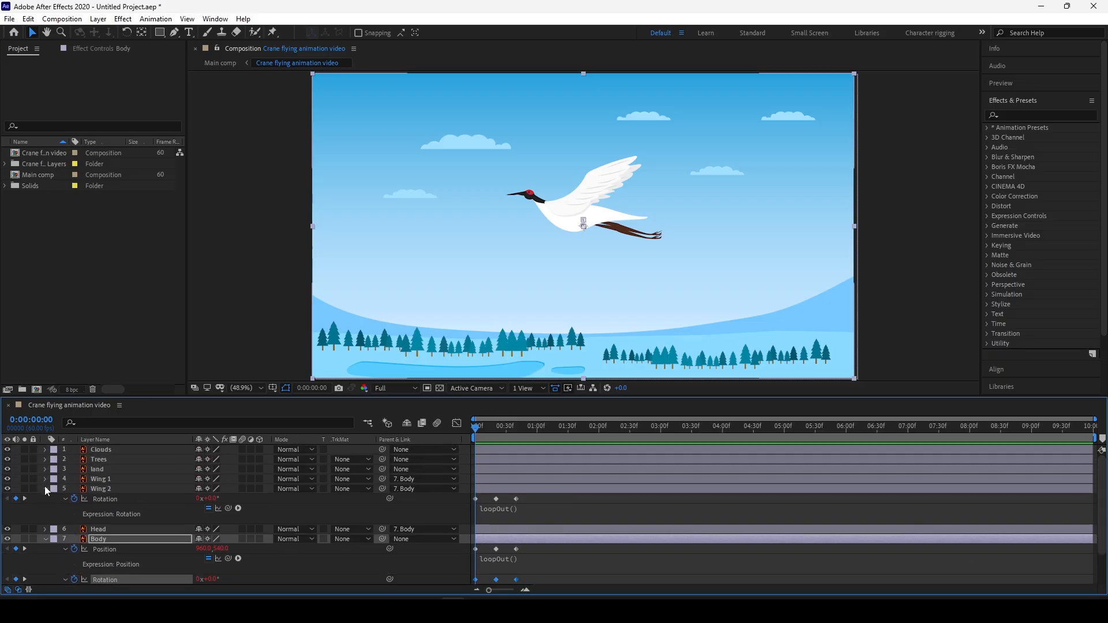
click(45, 490)
click(45, 508)
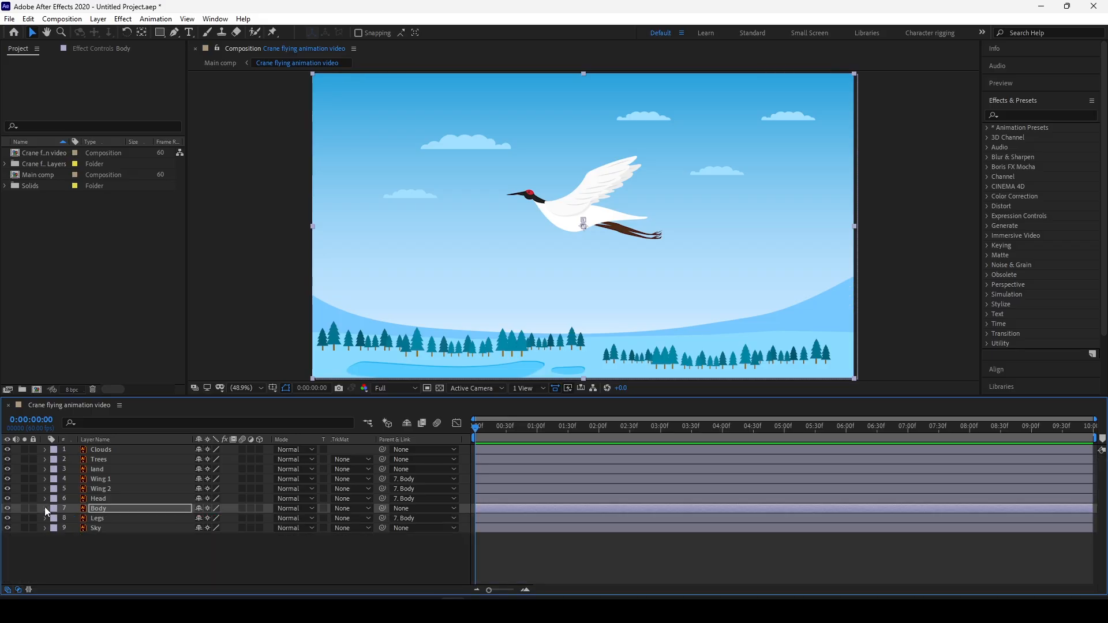
click(102, 568)
Search the effects for "motion" and apply Motion Tile to the Clouds layer, checking which artwork the layer holds
click(105, 451)
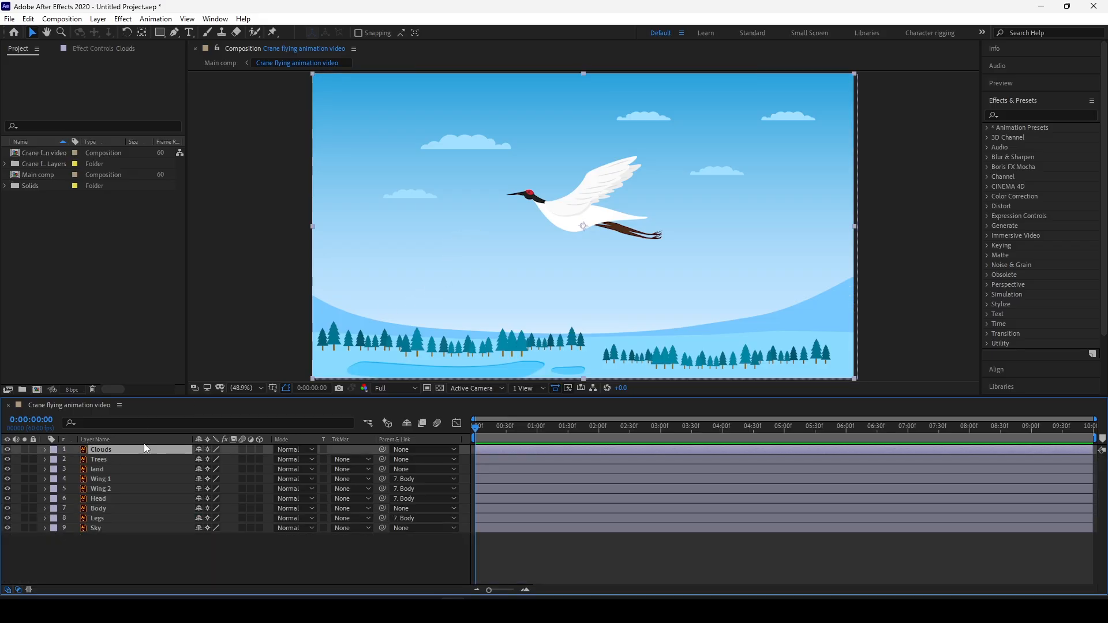
click(1042, 117)
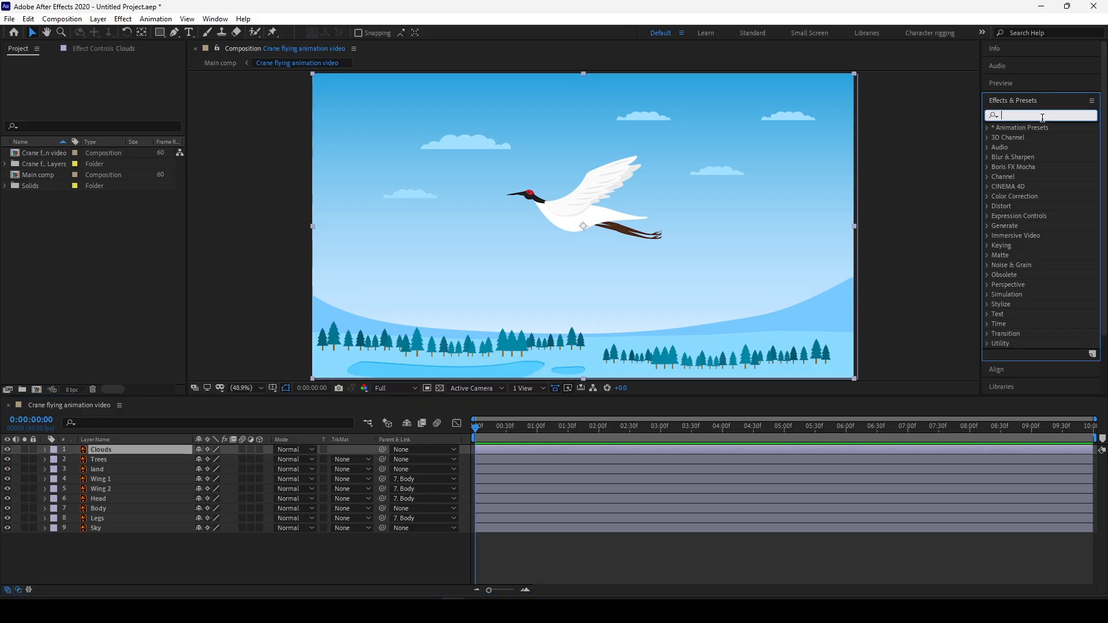
text(motion)
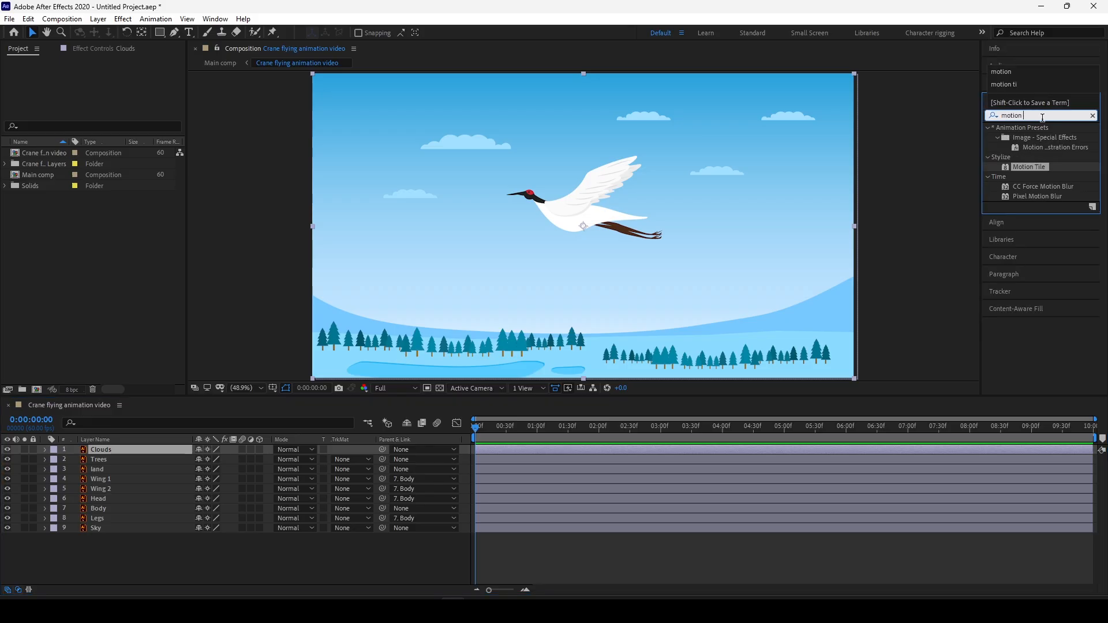
click(1031, 165)
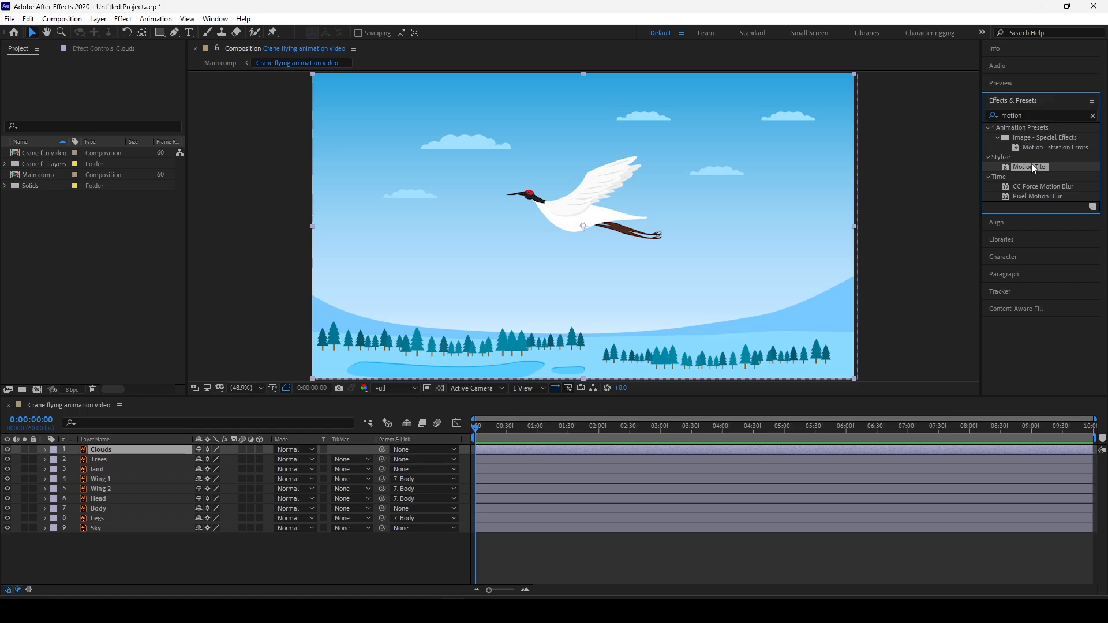
drag(1032, 165, 144, 449)
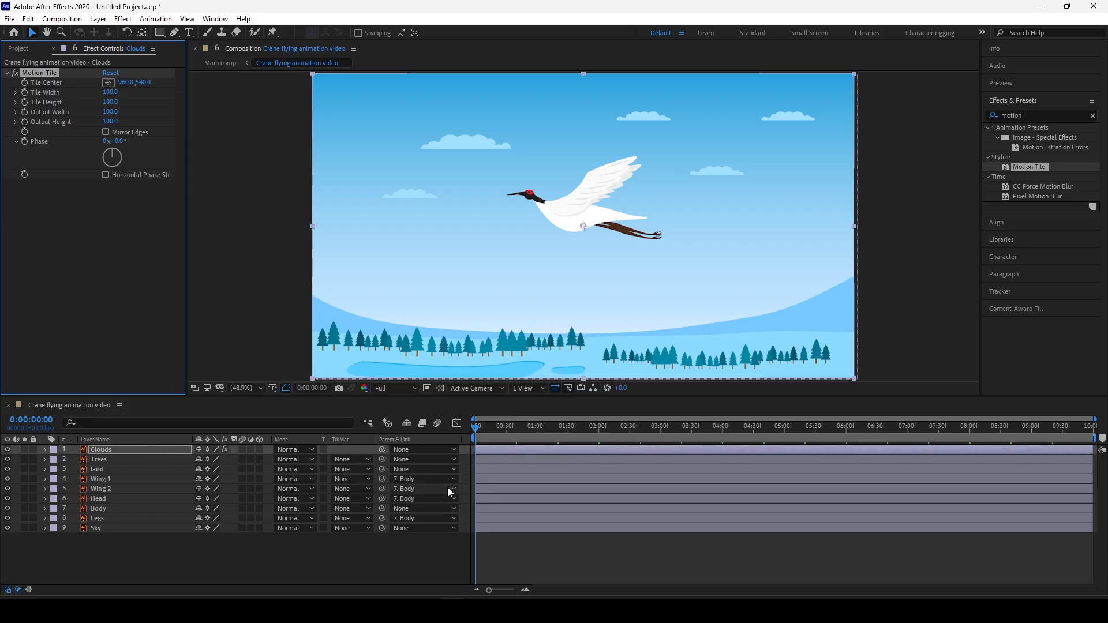
click(8, 451)
click(7, 452)
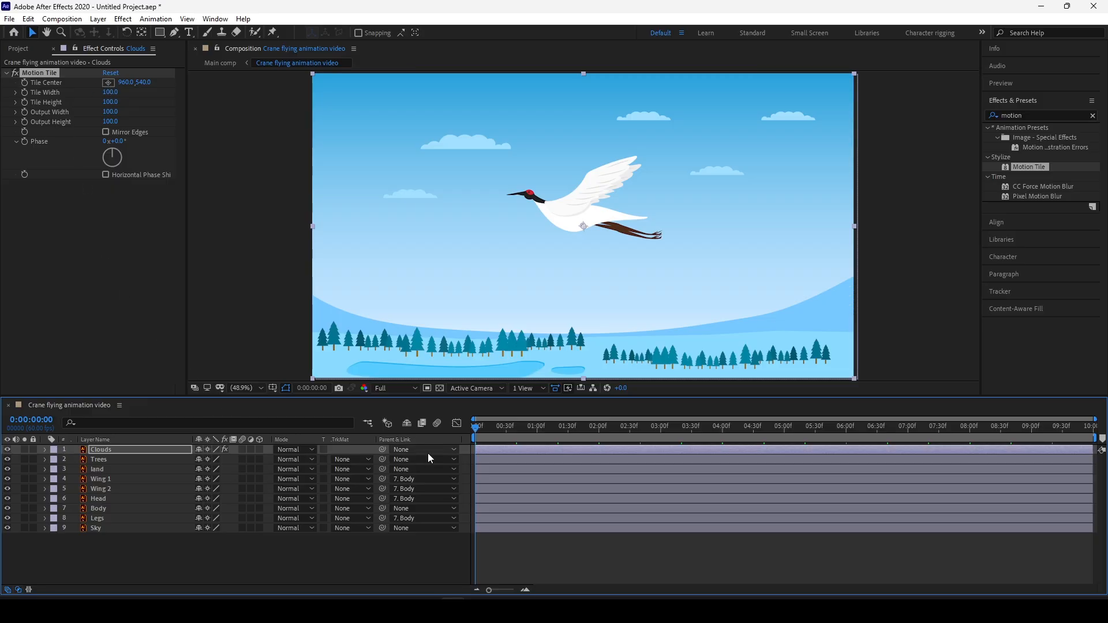
Keyframe the Clouds layer's Motion Tile Tile Center at the start of the composition and reveal the keyframe in the timeline
mouse_move(478, 432)
mouse_down()
mouse_move(576, 428)
mouse_move(459, 430)
mouse_up()
click(26, 87)
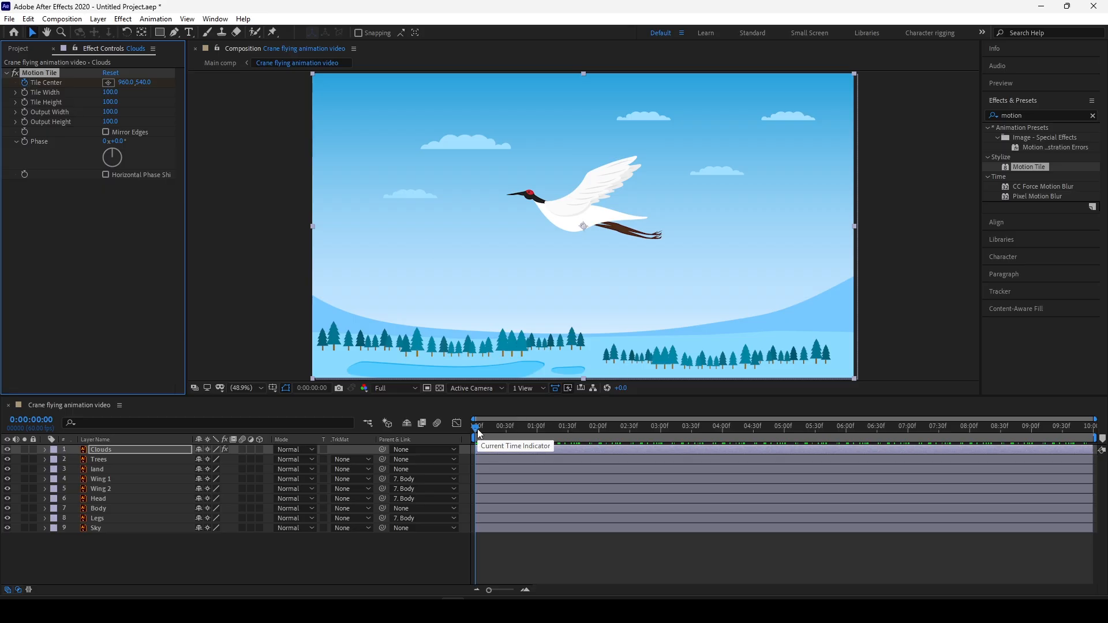
key(u)
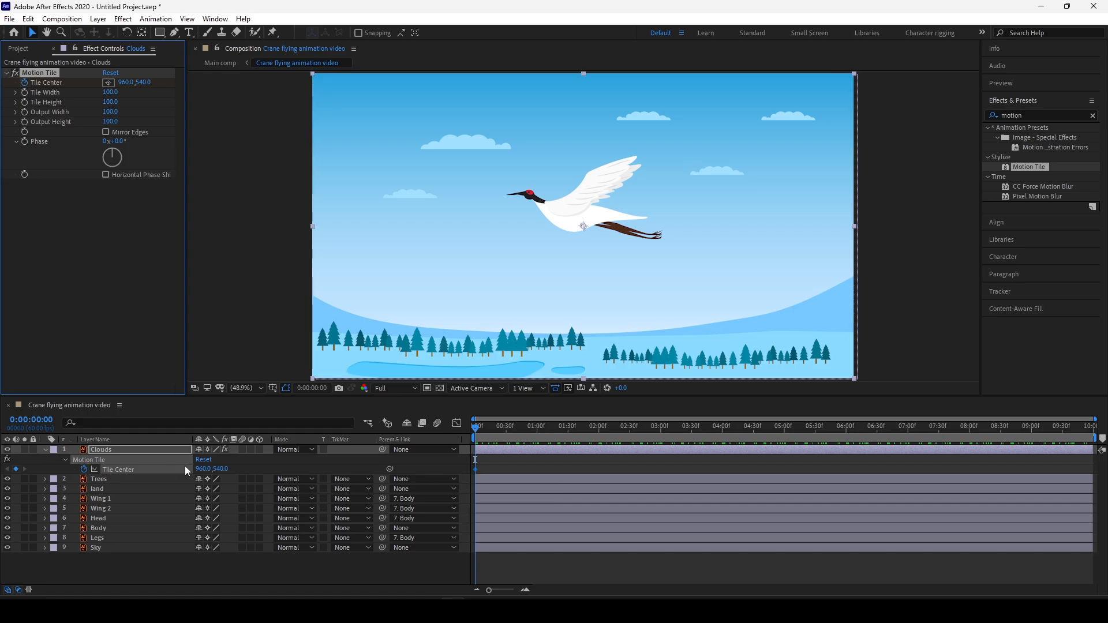
At 0:00:09:59, set the Clouds layer's Tile Center to 2730, 540 to make the clouds drift
click(477, 432)
key(space)
drag(584, 430, 1096, 428)
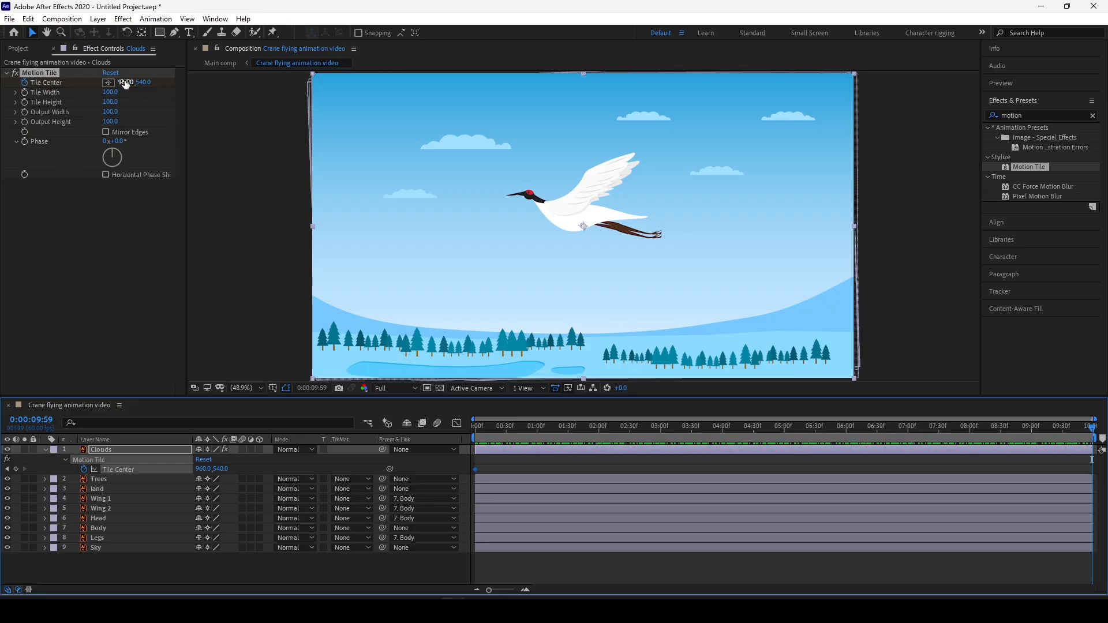
drag(123, 82, 976, 225)
drag(997, 136, 1041, 136)
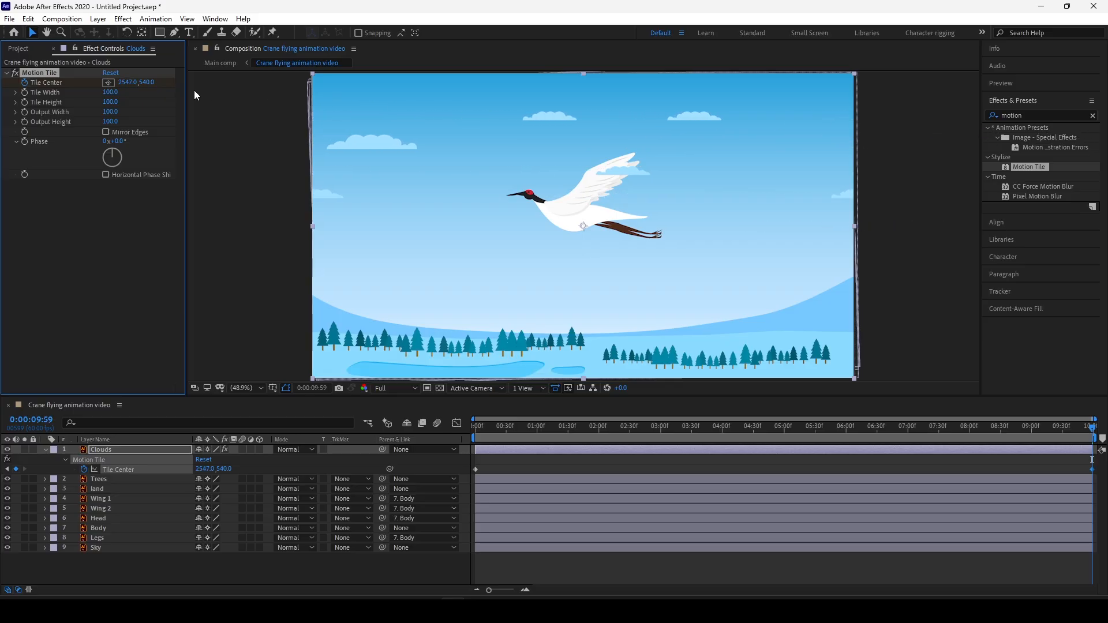
drag(129, 84, 243, 93)
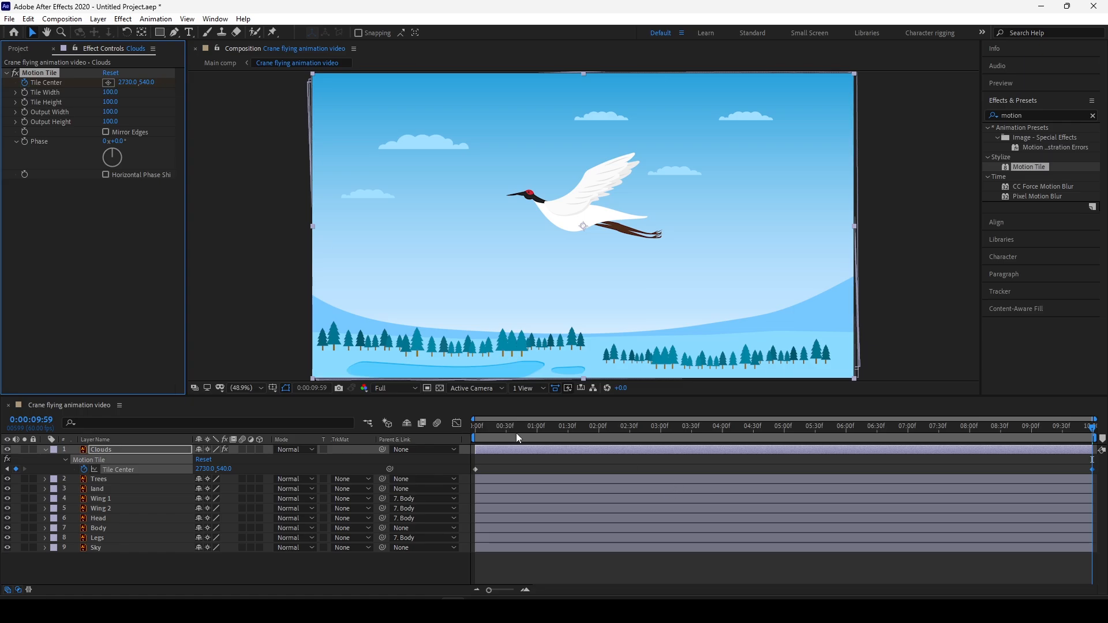
Preview the moving clouds from the start of the composition
drag(516, 430, 397, 439)
key(space)
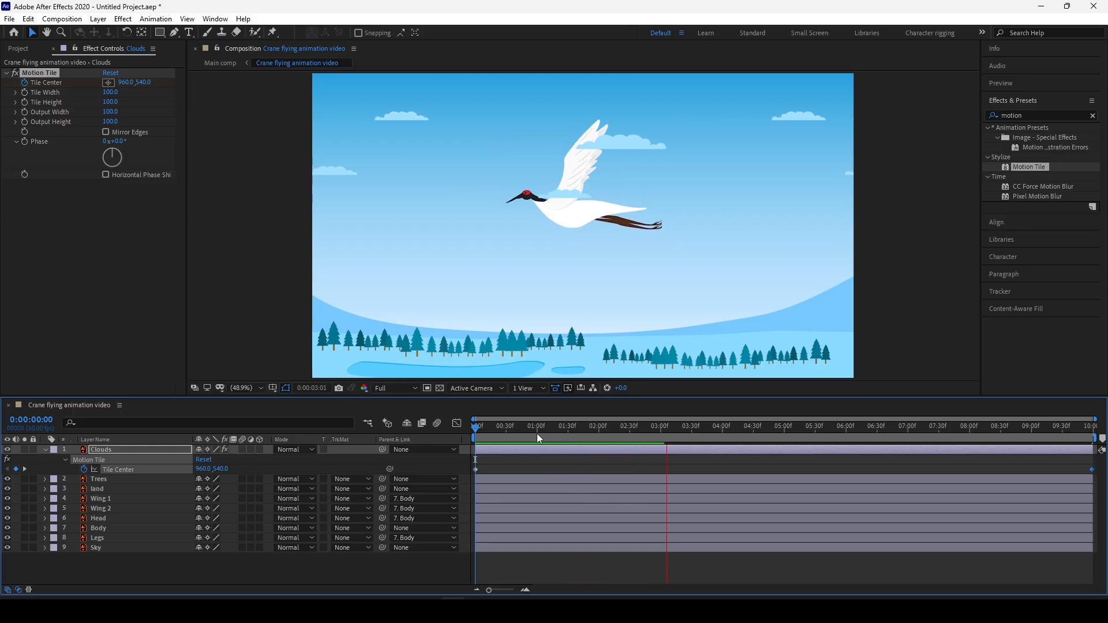
click(486, 431)
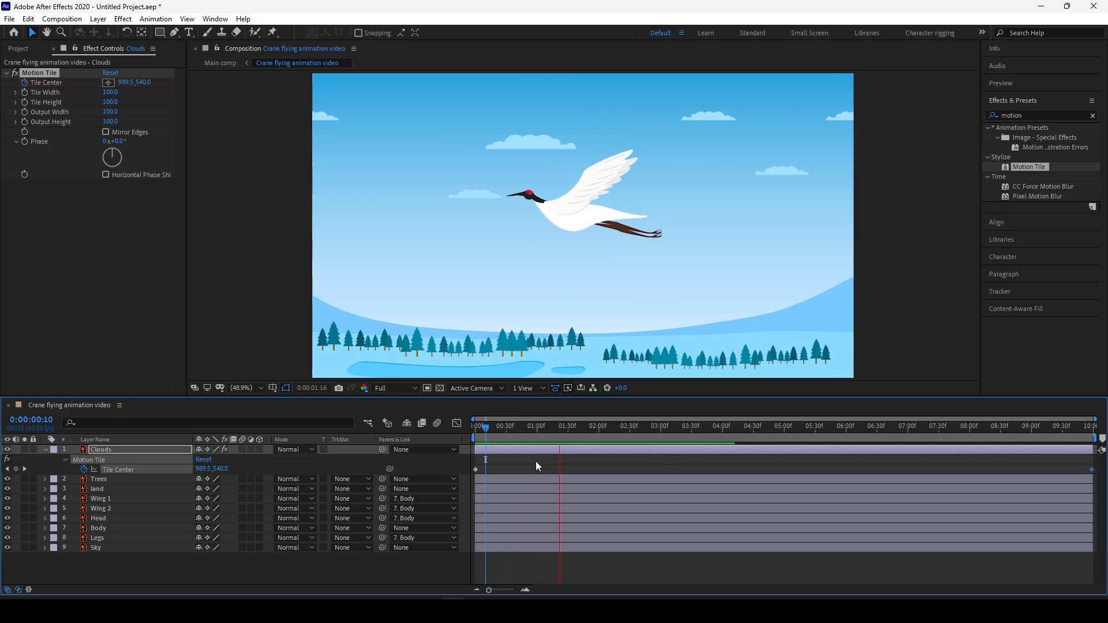
Pre-compose the Trees and land layers as "land" and return to the Crane flying animation video composition
click(119, 489)
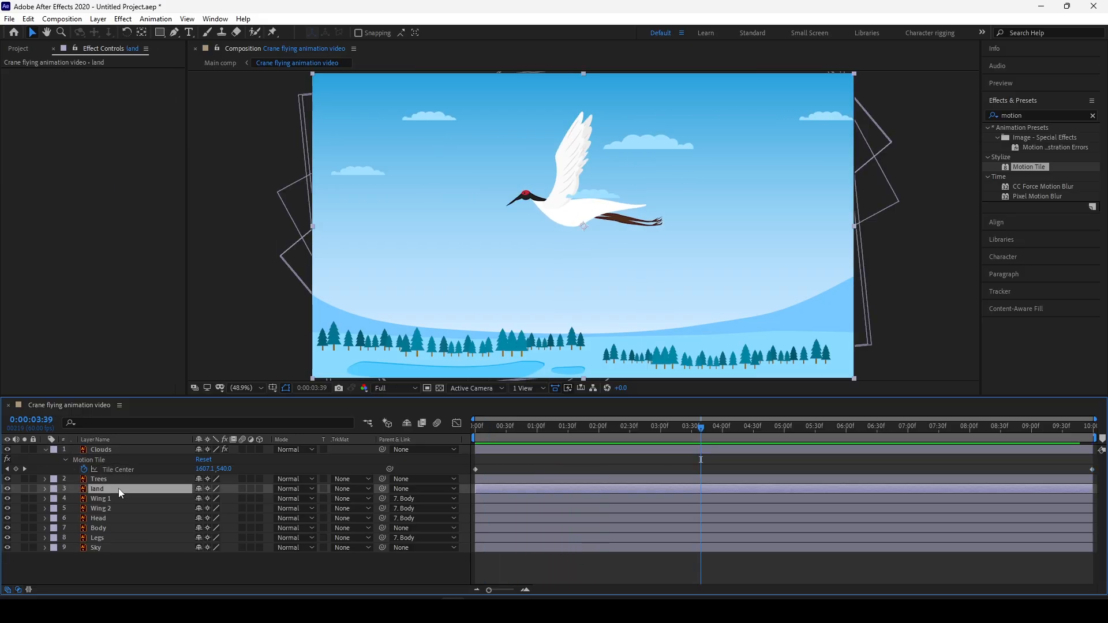
ctrl+click(119, 479)
right_click(120, 478)
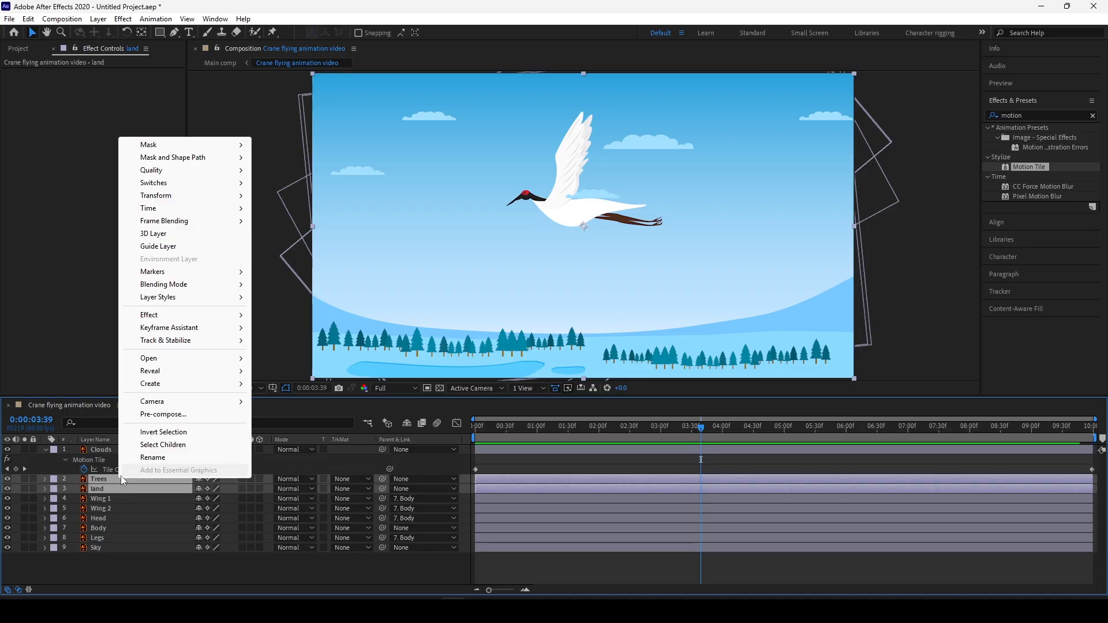
click(158, 415)
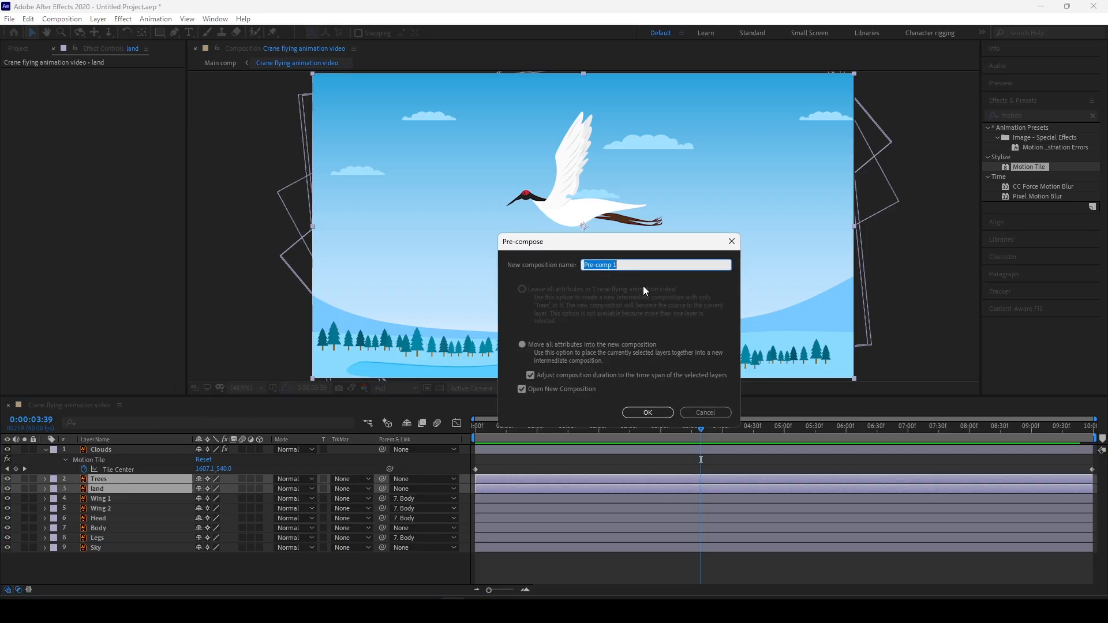
text(land)
click(648, 411)
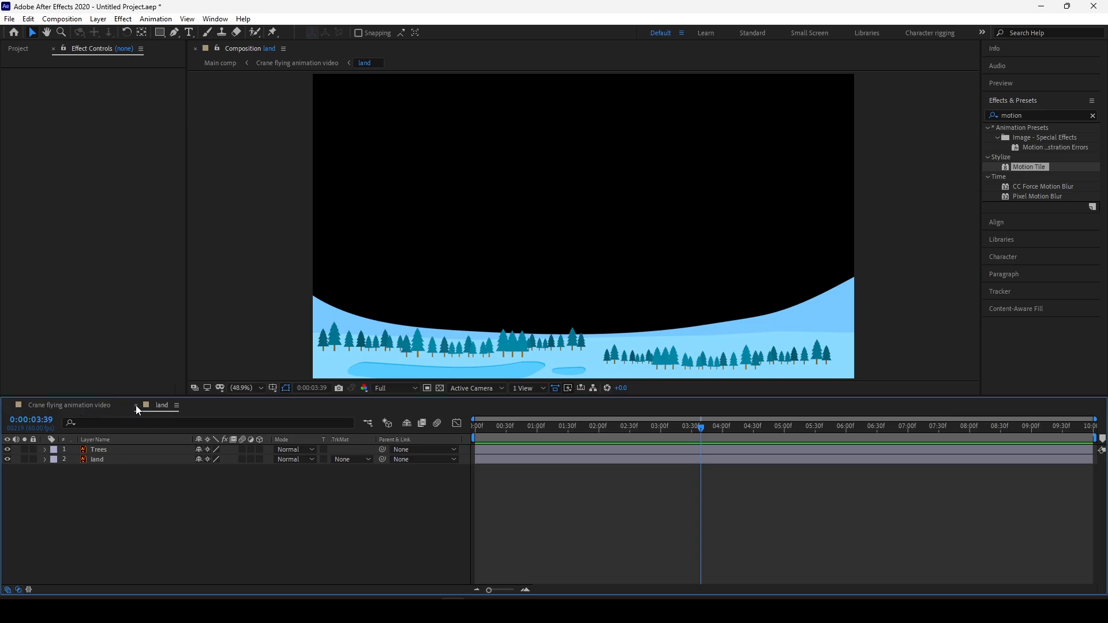
click(136, 406)
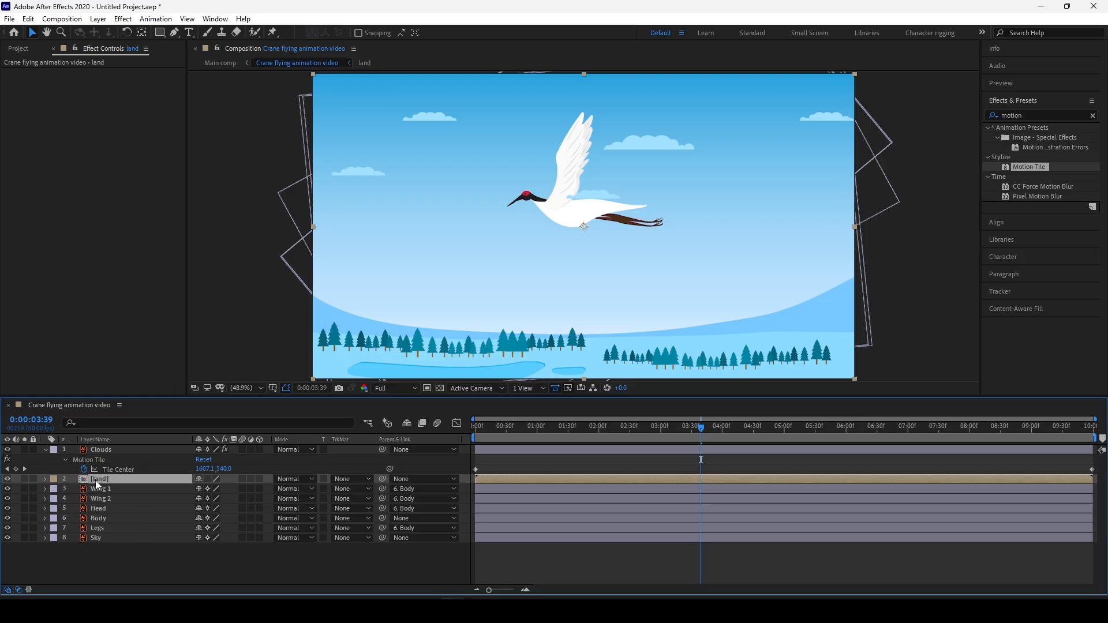
Apply Motion Tile to the land pre-comp, keyframe its Tile Center at the start of the composition and reveal that keyframe
click(132, 557)
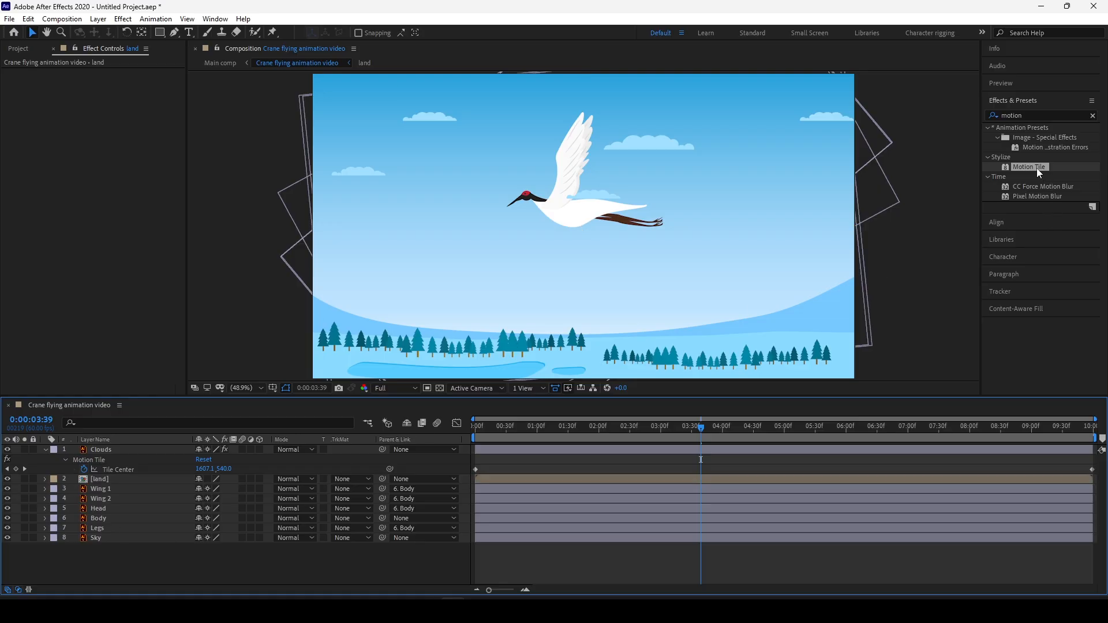
drag(1040, 166, 126, 482)
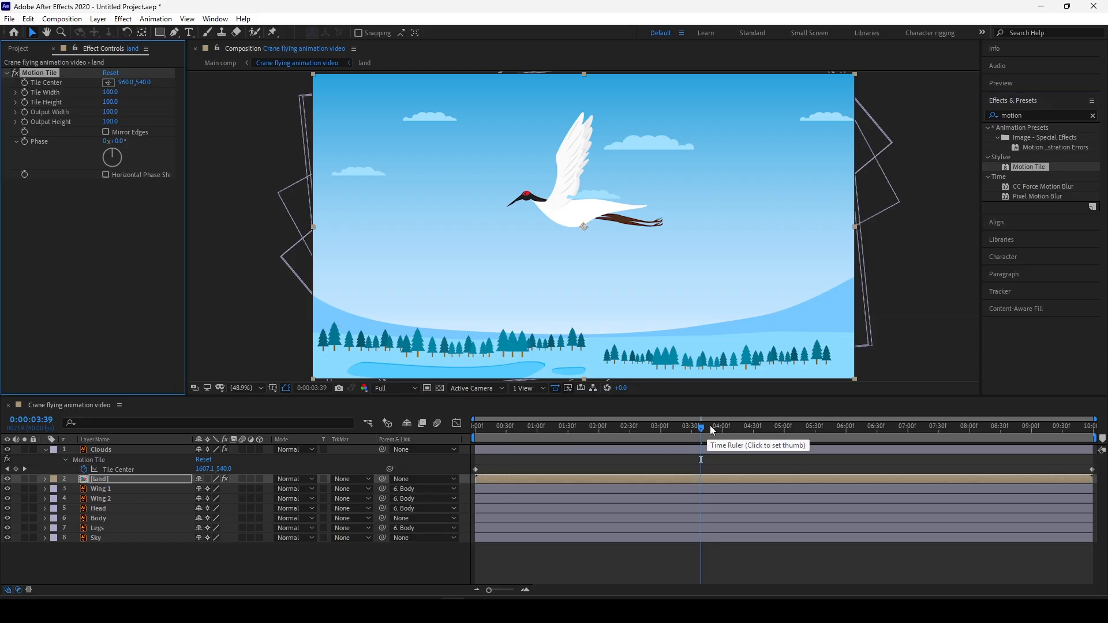
drag(691, 429, 463, 468)
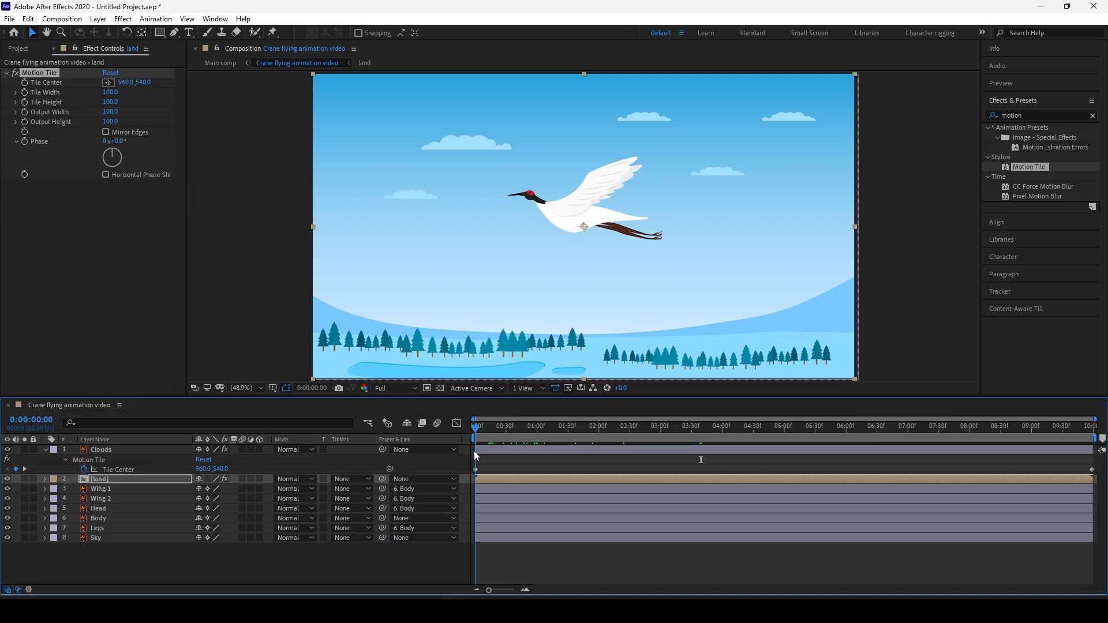
click(24, 82)
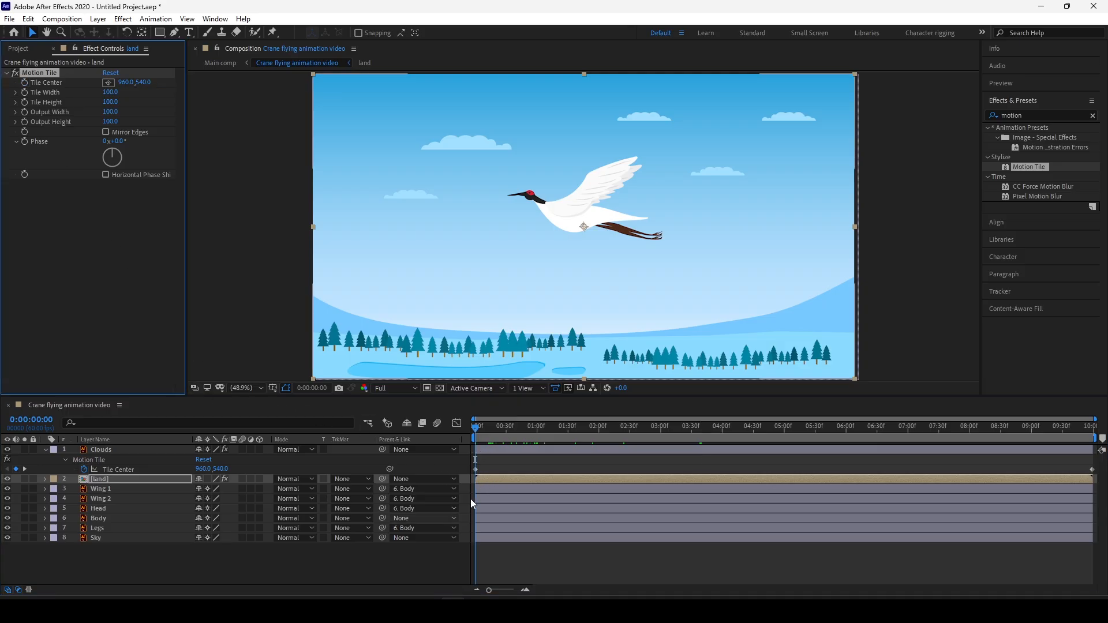
click(490, 480)
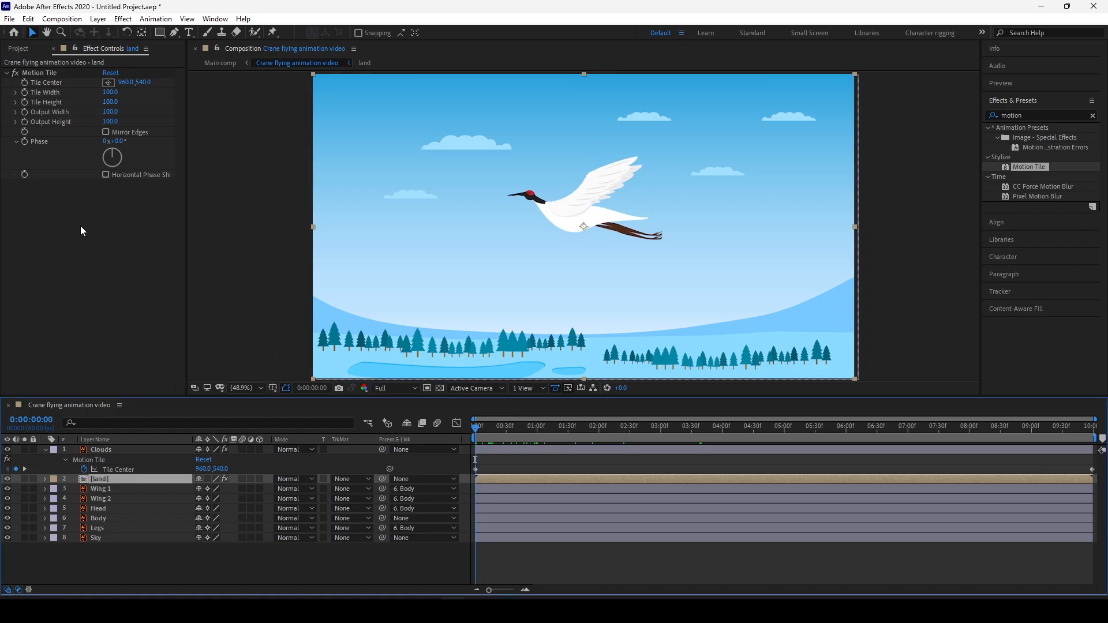
click(24, 83)
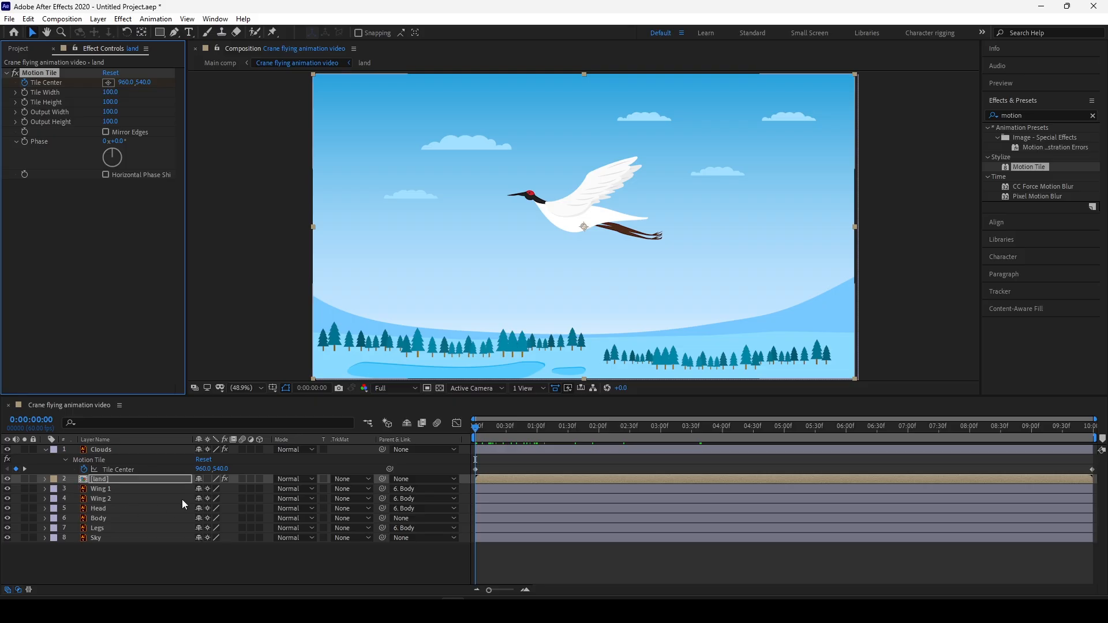
key(u)
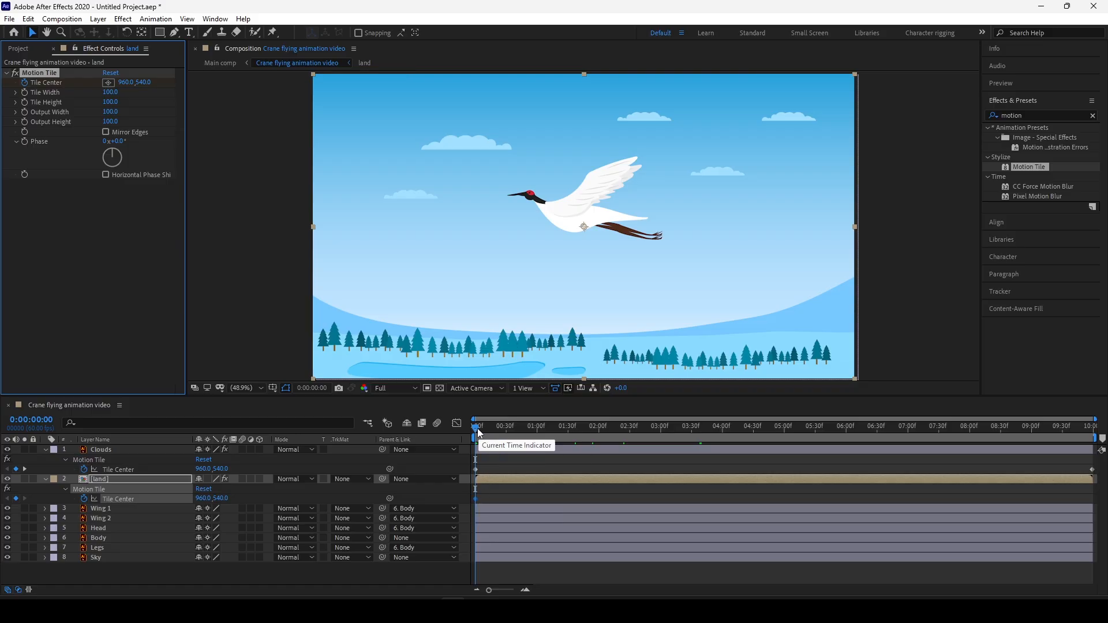
At 0:00:09:59, set the land pre-comp's Tile Center to 3009, 540 to make the landscape scroll
drag(475, 429, 1096, 418)
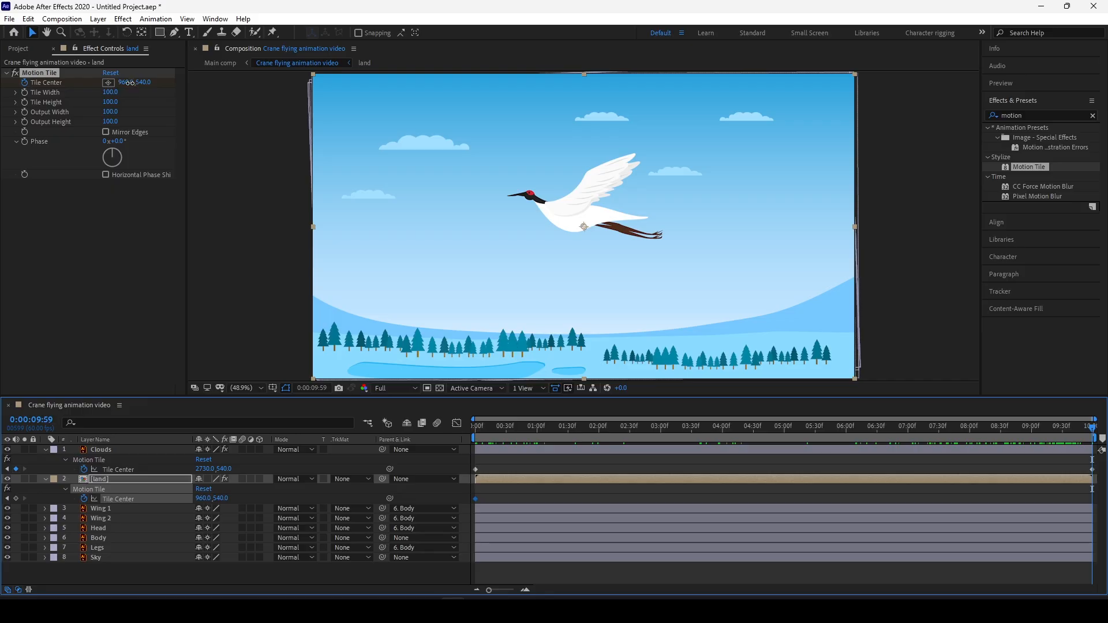
drag(129, 82, 961, 227)
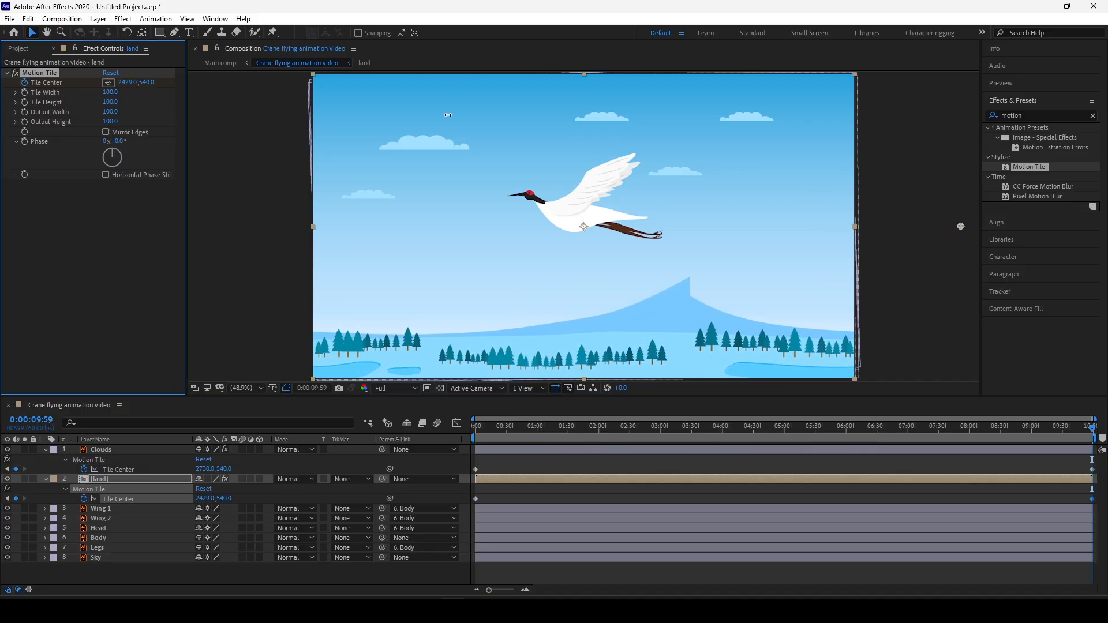
drag(447, 115, 449, 115)
drag(129, 83, 483, 107)
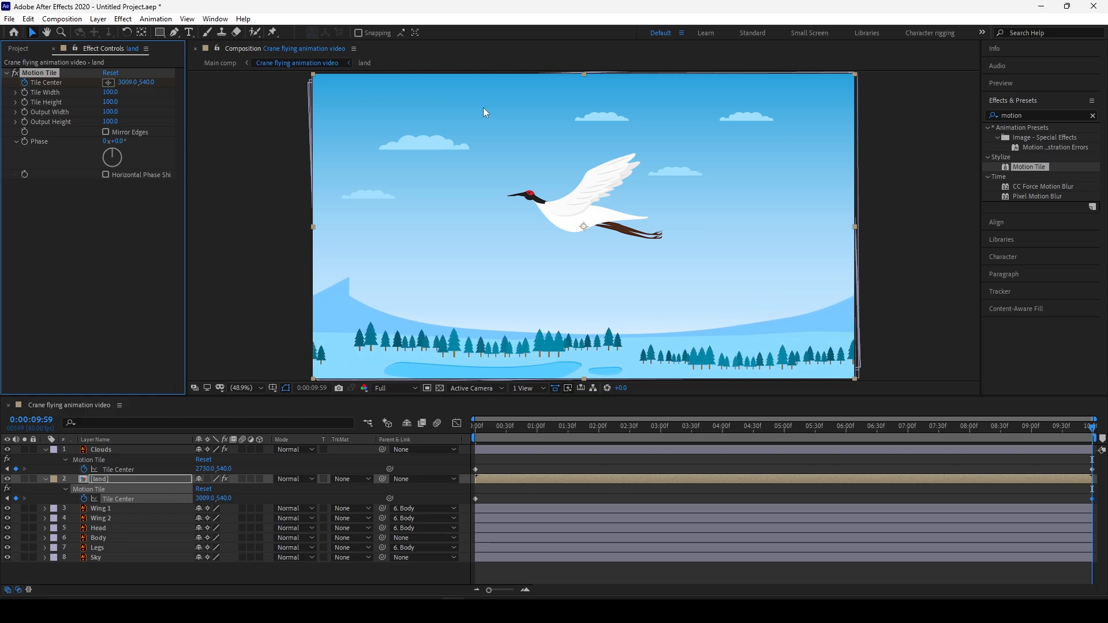
click(252, 570)
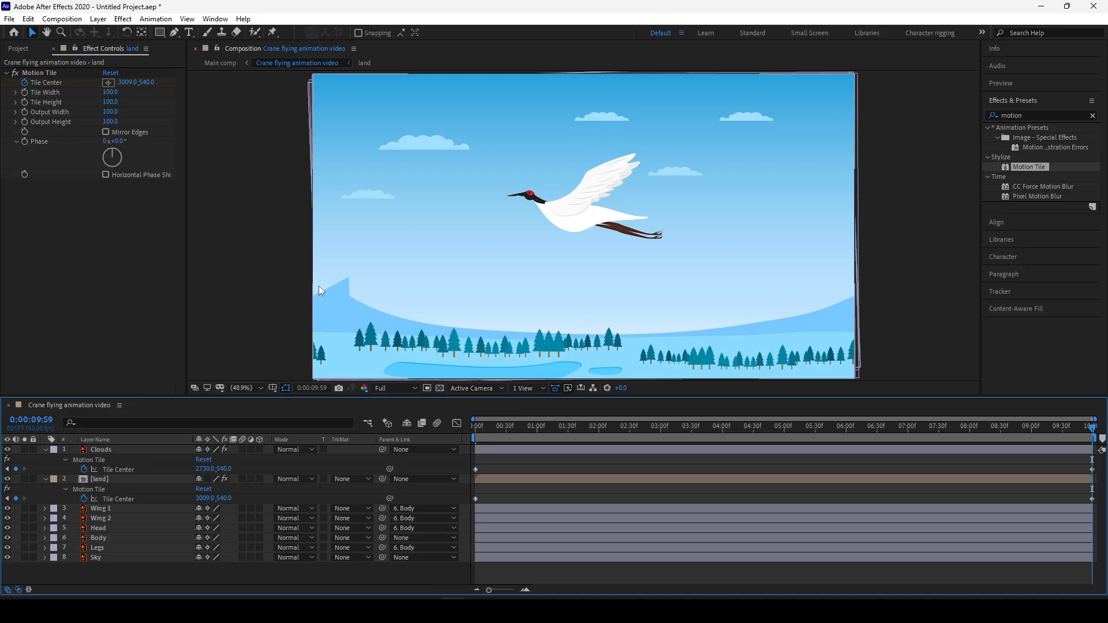
Enable Mirror Edges in the land pre-comp's Motion Tile and preview the scrolling landscape from the start of the composition
click(105, 131)
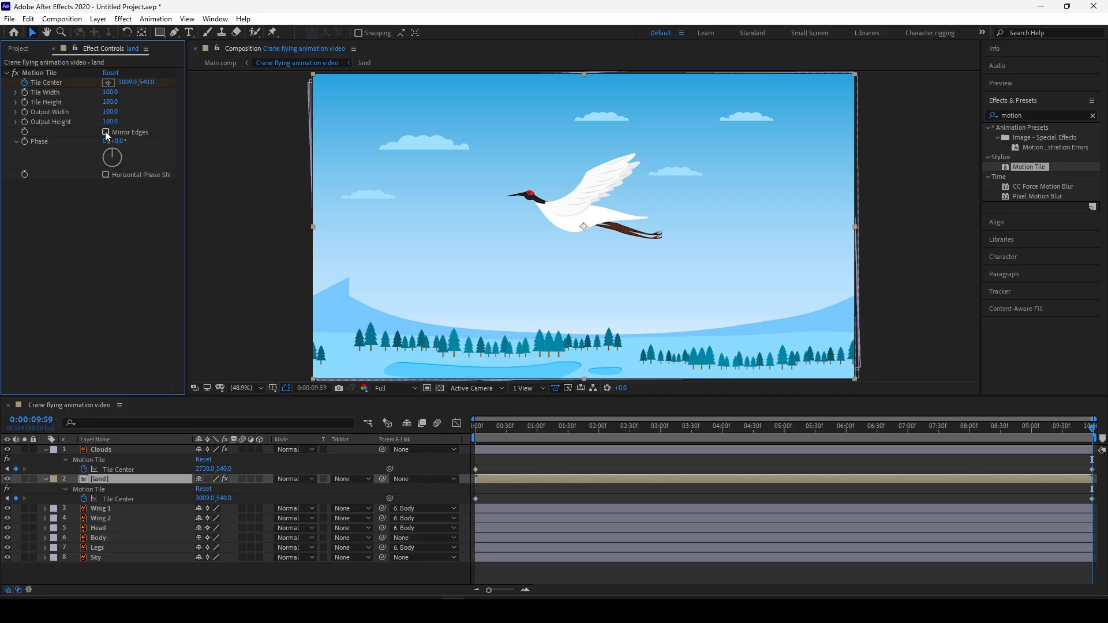
click(105, 132)
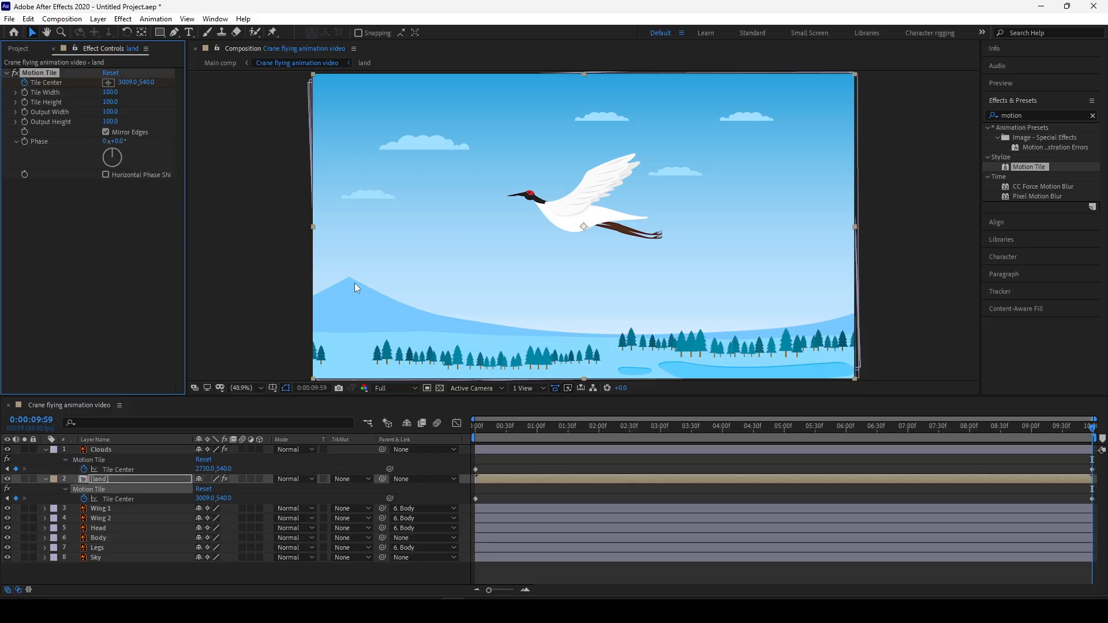
key(space)
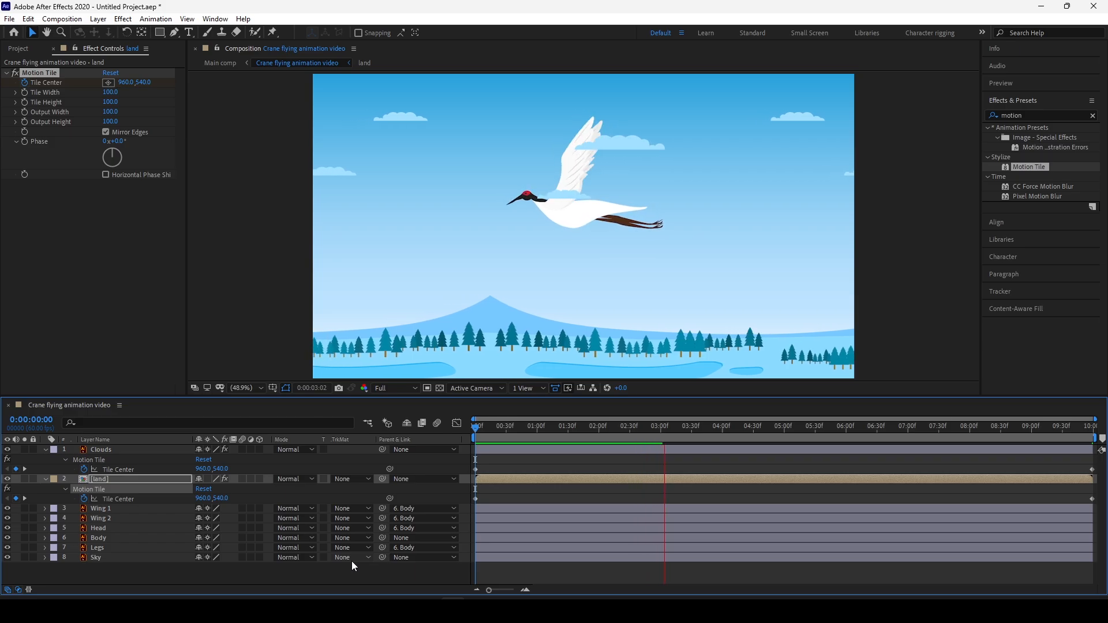
key(space)
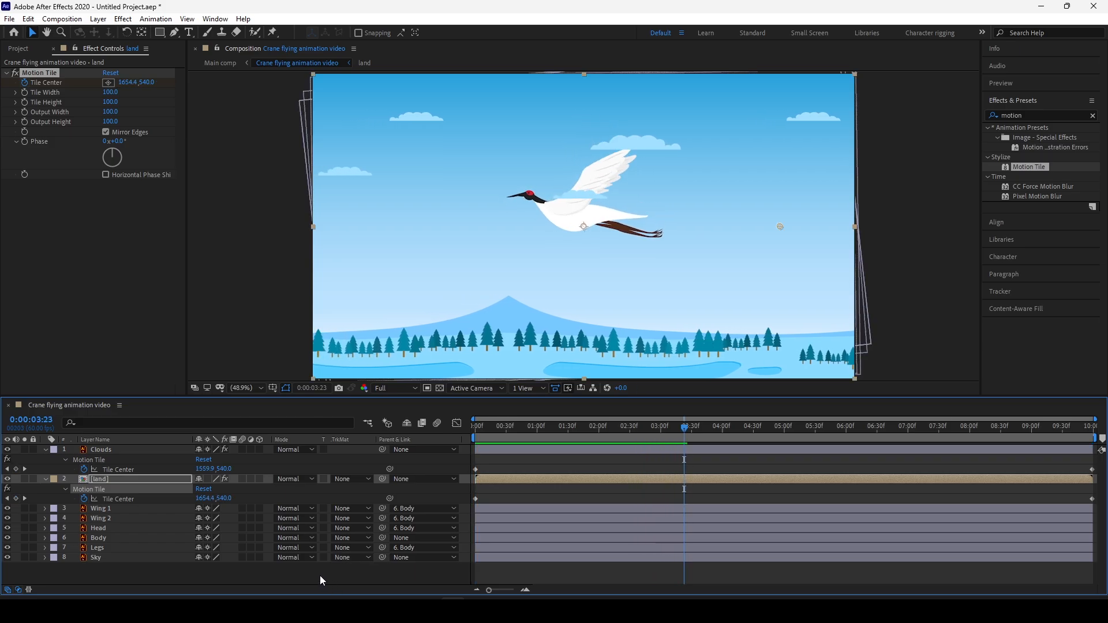
Move the Clouds layer between the Legs and Sky layers so the clouds pass behind the crane
click(155, 448)
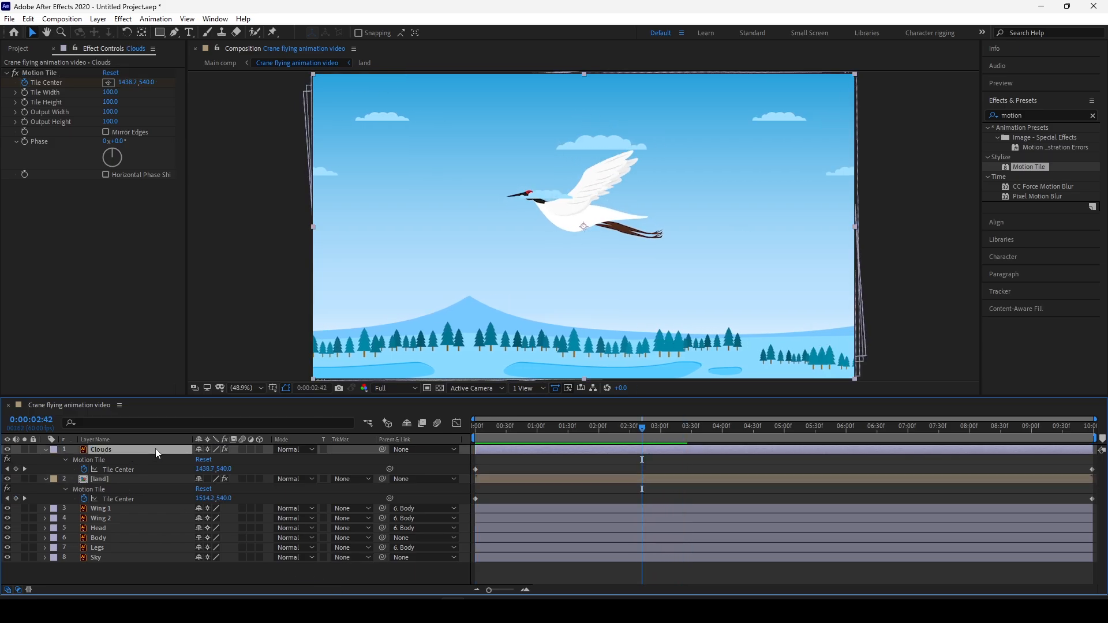
drag(154, 448, 149, 551)
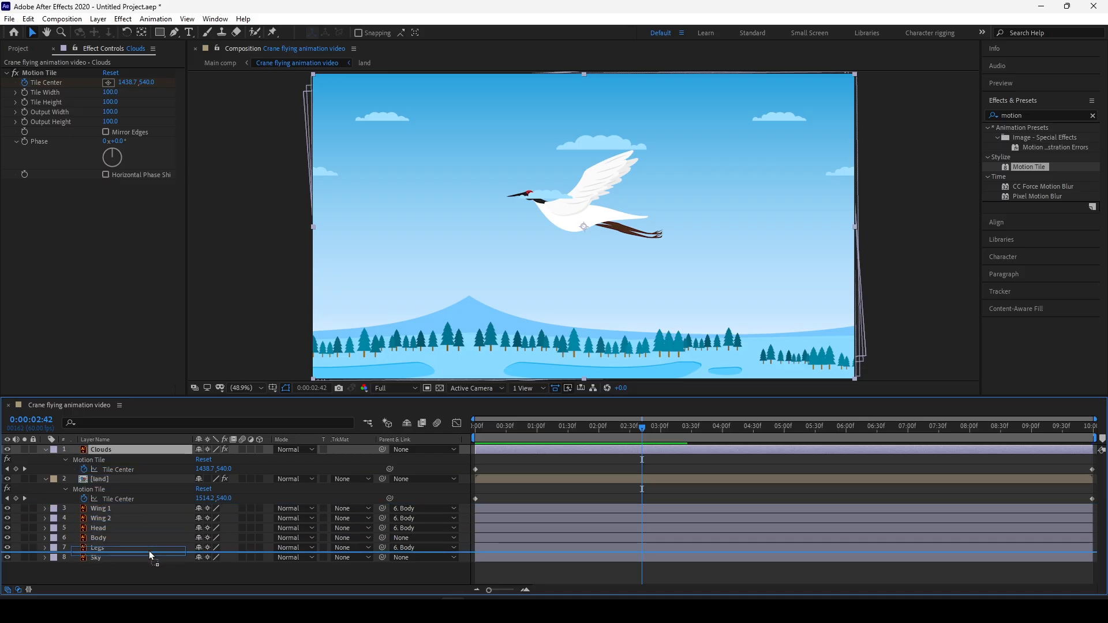
drag(149, 551, 151, 549)
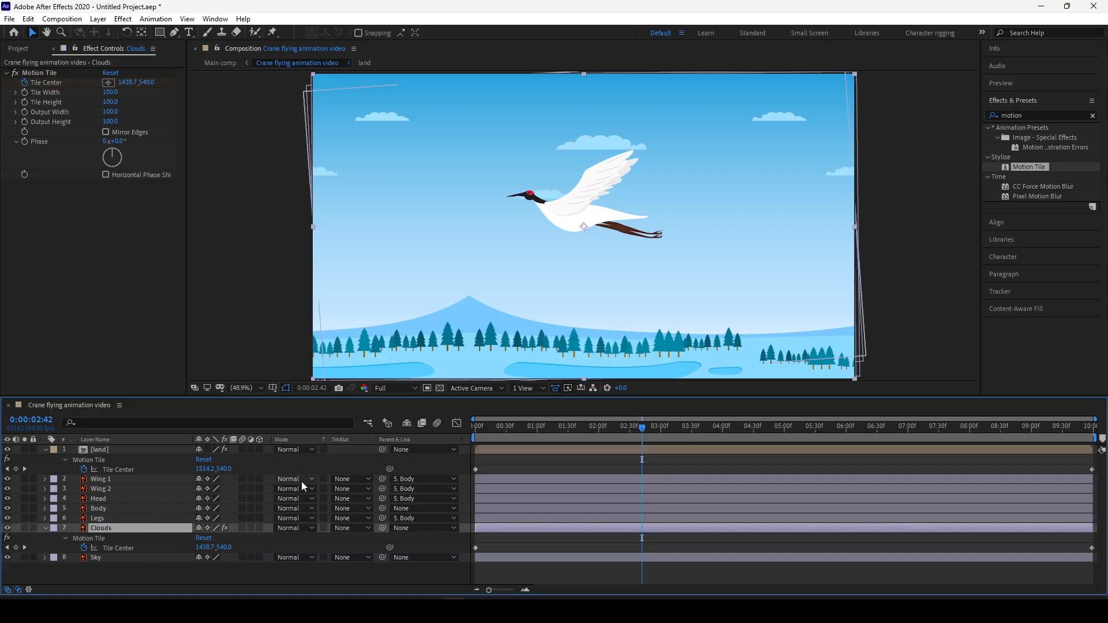